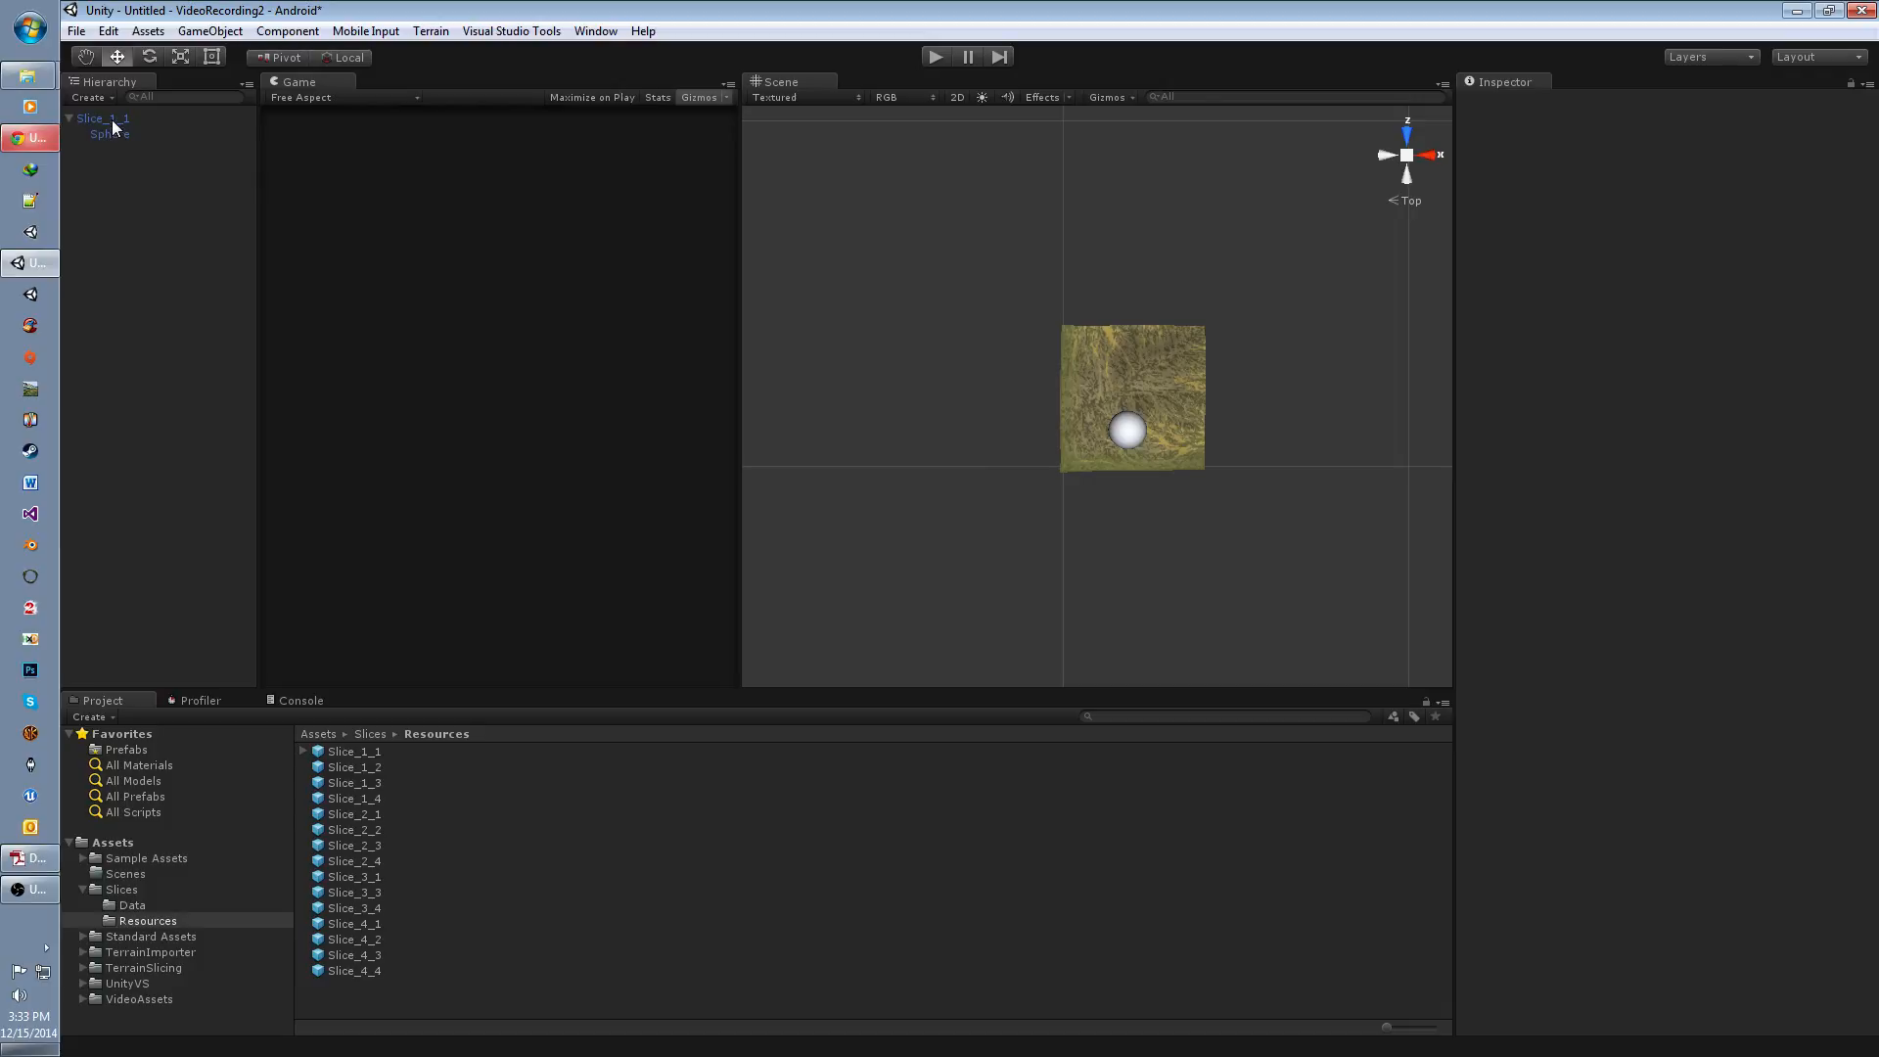
Step: Set the tag of the Slice_1_1 terrain to Unbound
click(115, 121)
scroll(1084, 548, up, 1)
middle_drag(1084, 548, 1029, 538)
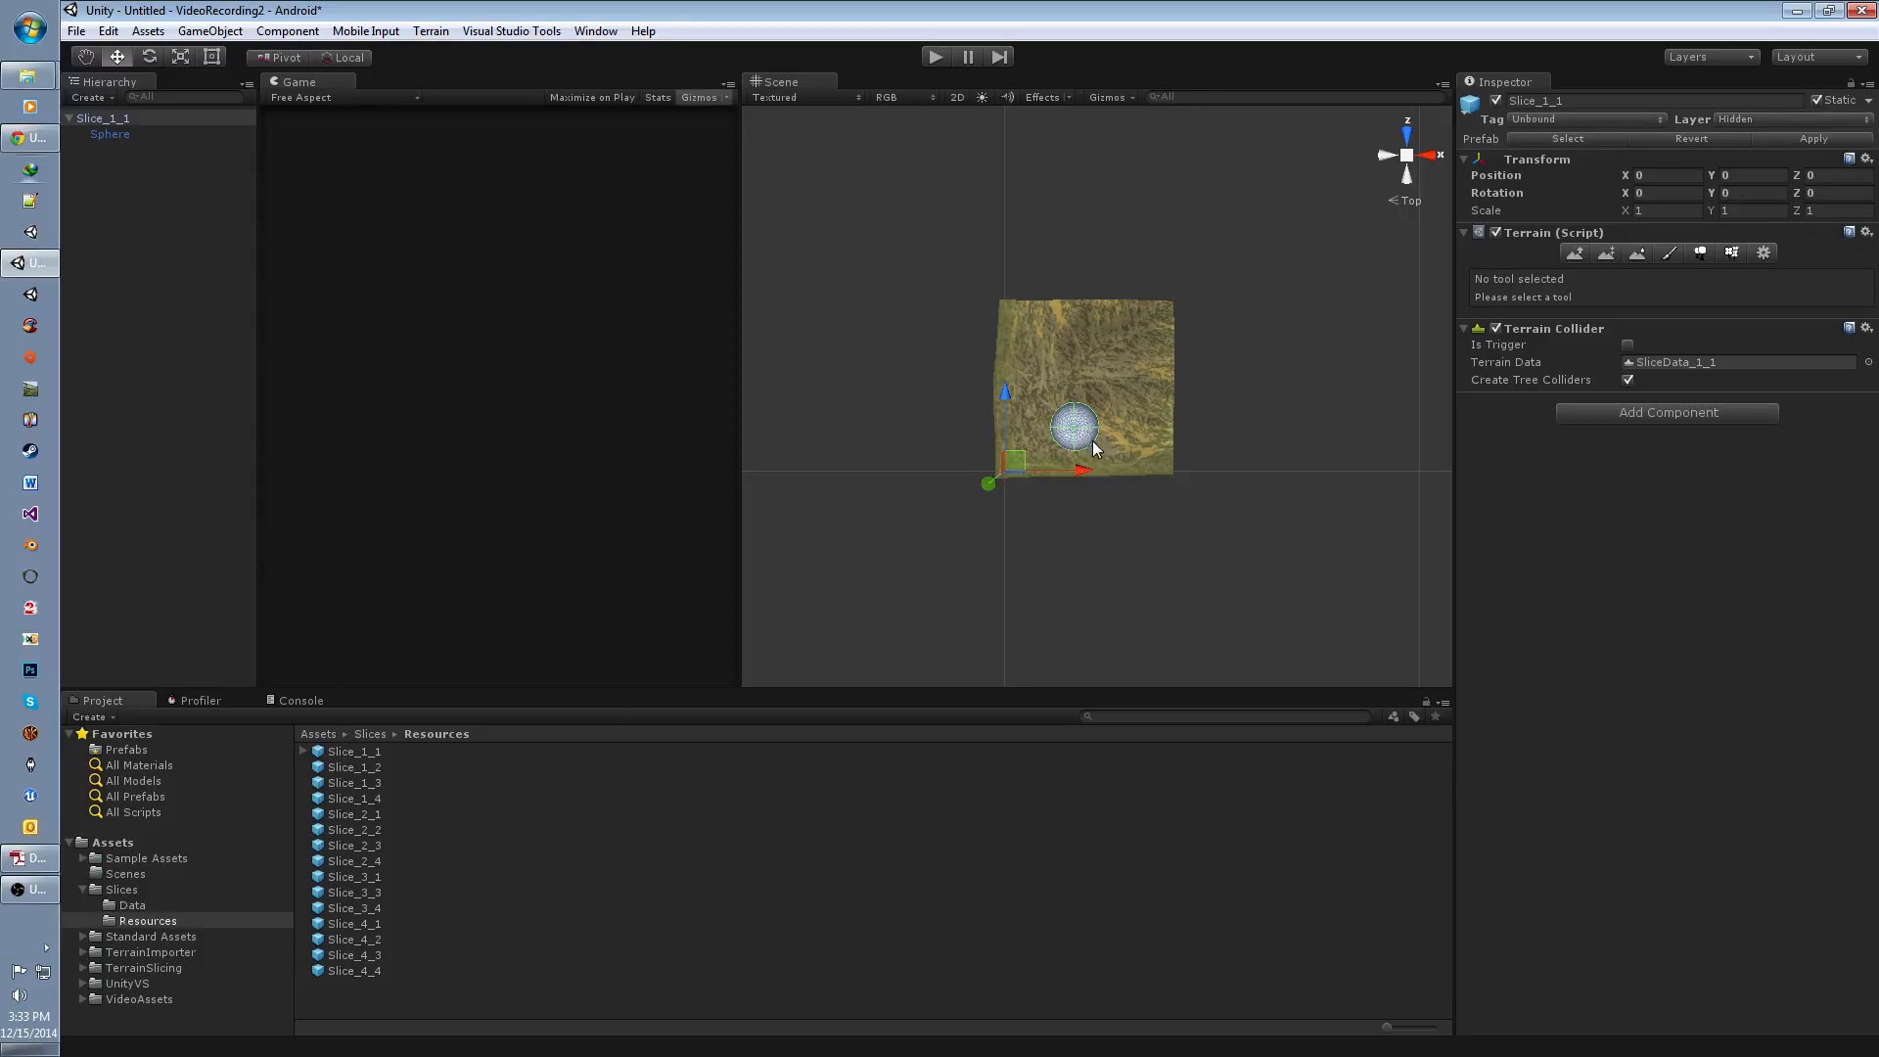
mouse_move(1048, 507)
middle_down()
mouse_move(1073, 483)
mouse_move(1038, 519)
middle_up()
scroll(1061, 496, up, 5)
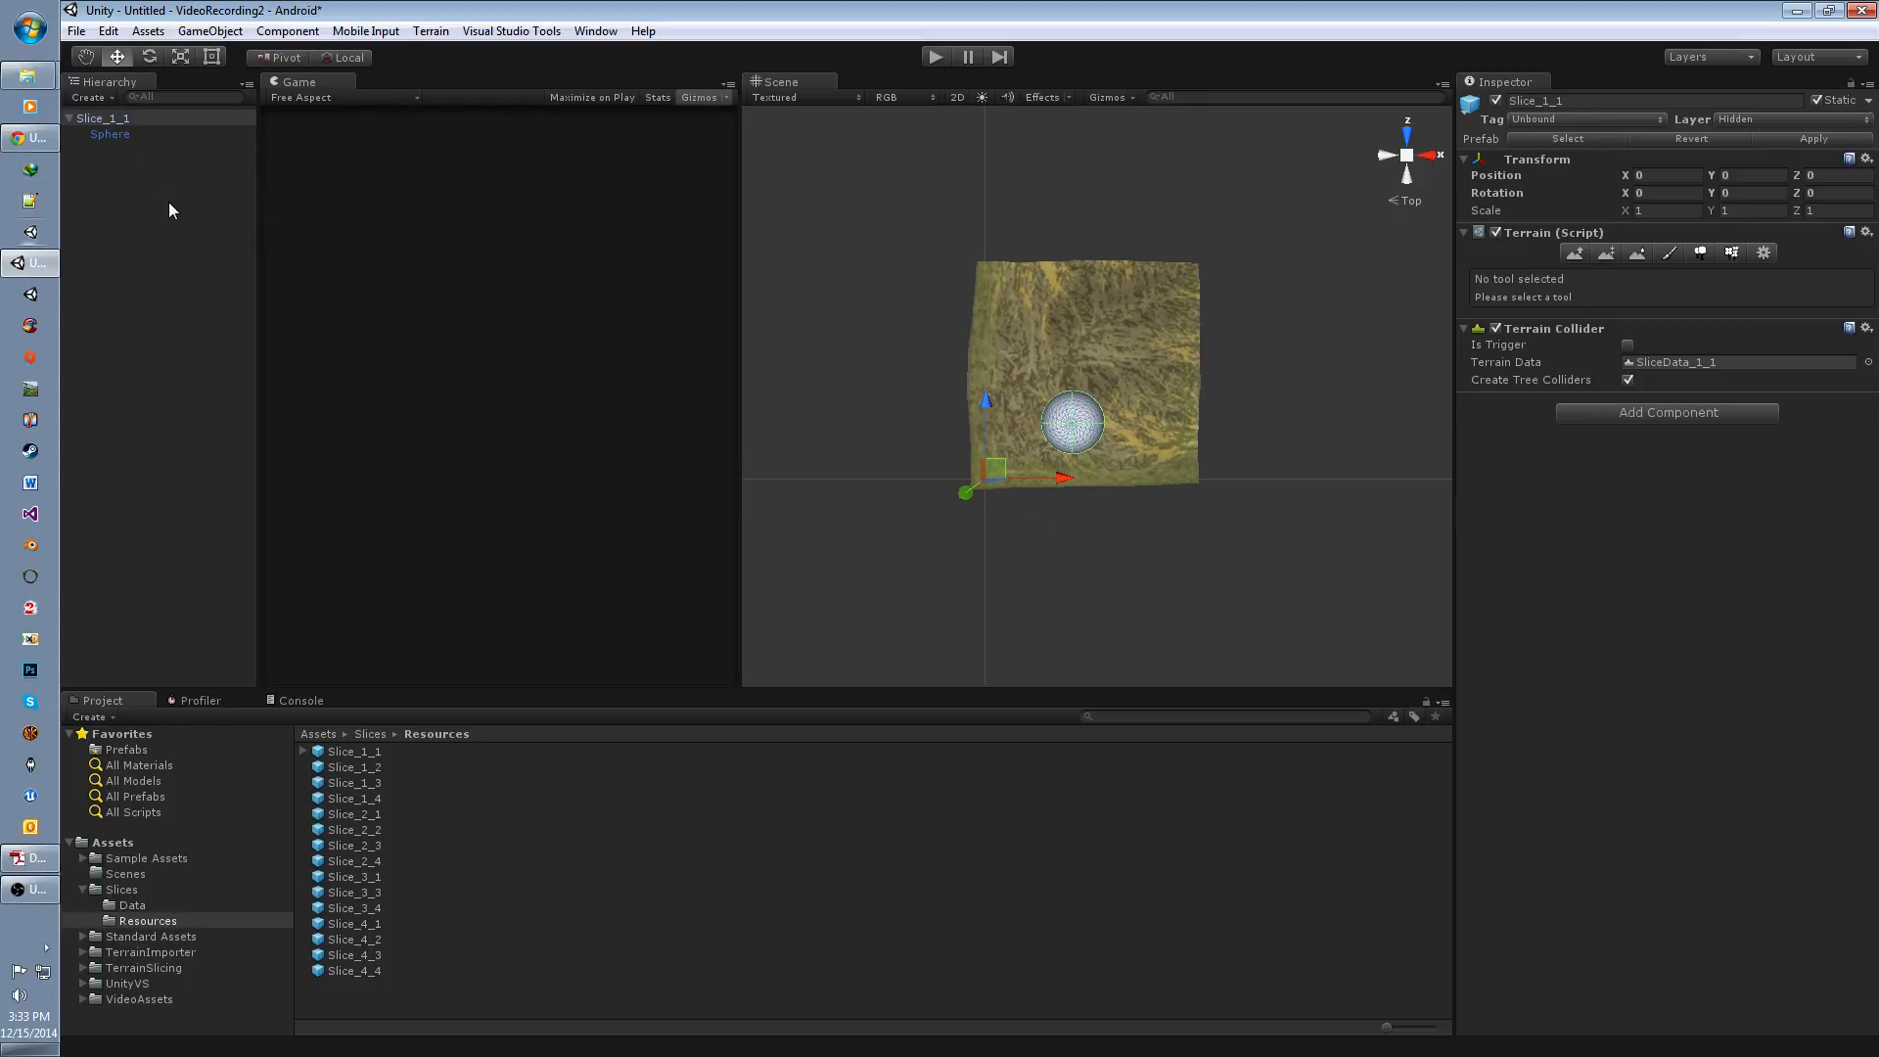
click(1542, 121)
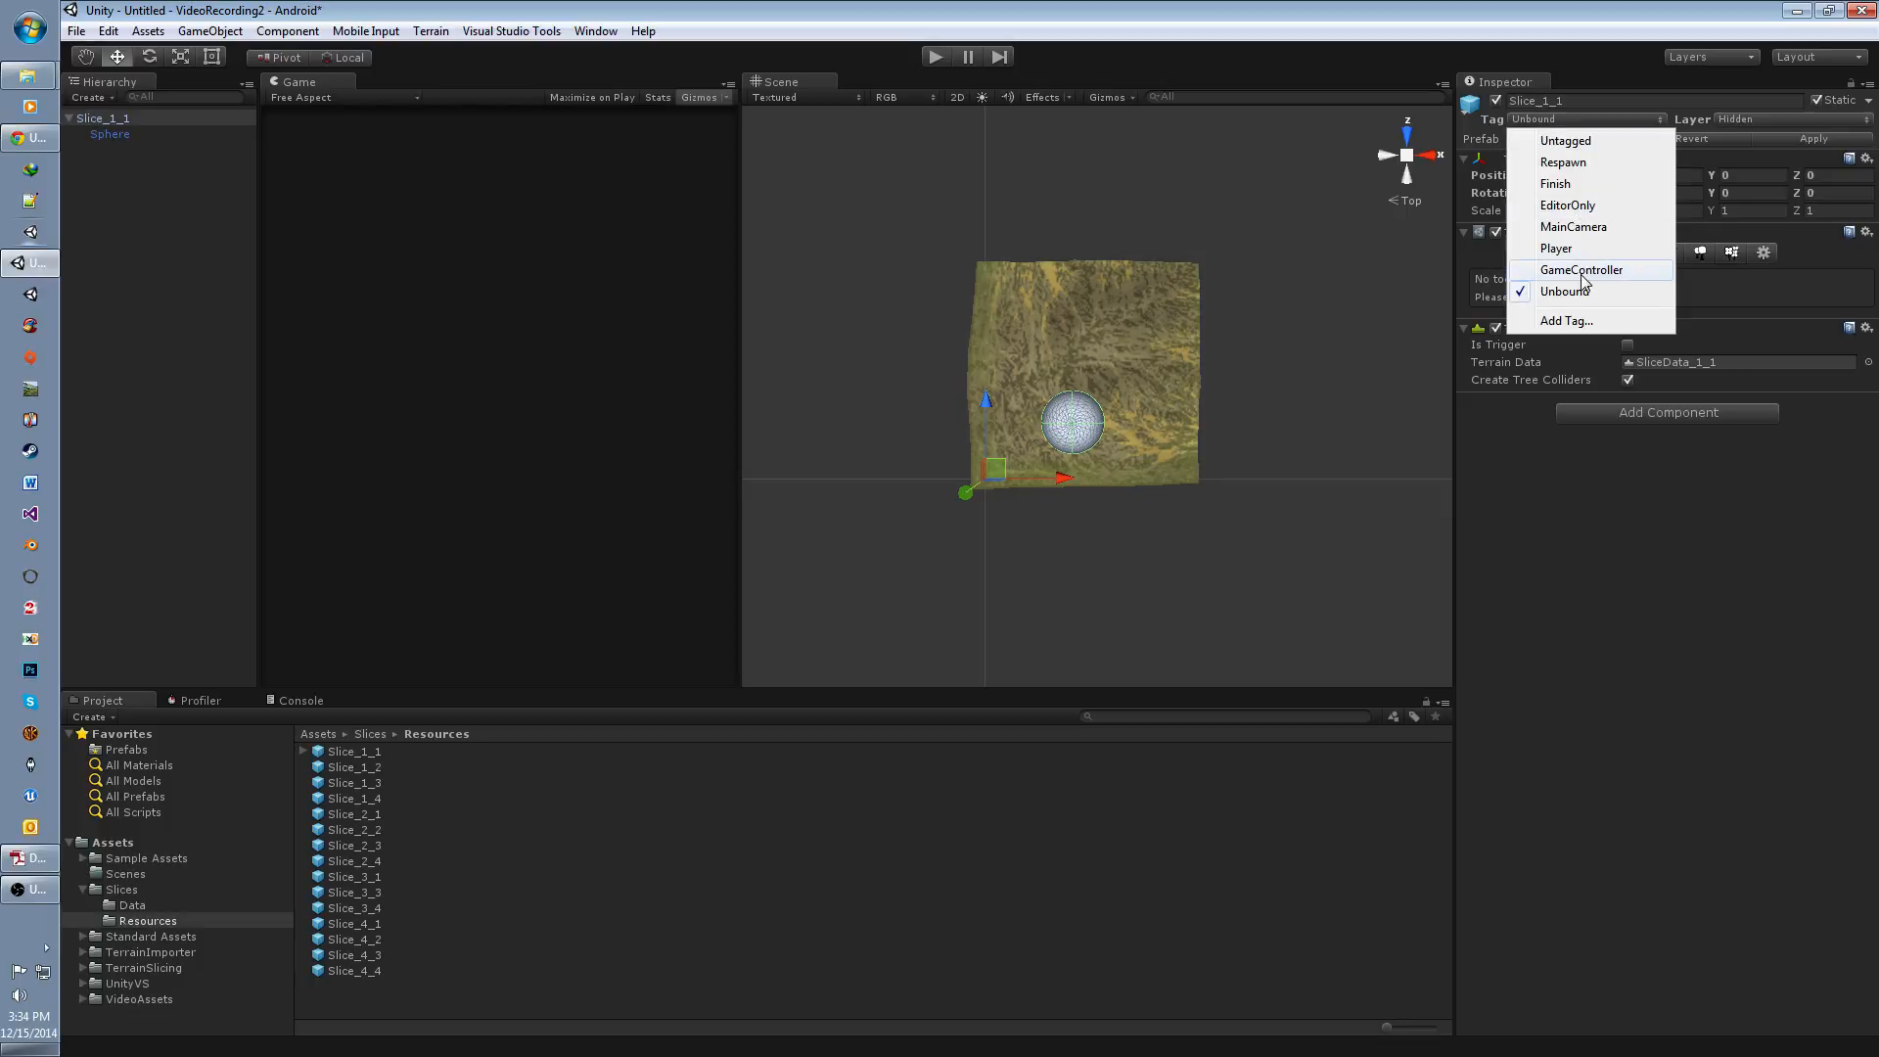
click(1580, 284)
Step: Set the layer of the Slice_1_1 terrain and its child sphere to Default, and check the terrain's tag
click(109, 133)
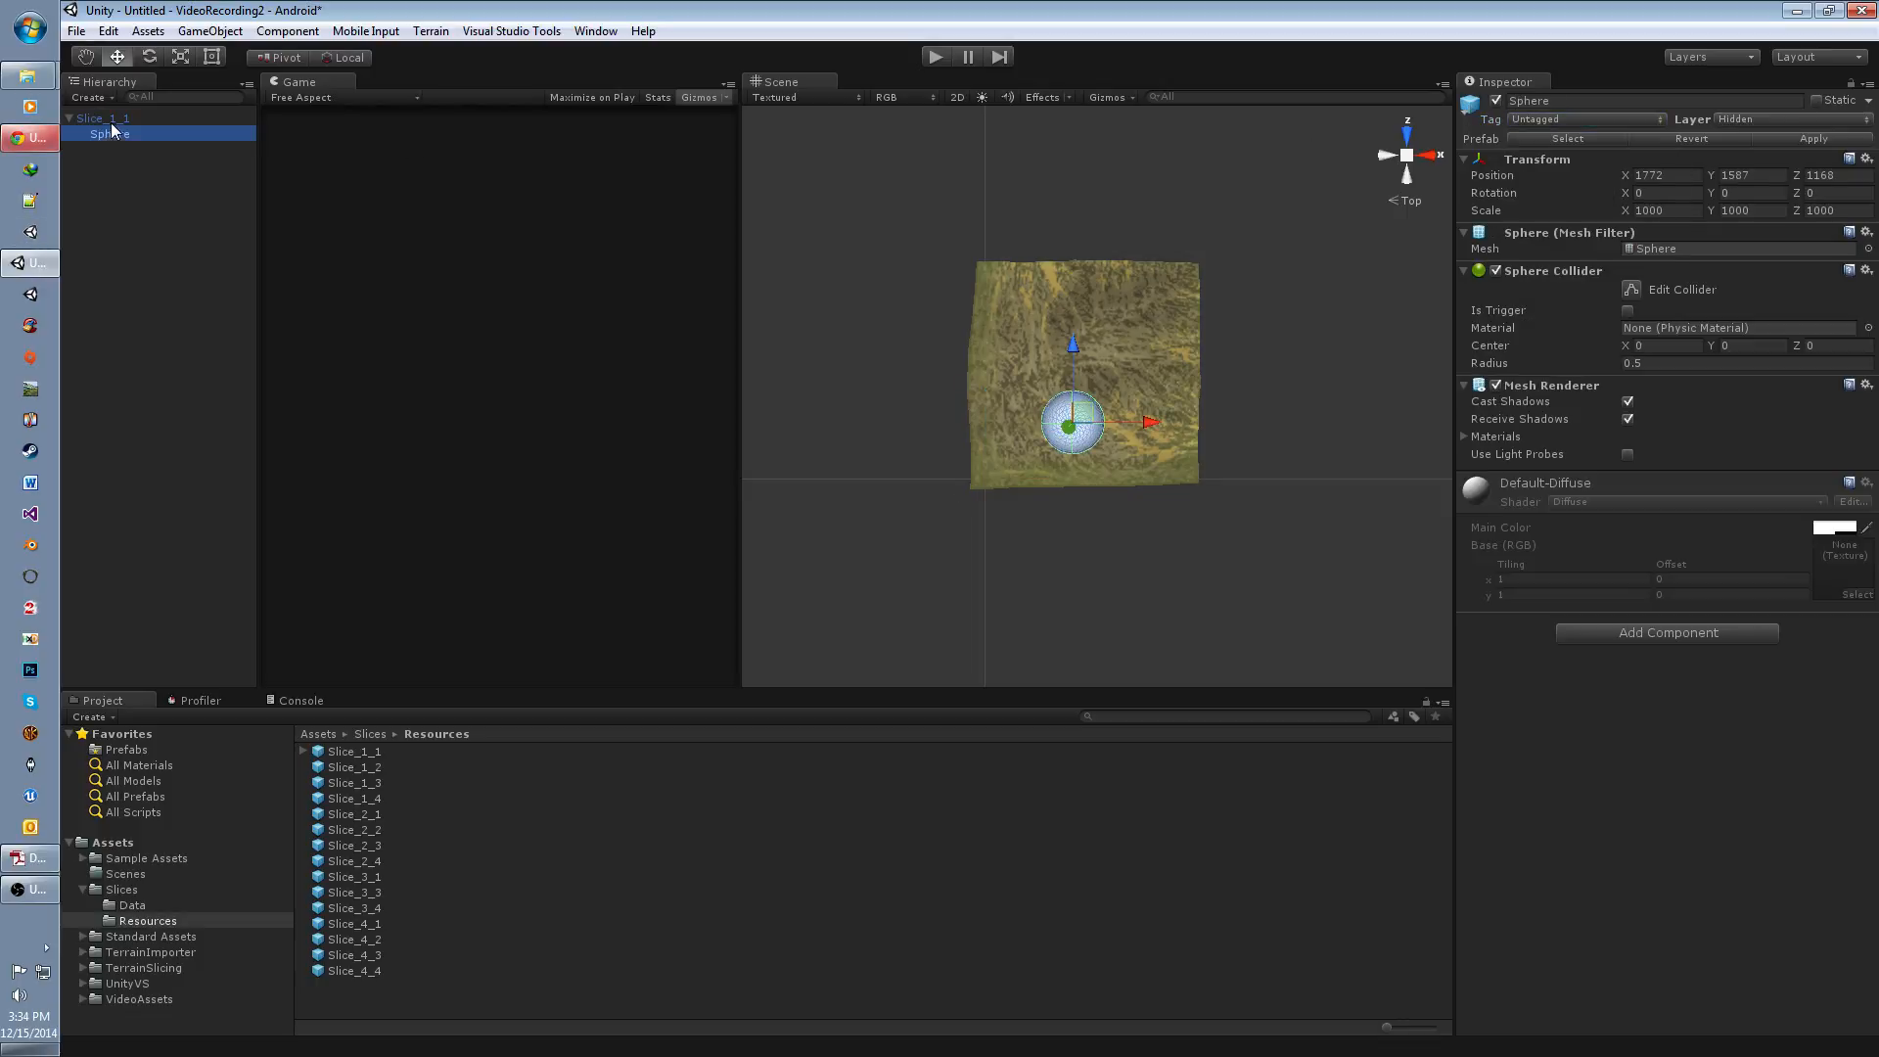
click(103, 118)
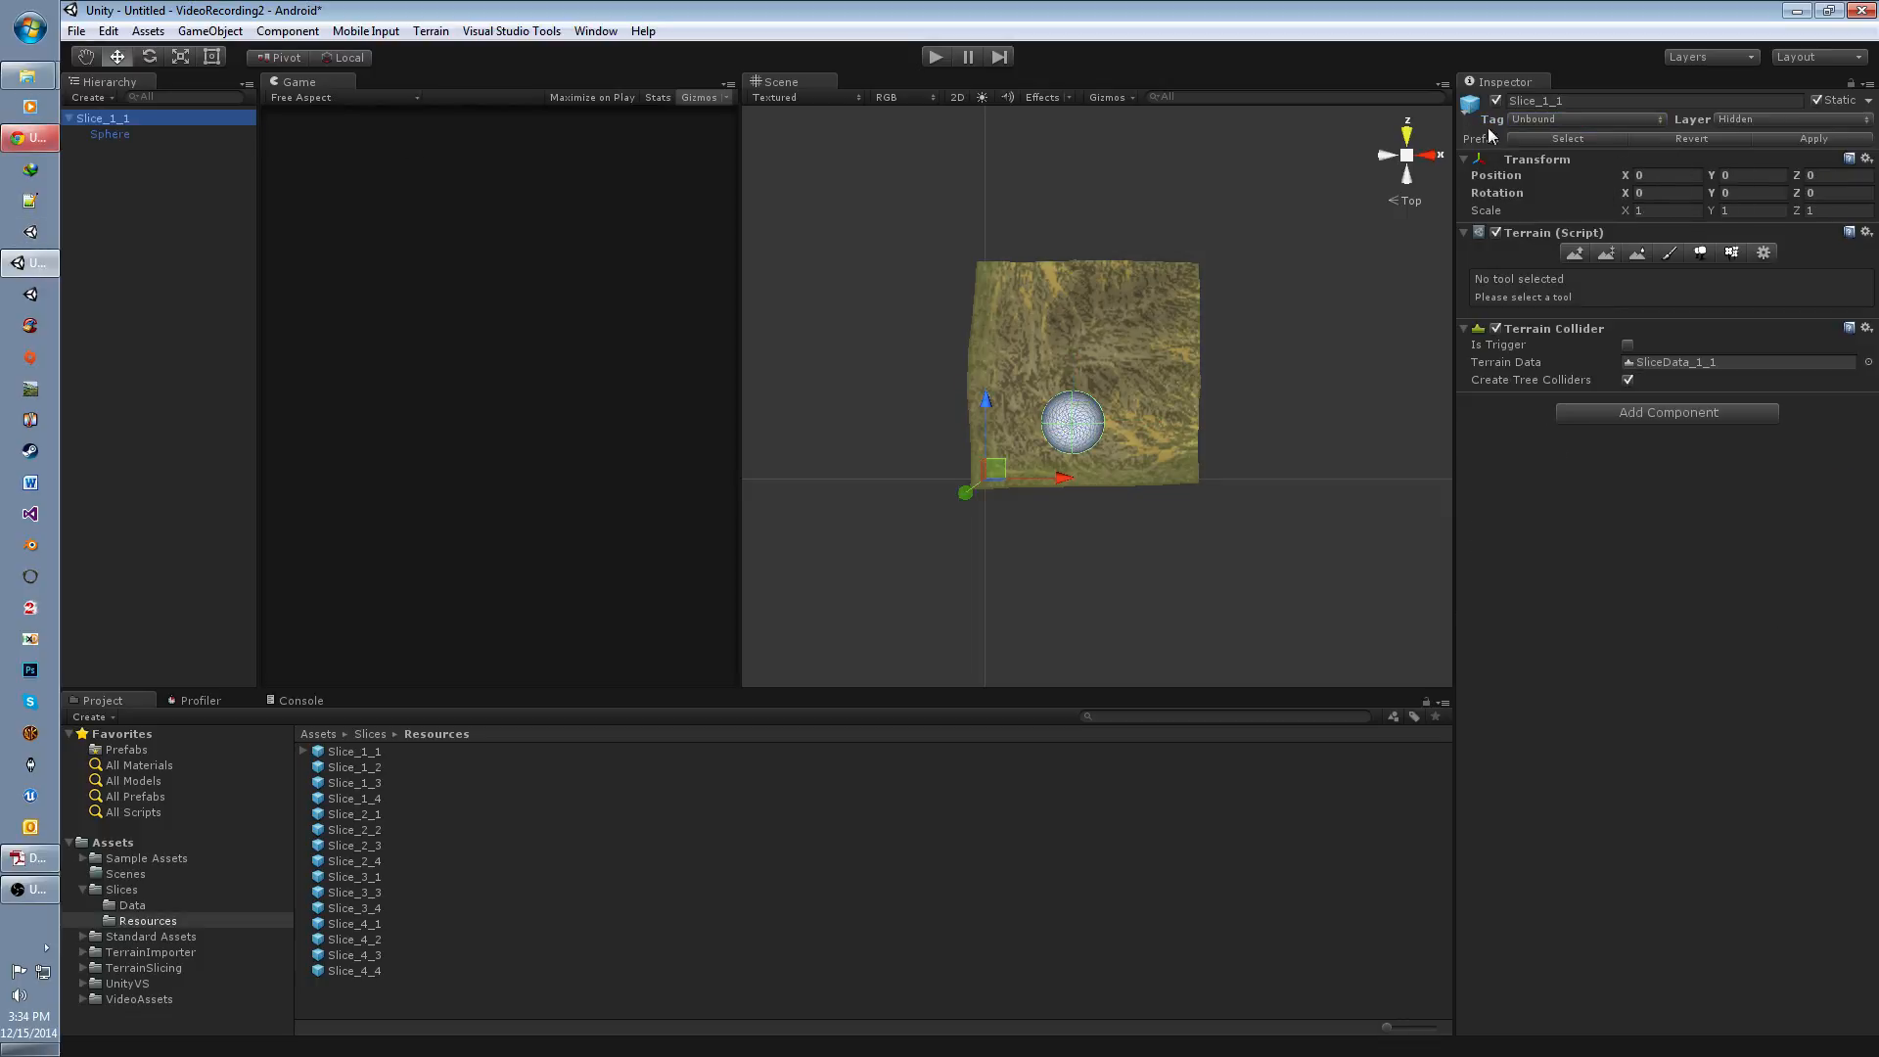
click(1753, 118)
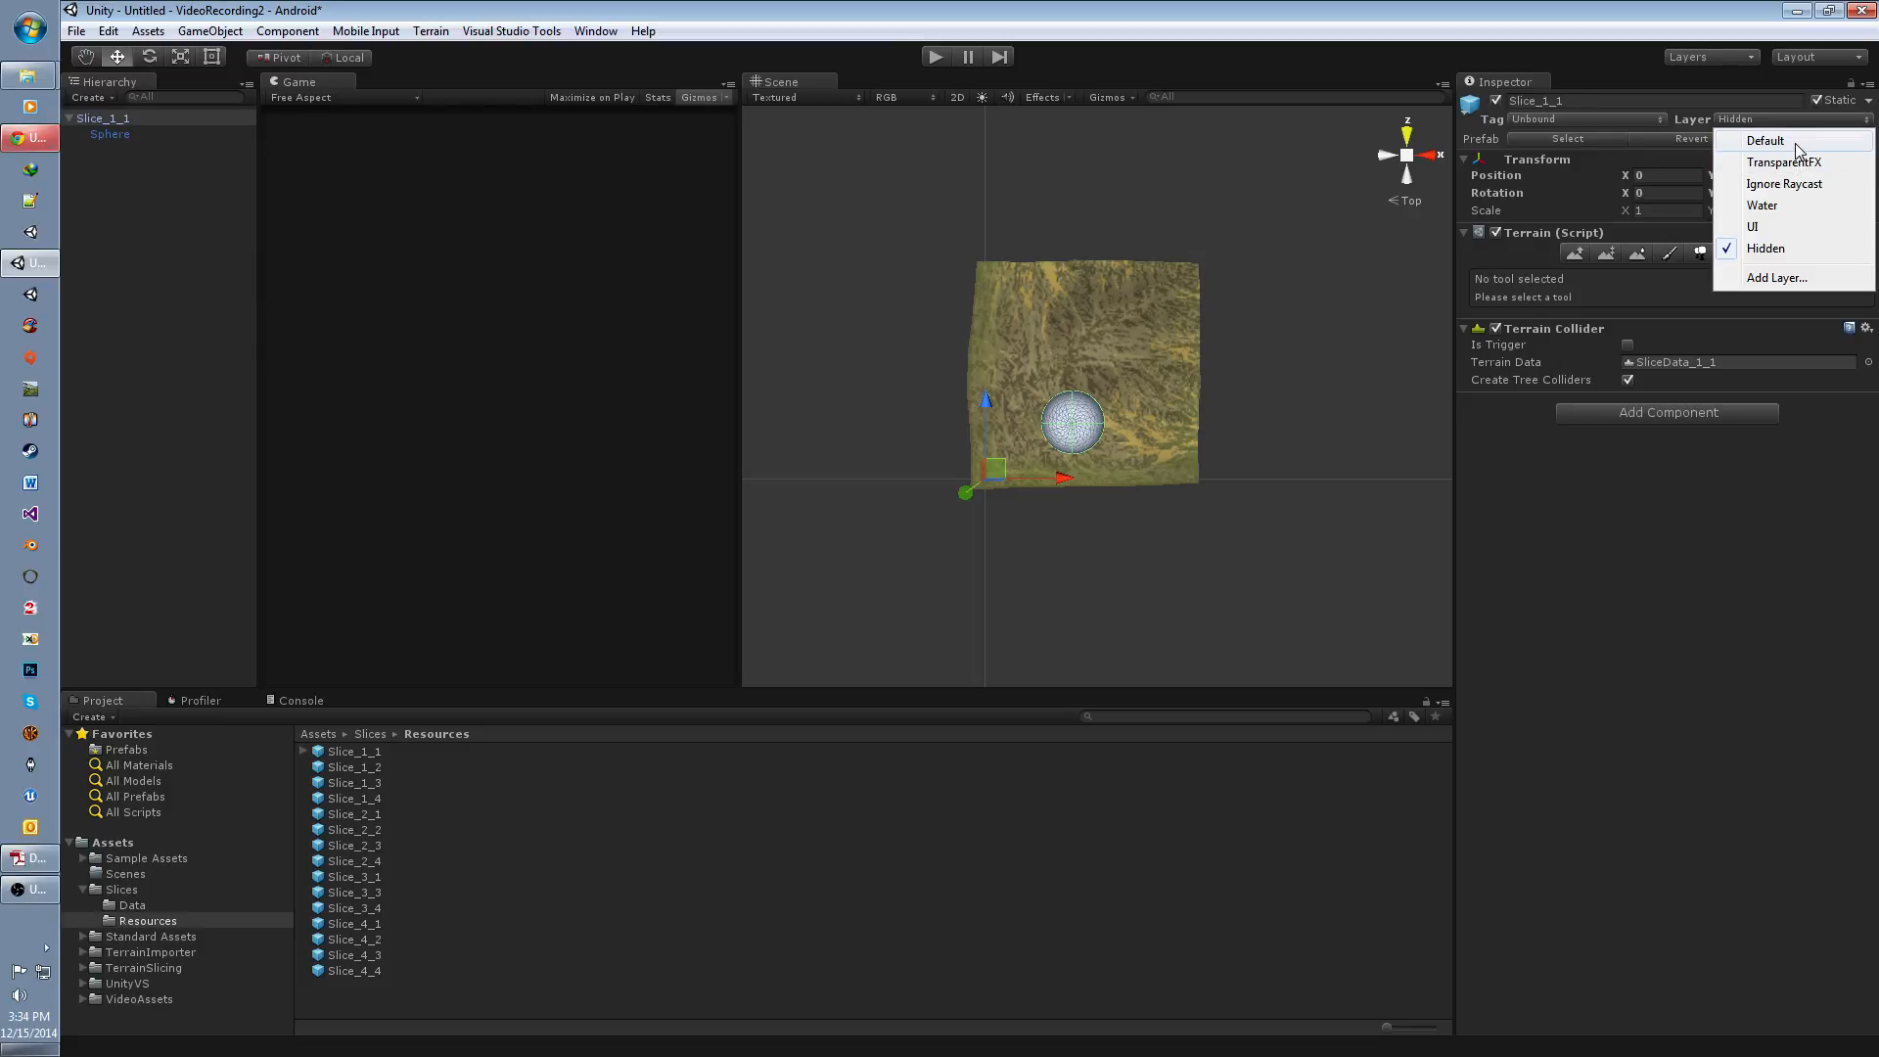
click(1765, 140)
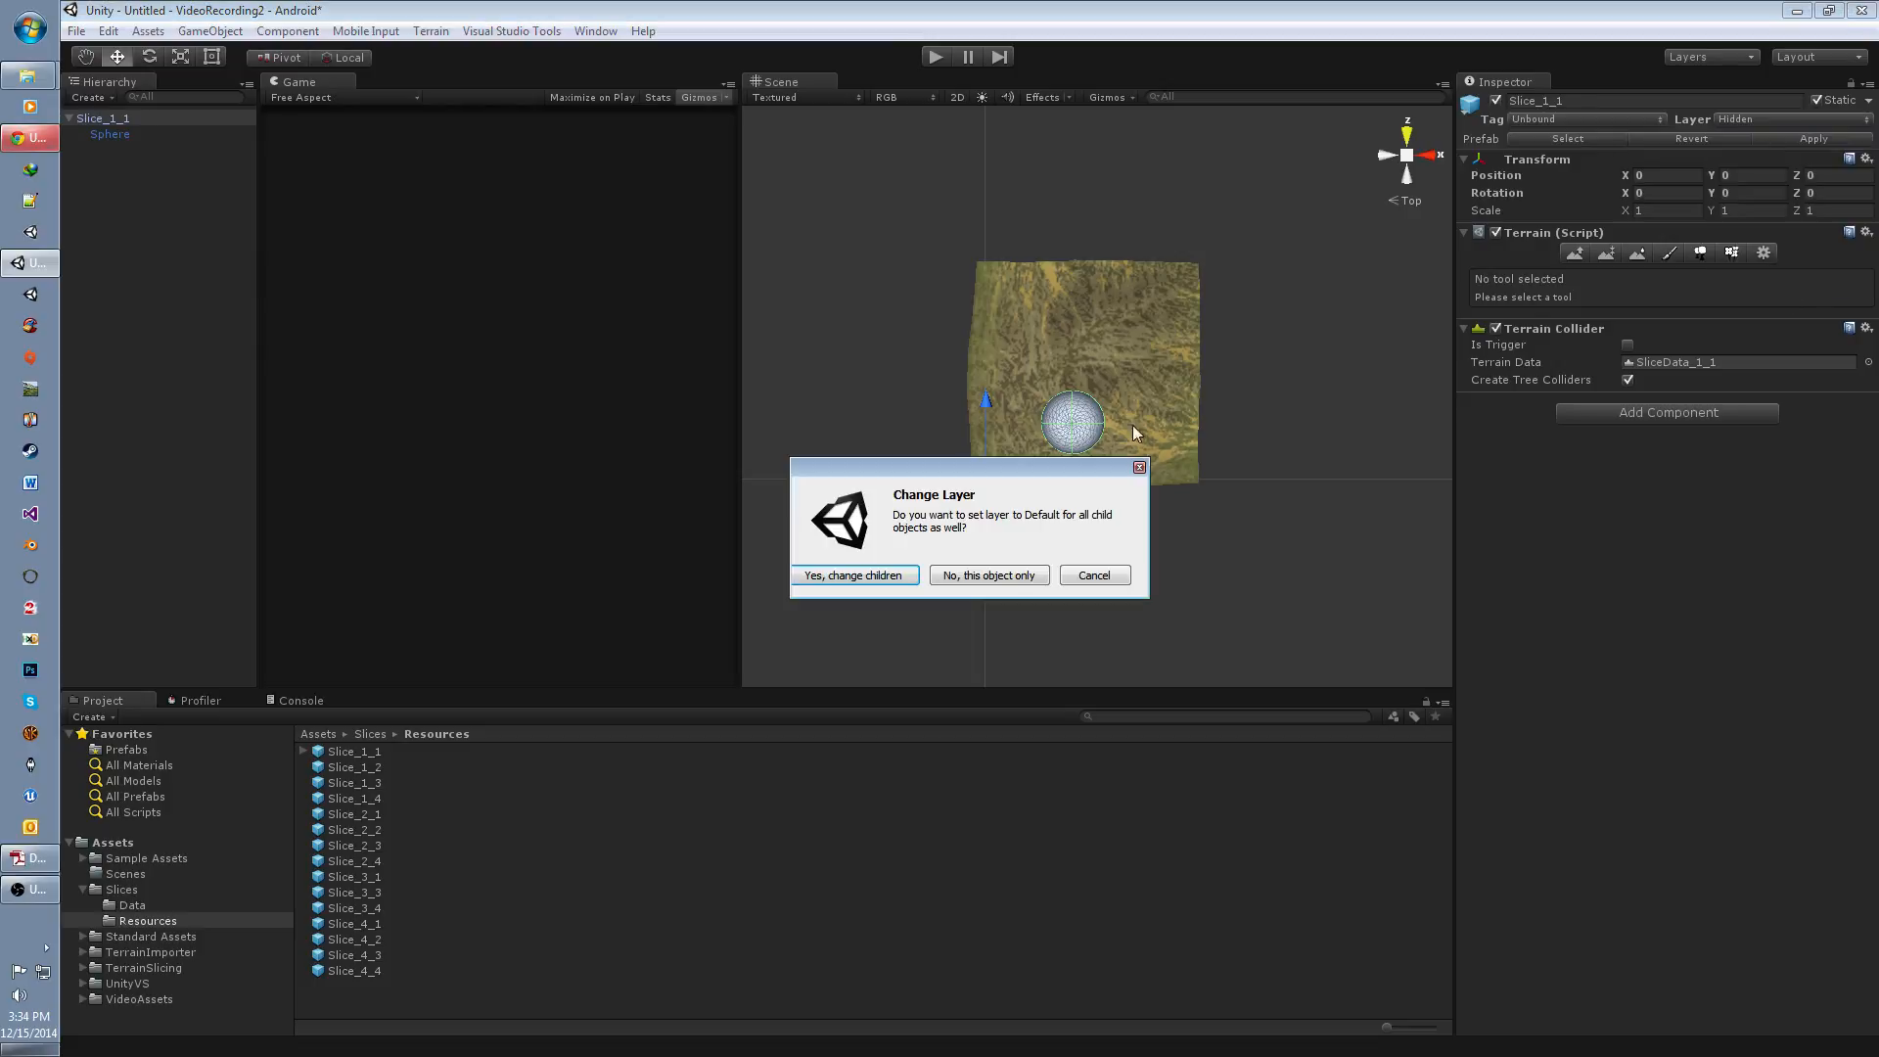
click(856, 577)
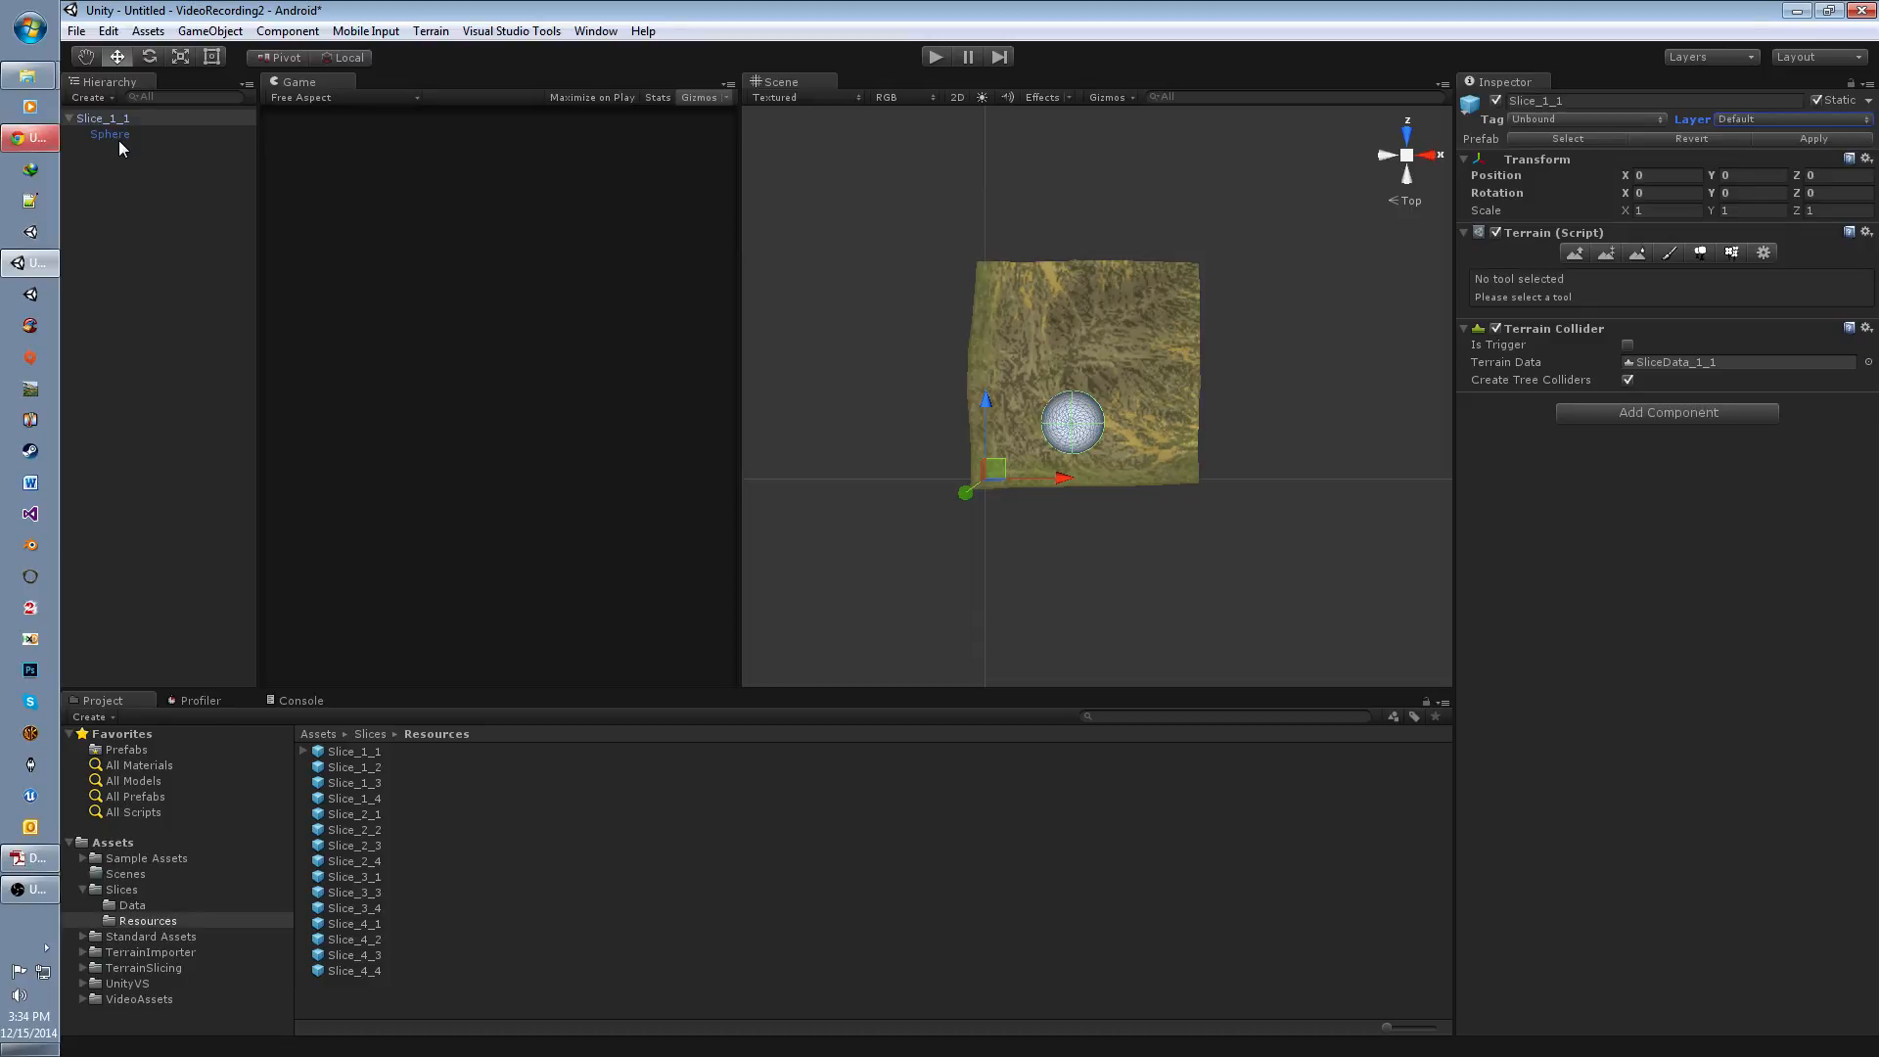
click(120, 139)
click(121, 121)
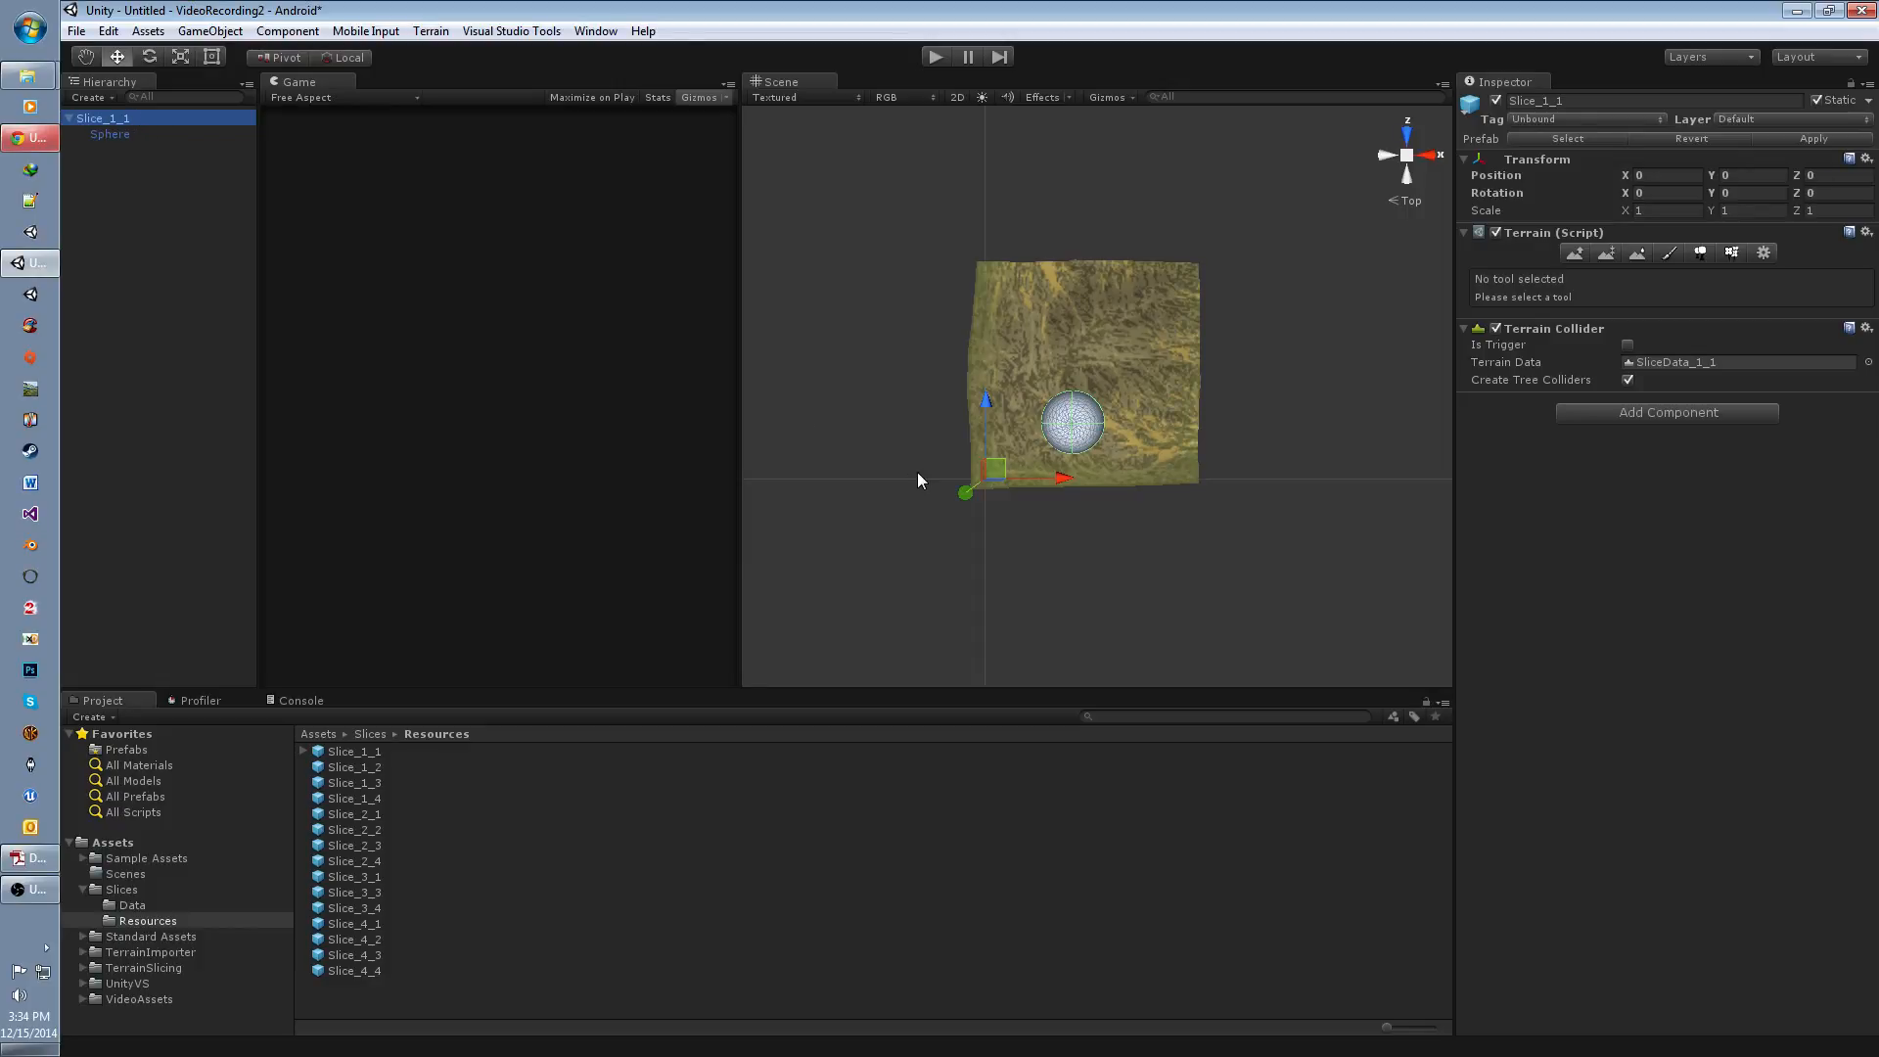
mouse_move(918, 471)
middle_down()
mouse_move(977, 466)
mouse_move(936, 503)
middle_up()
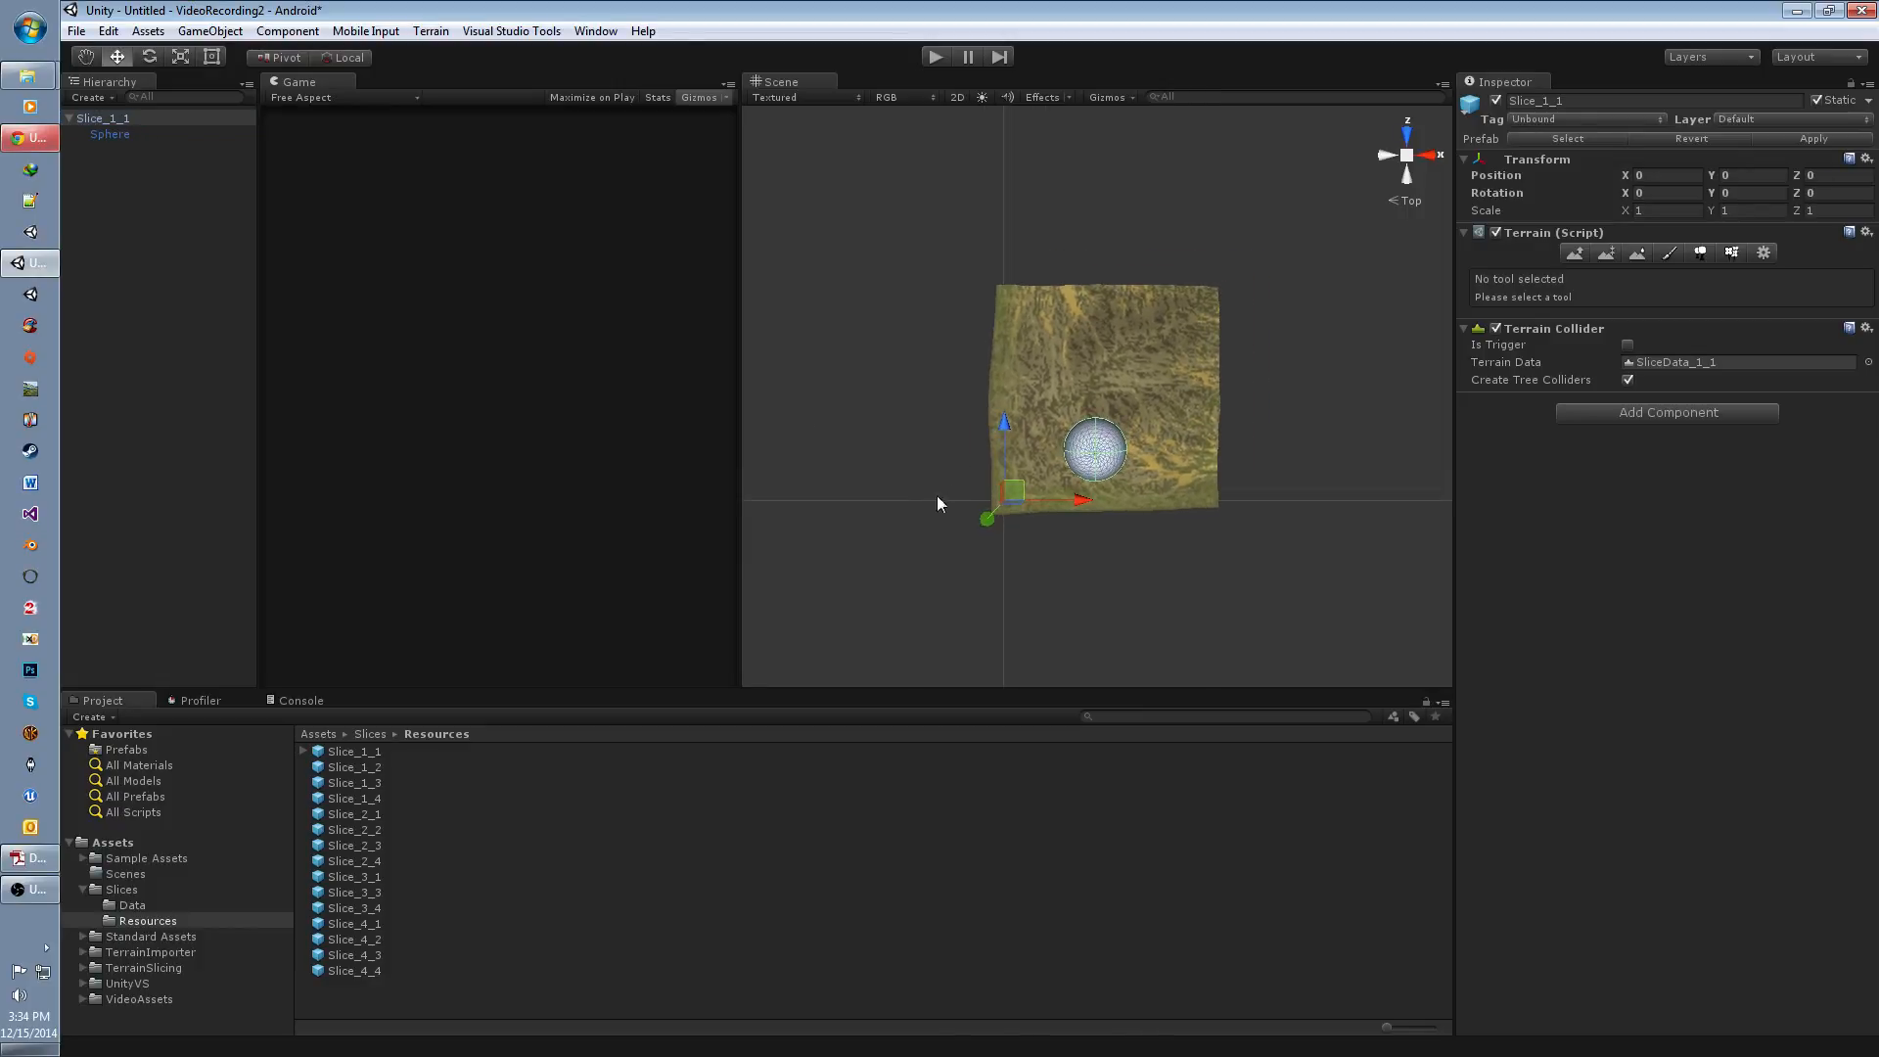
click(1531, 121)
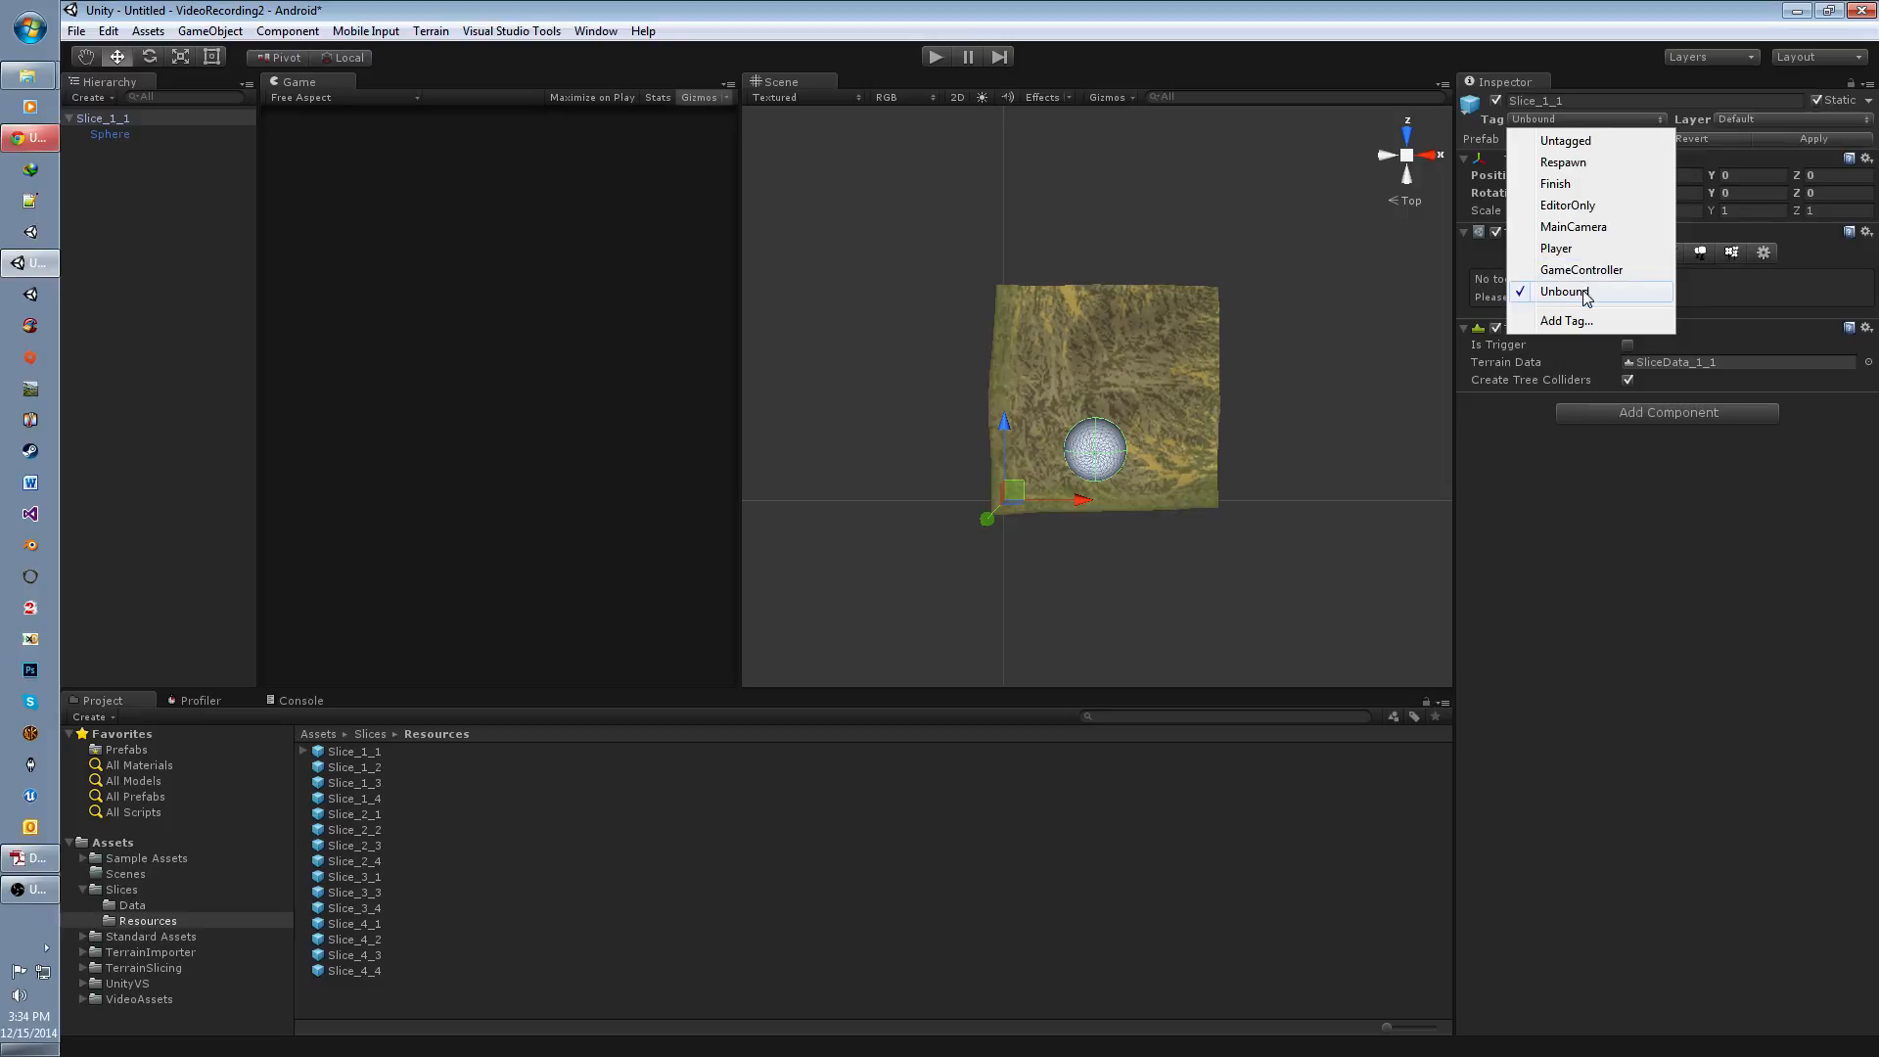
Step: Save the scene as Slice_1_1 in the project's Assets/Scenes folder
click(76, 31)
click(120, 131)
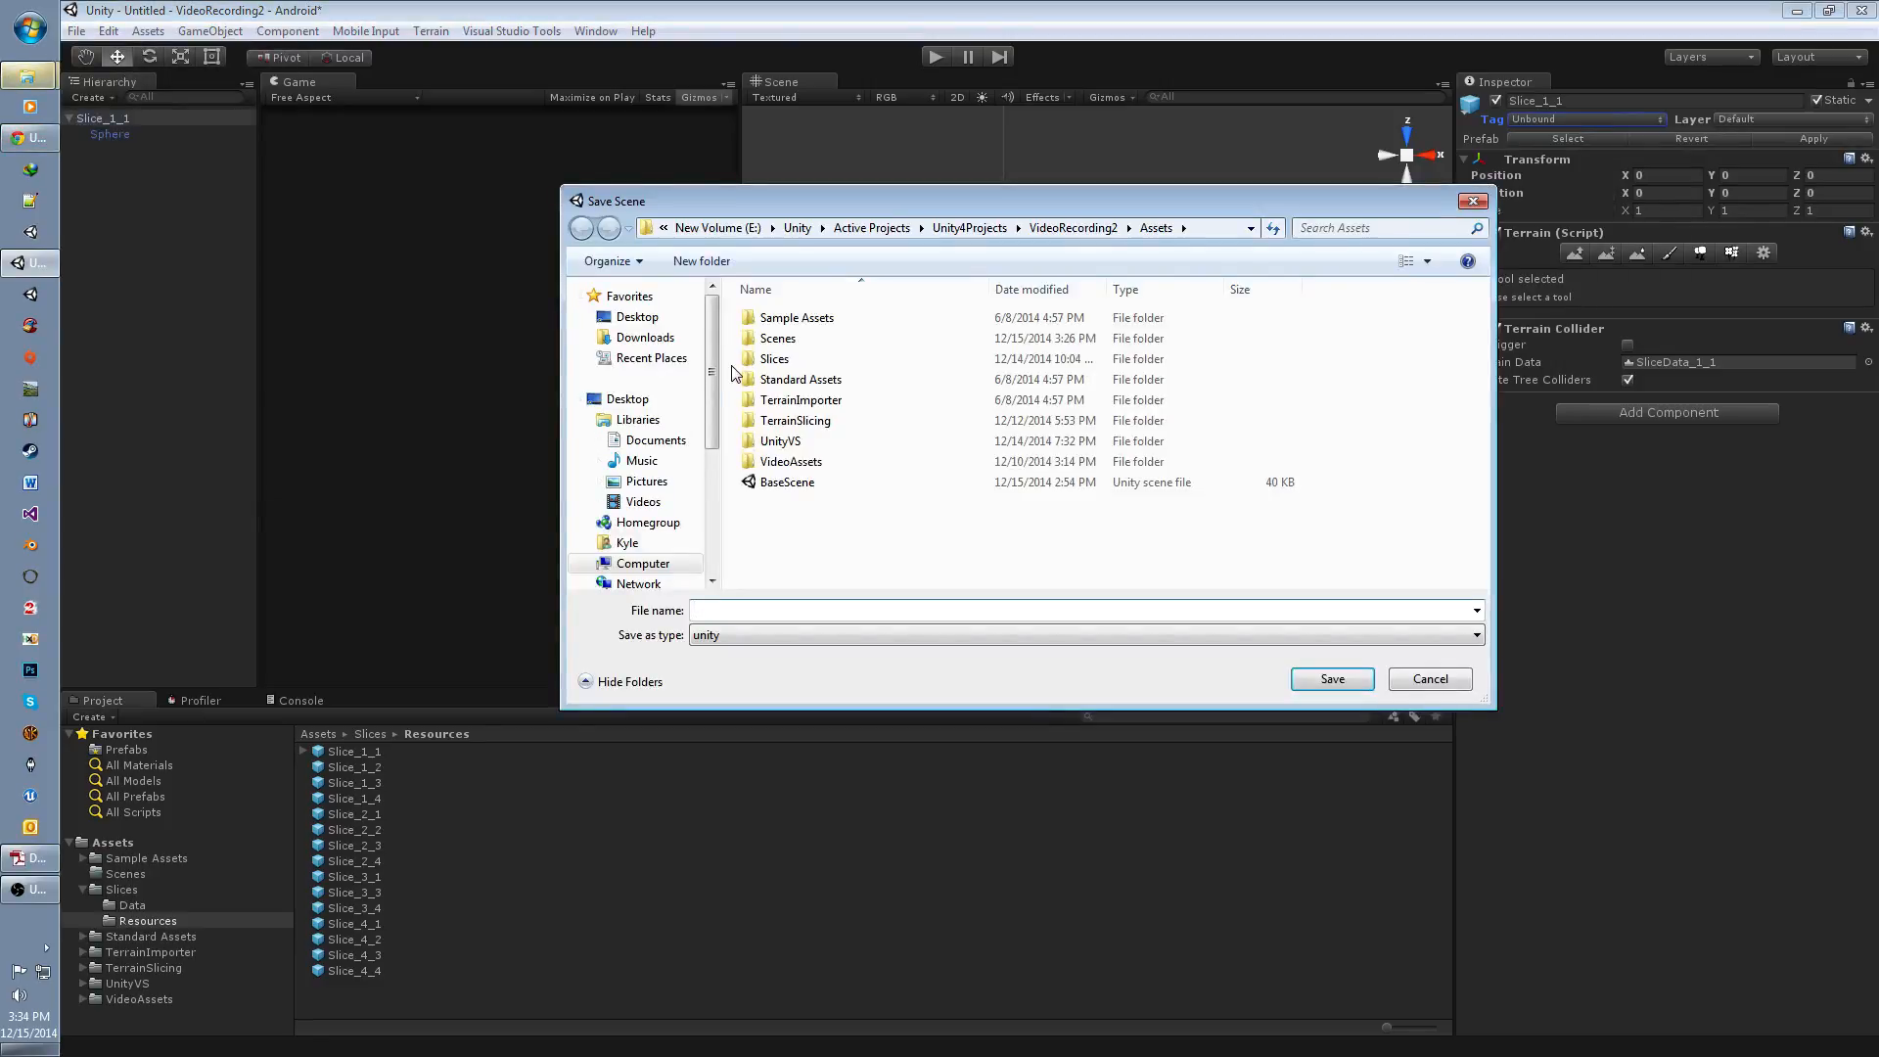
double_click(777, 338)
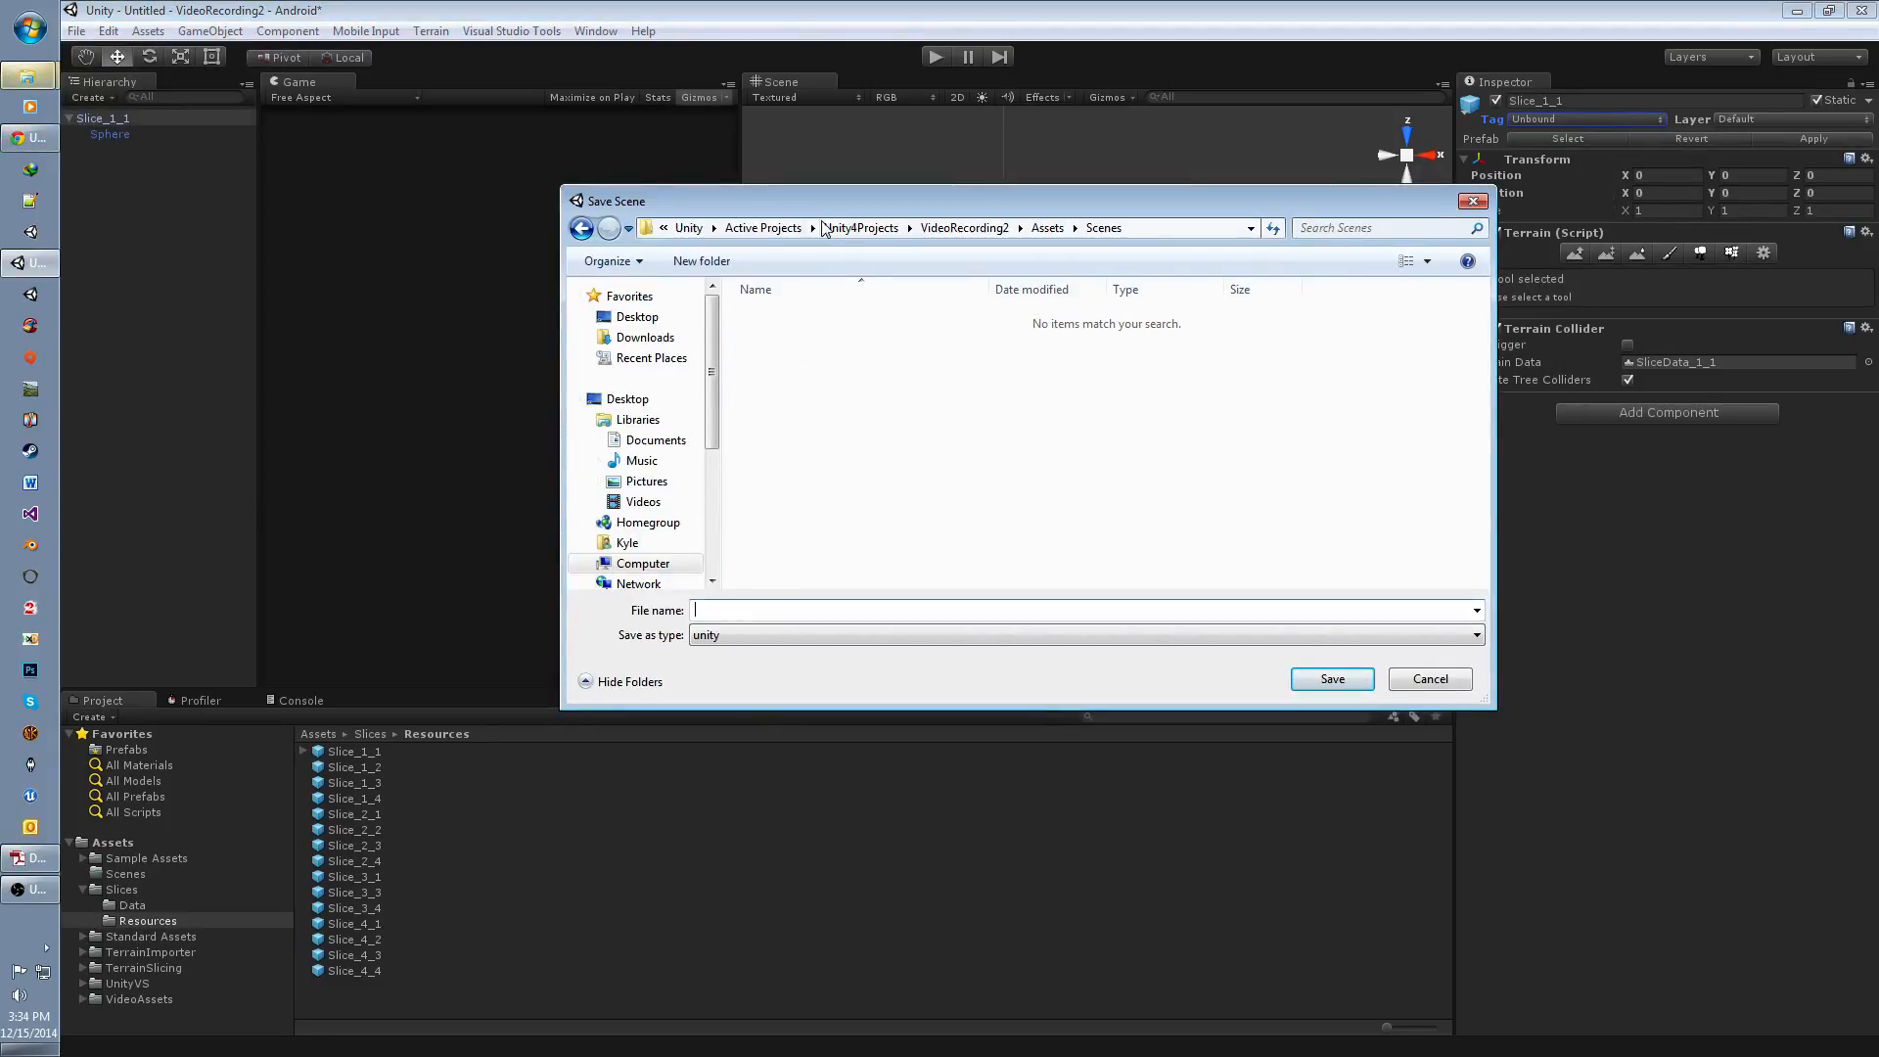
drag(851, 204, 928, 176)
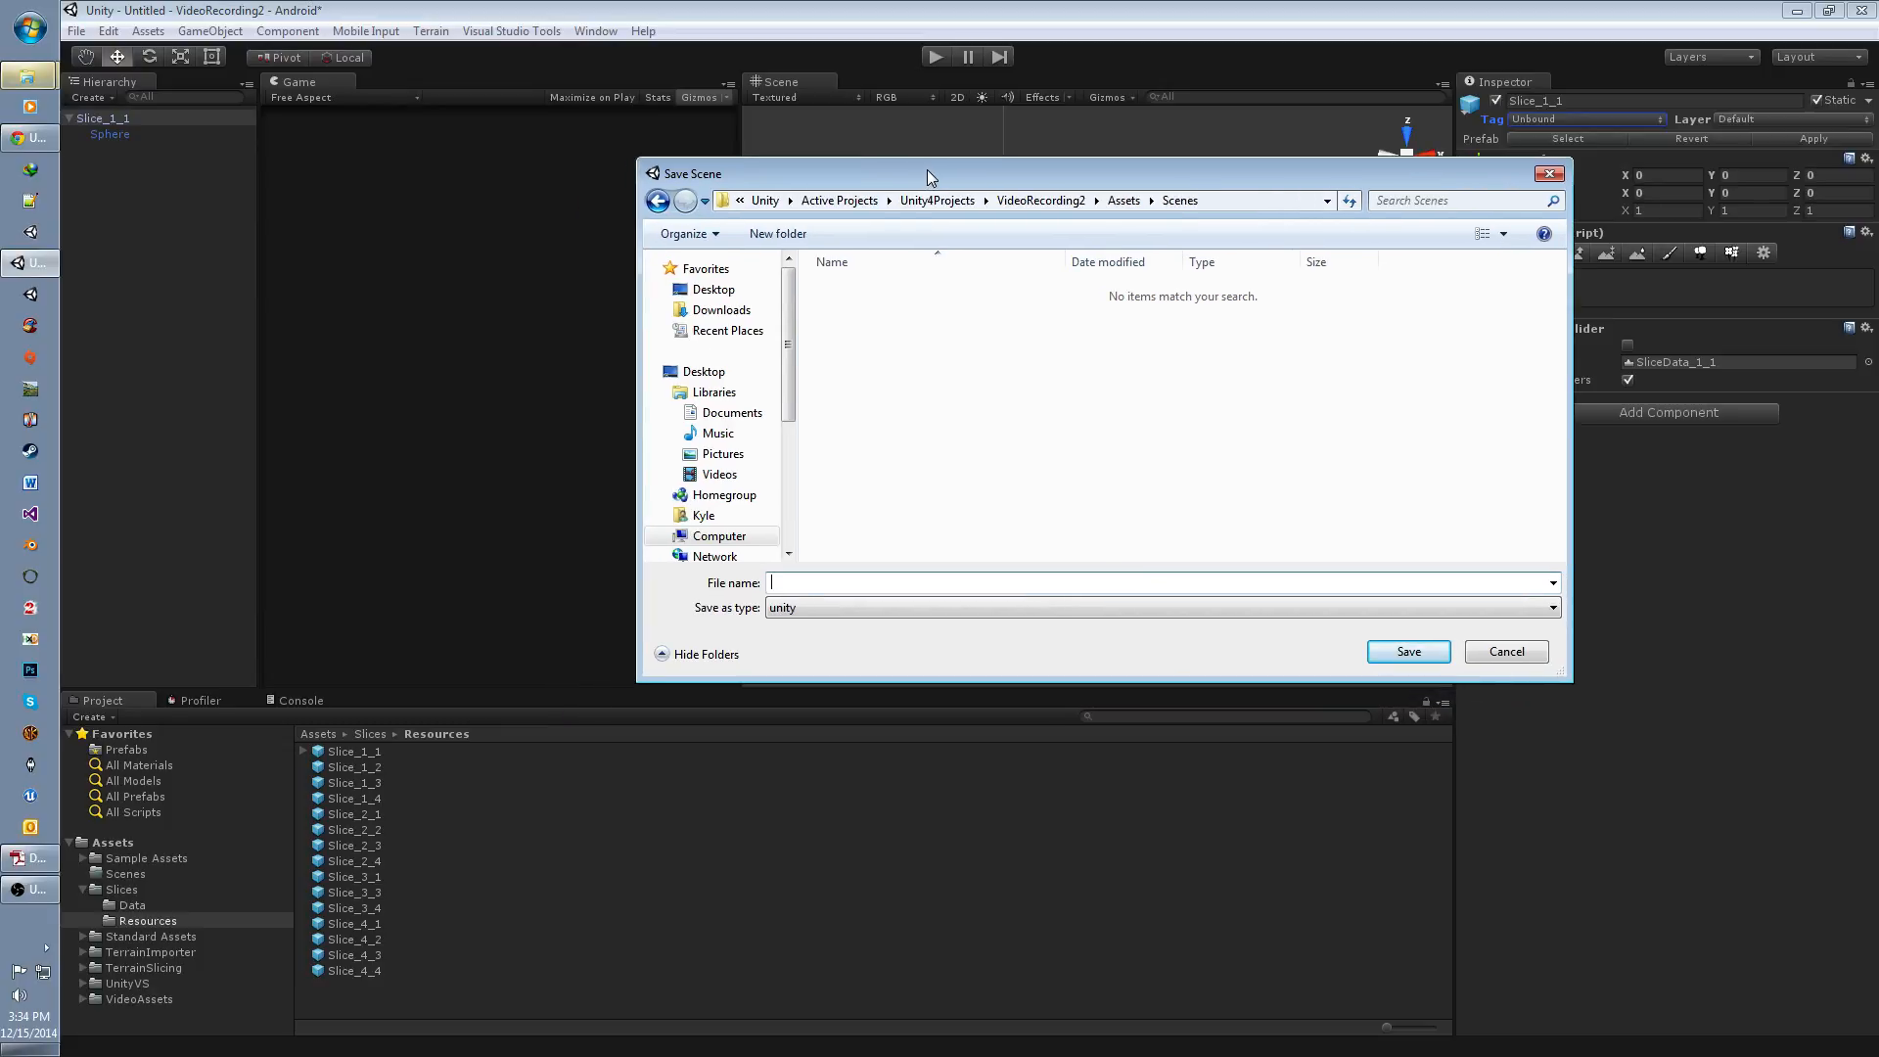
text(Slice_1_1)
key(Return)
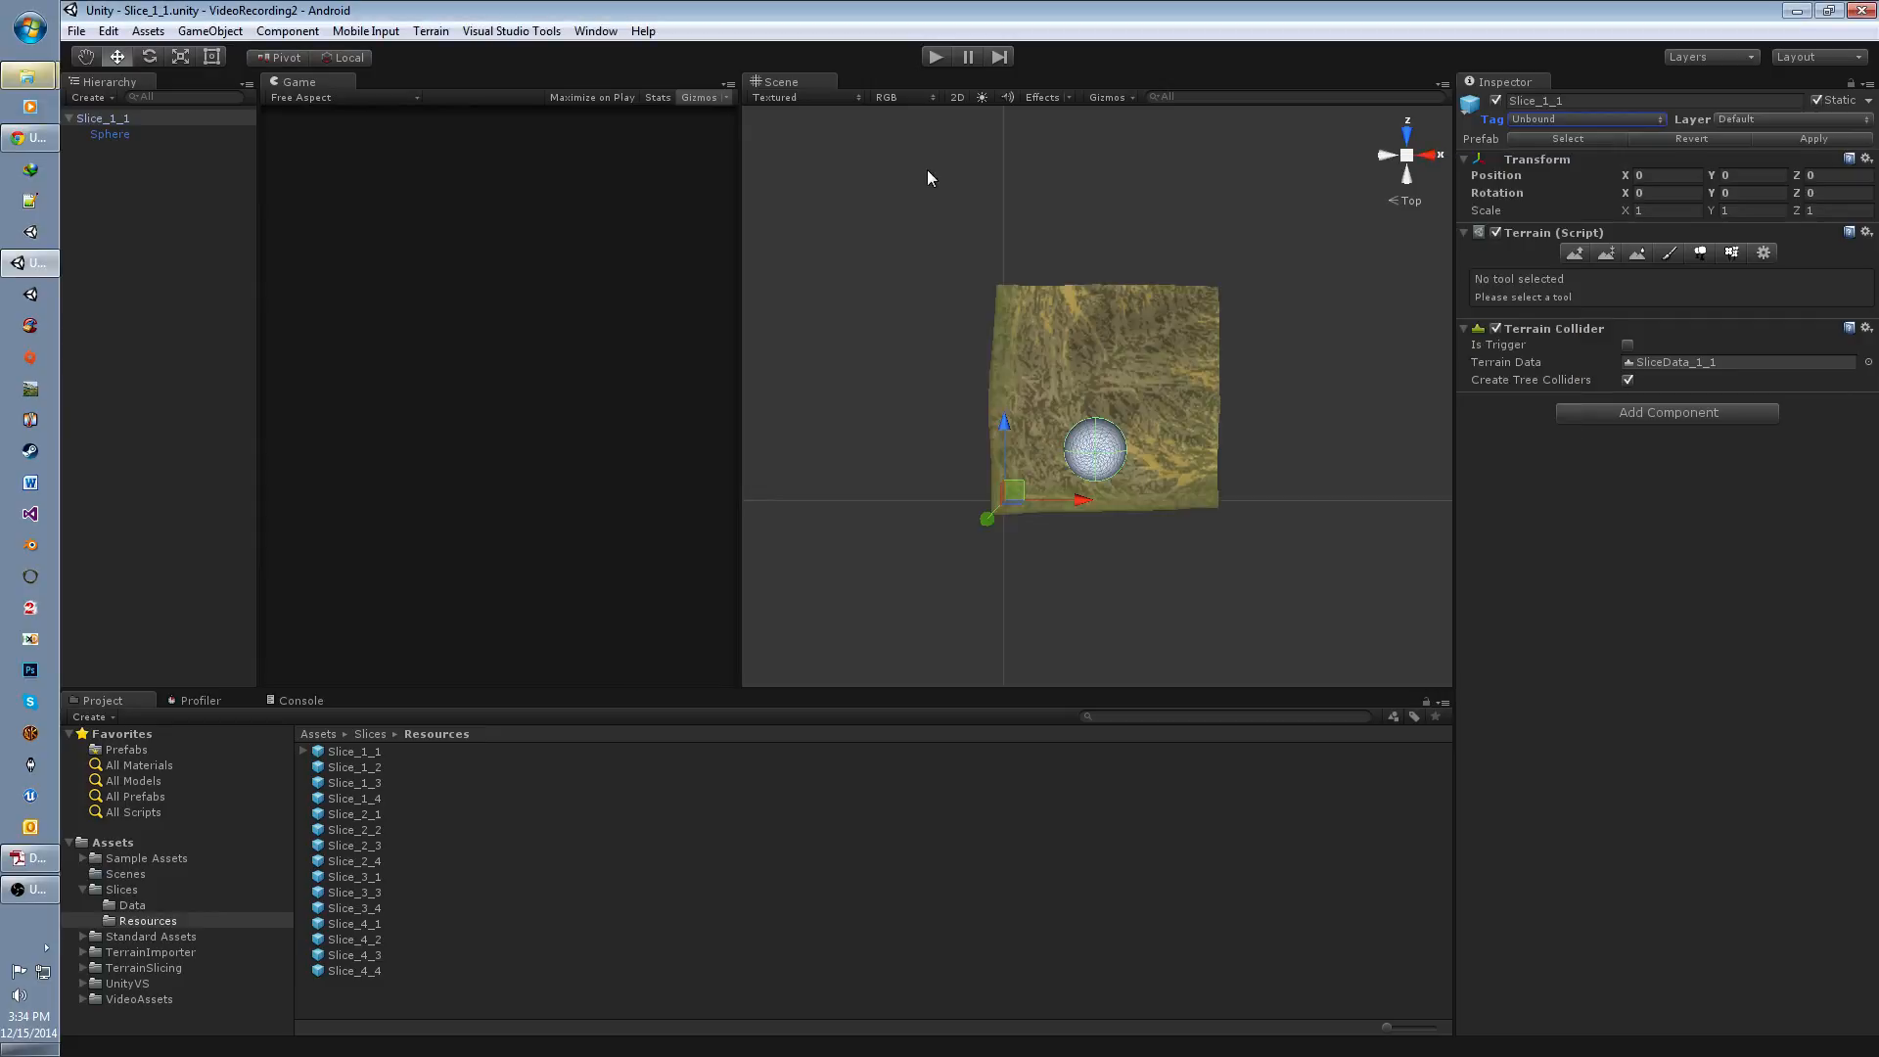
Step: Add the open Slice_1_1 scene to the scenes included in the build
click(81, 33)
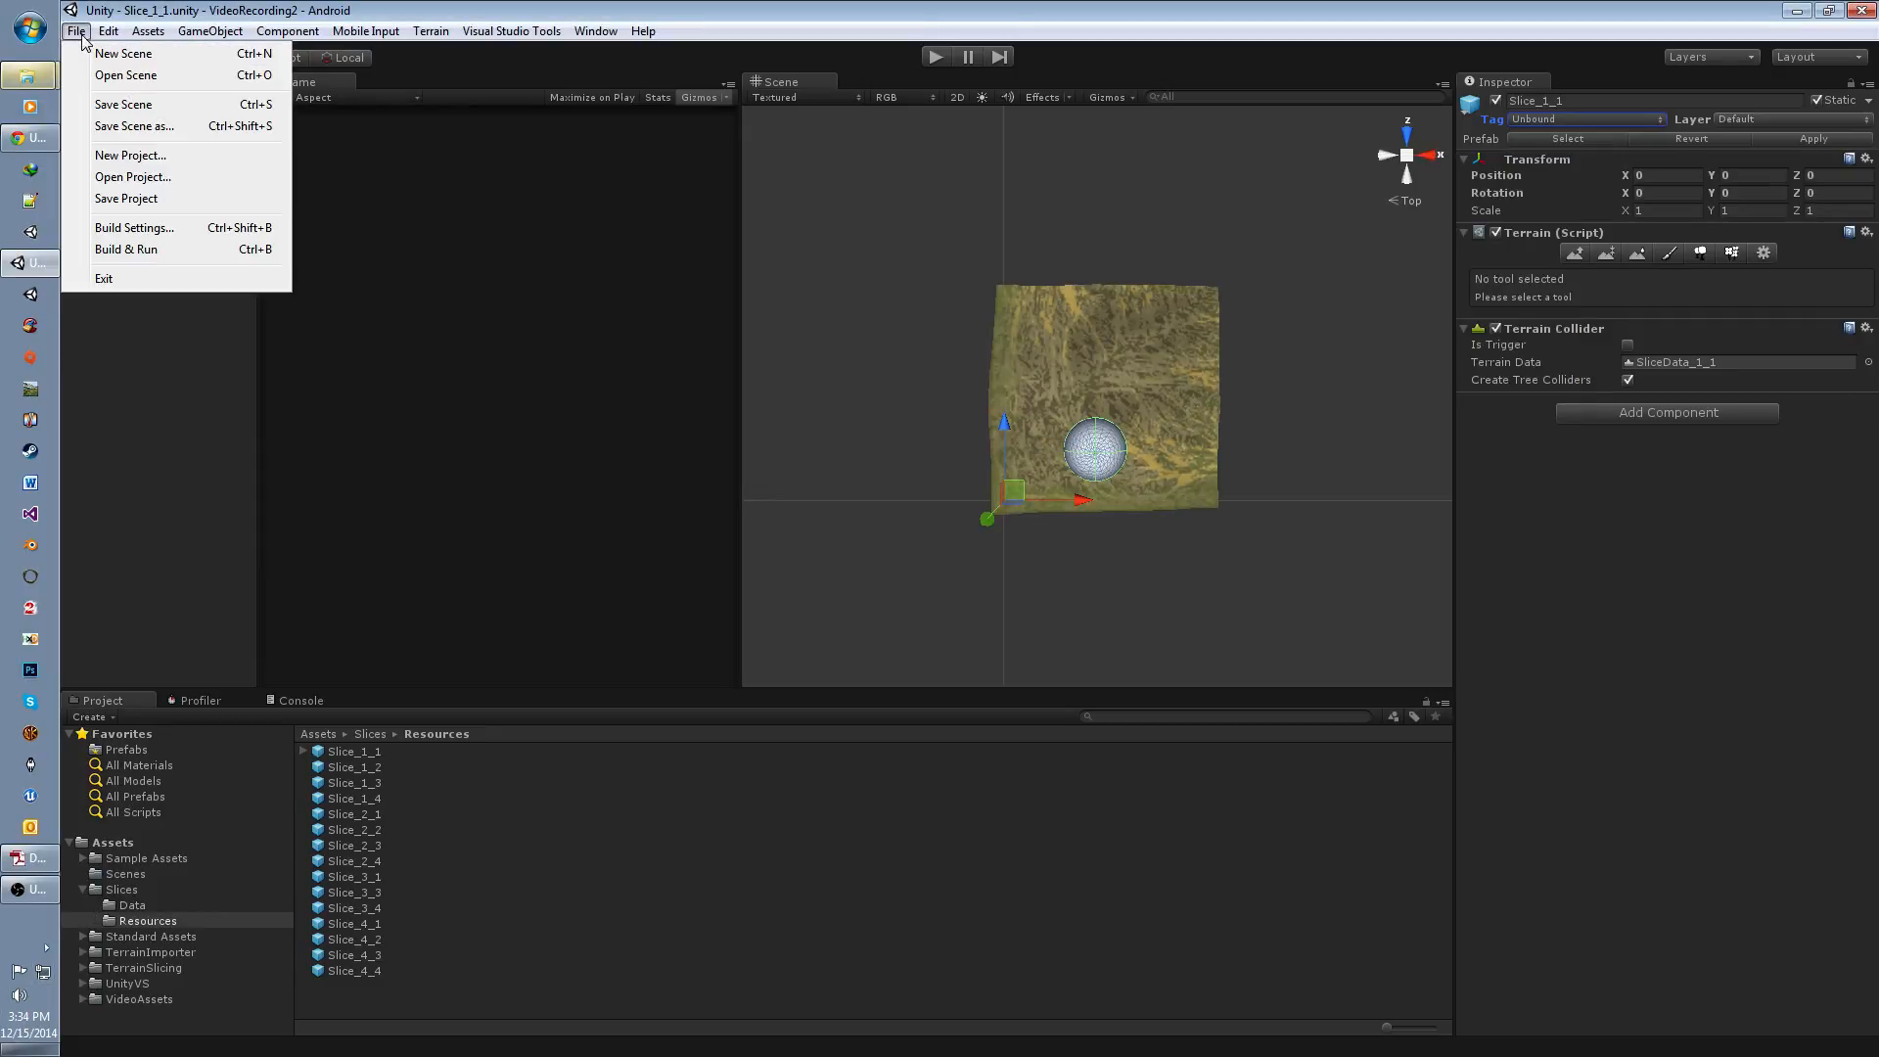
click(141, 227)
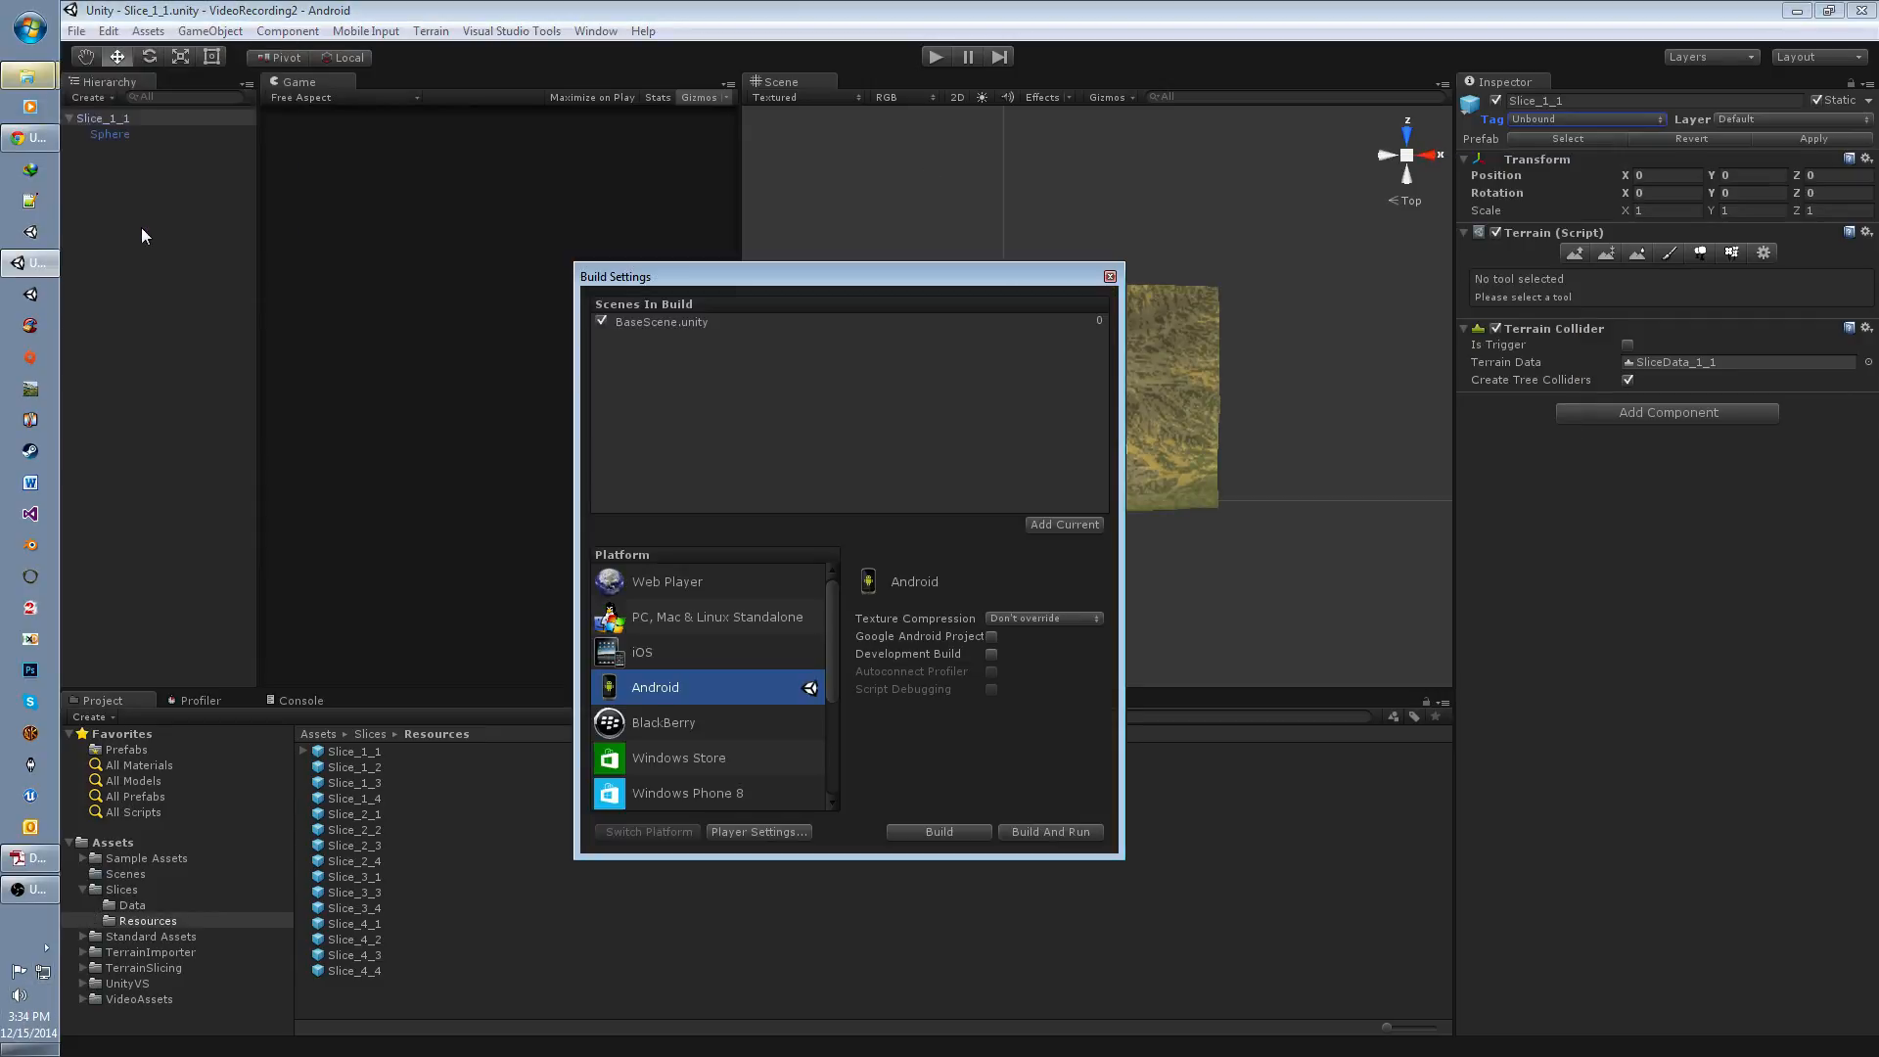
click(1053, 526)
Step: Add the Slice_1_1 scene from the Scenes folder to the build list a second time, and remove that duplicate entry
click(121, 871)
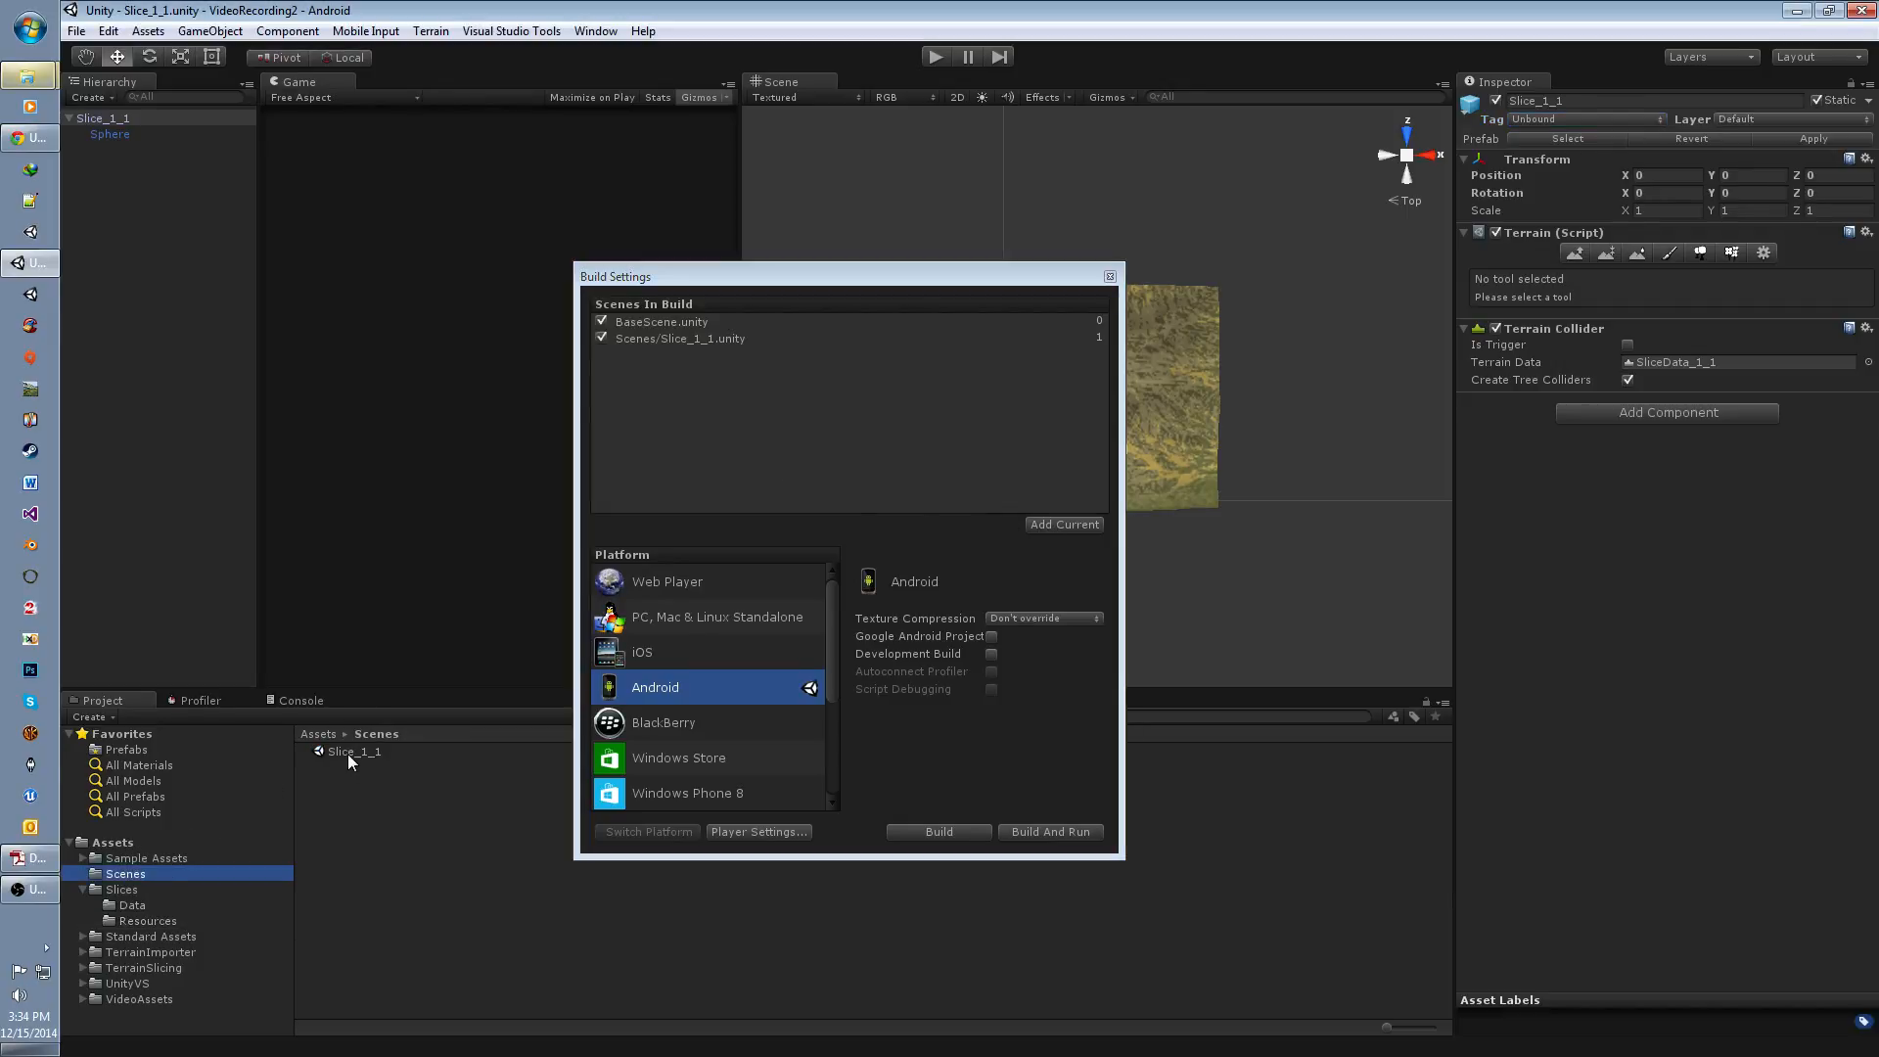
drag(348, 754, 706, 397)
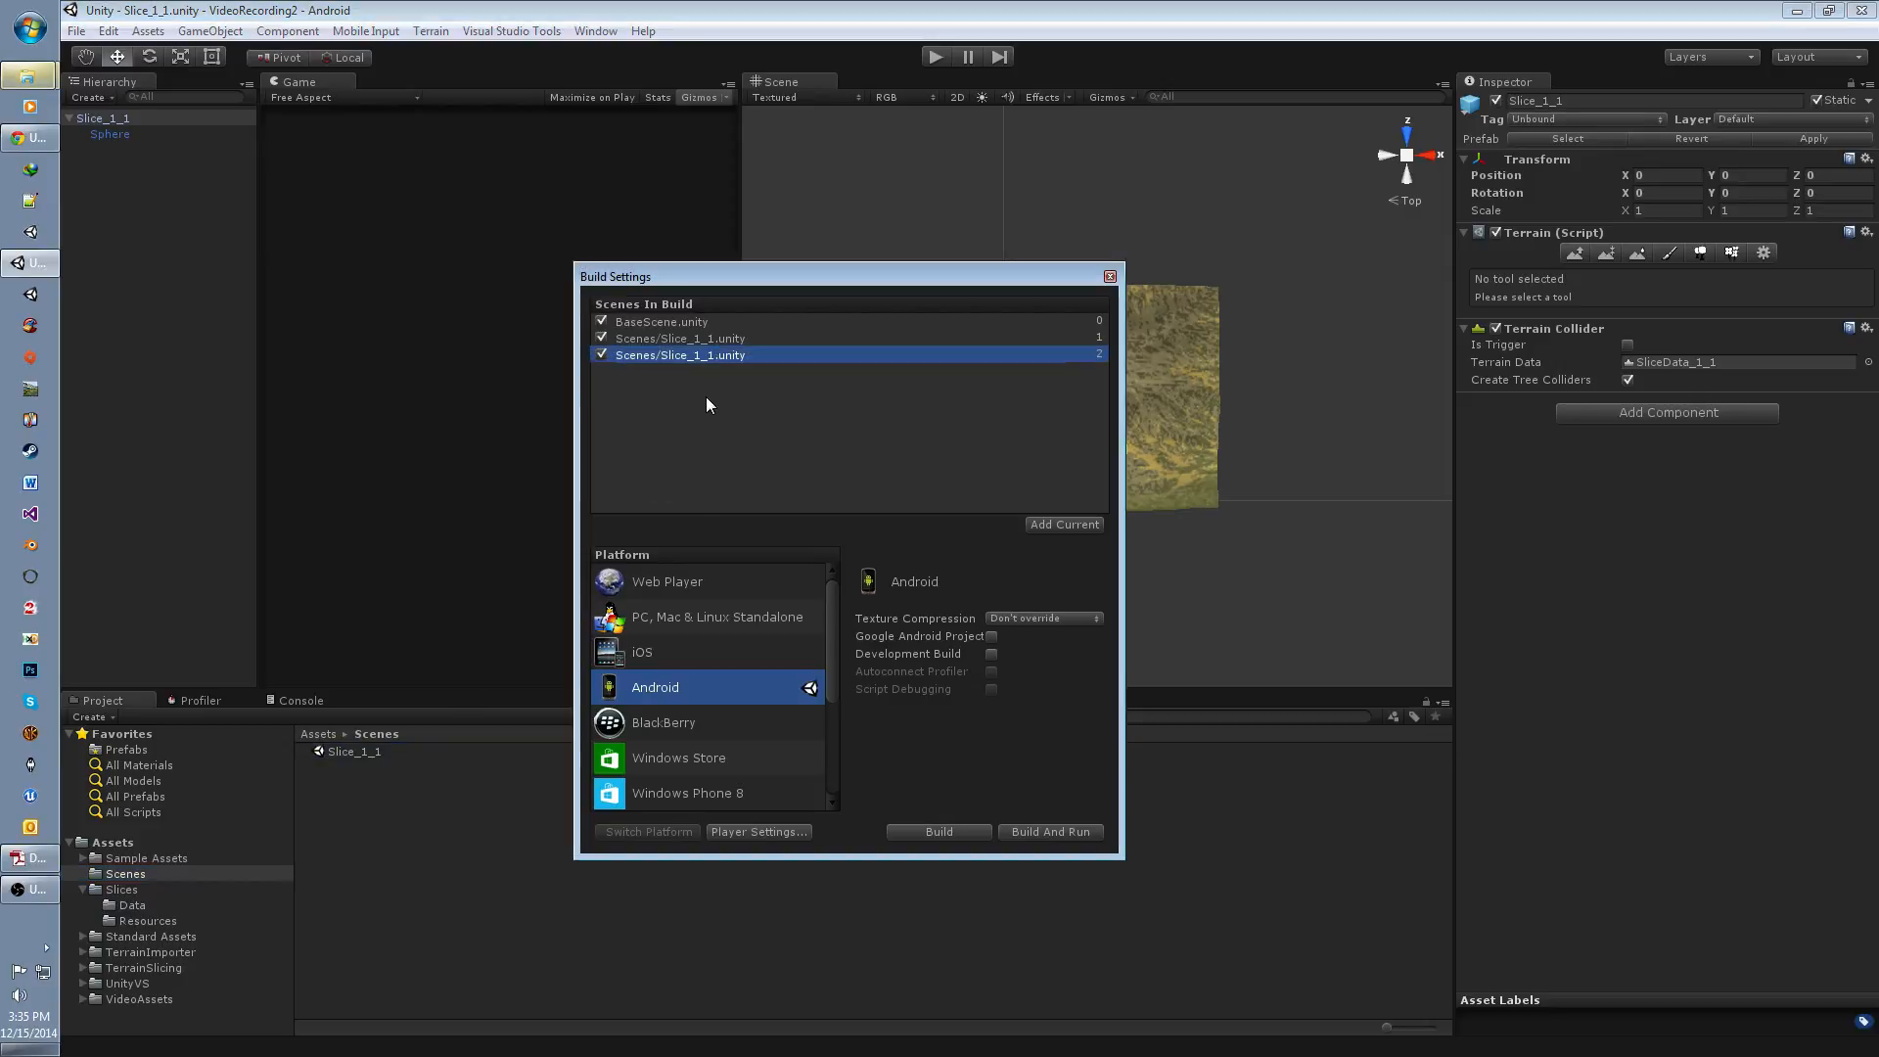
key(Delete)
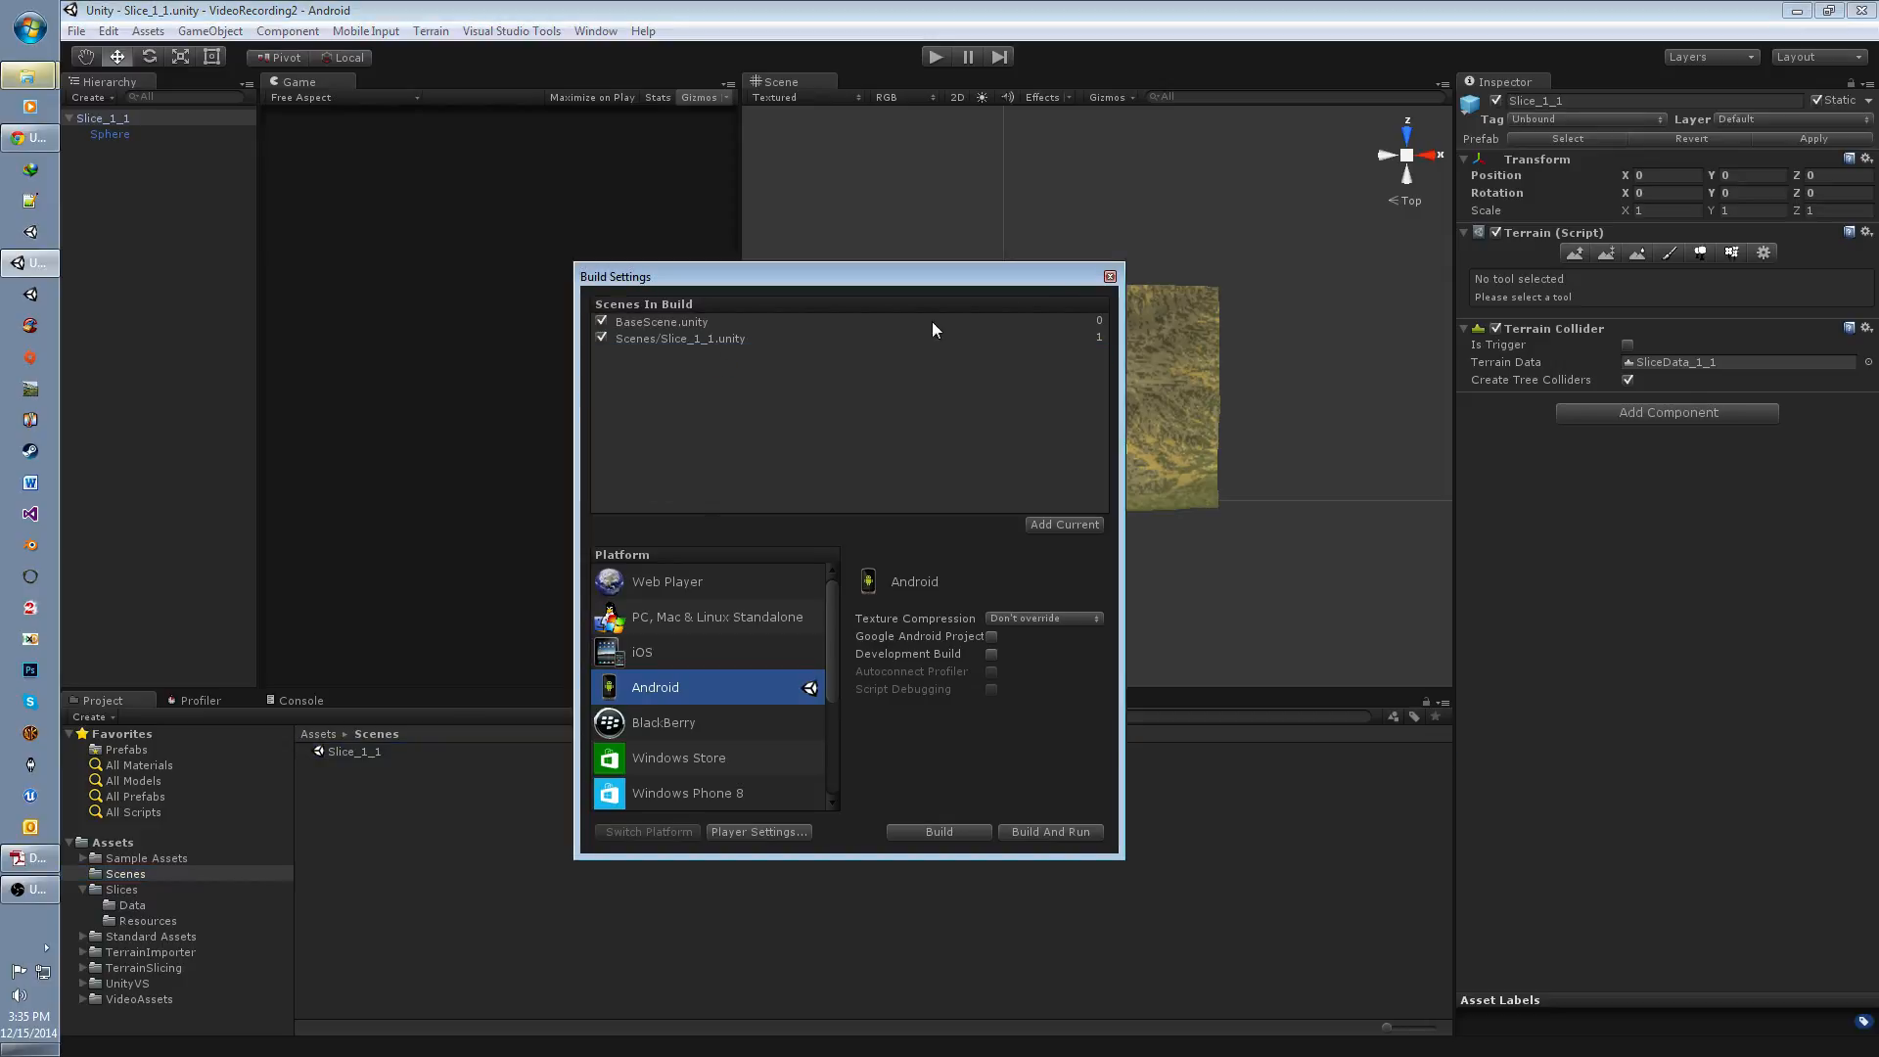
Step: Close the build settings and create an empty game object named Slice_1_1 at the root of the scene
click(1110, 276)
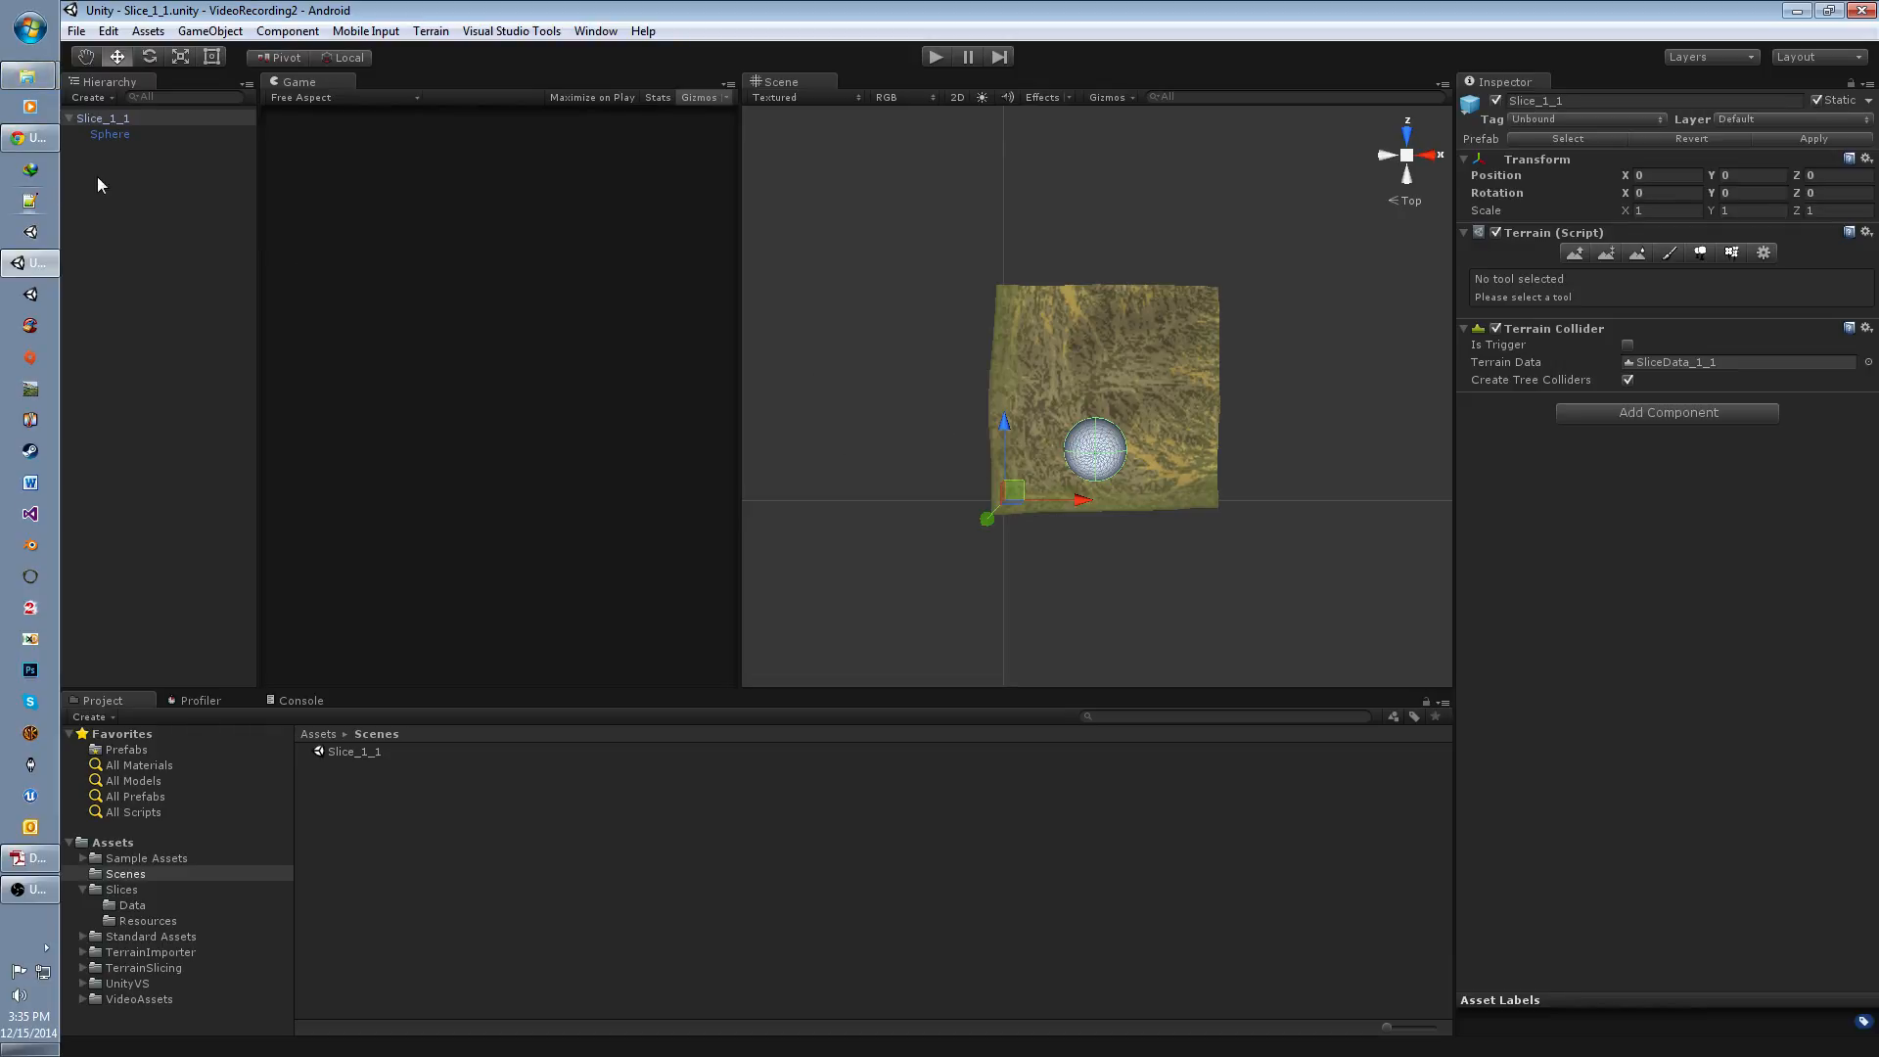
click(134, 221)
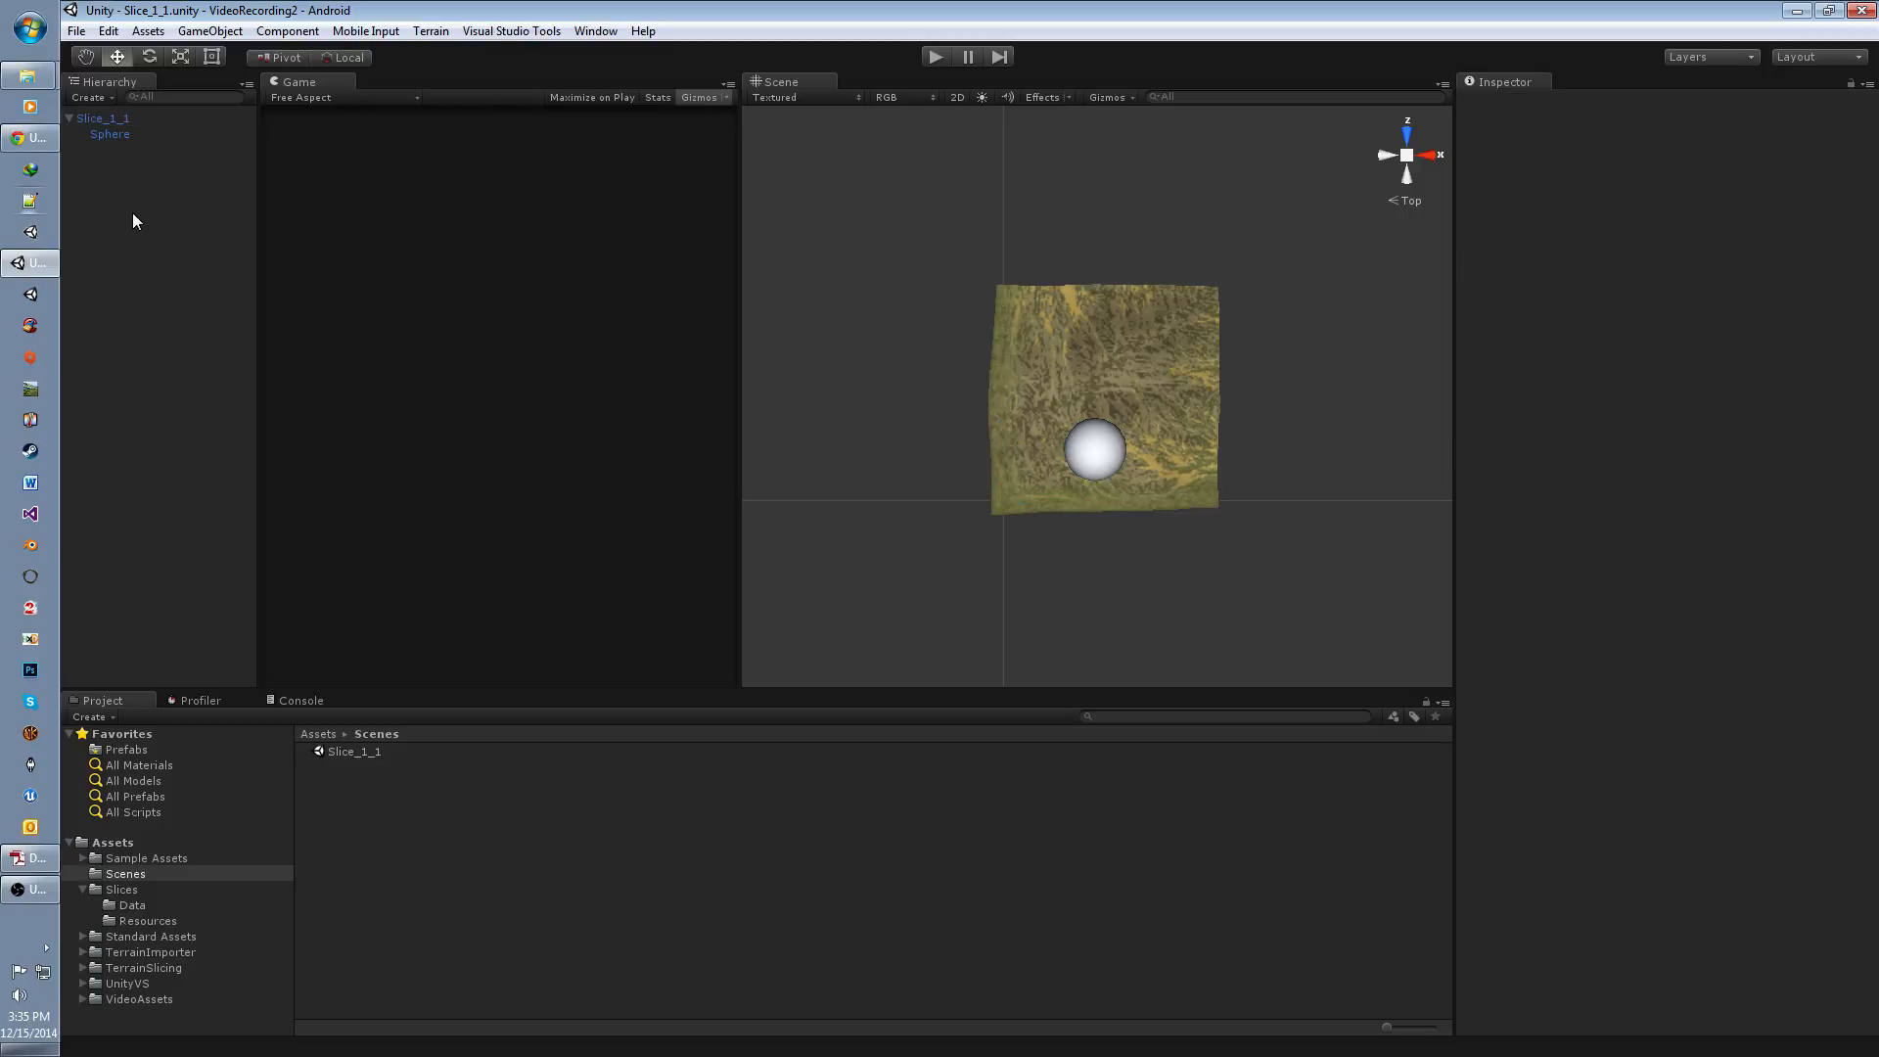
click(126, 120)
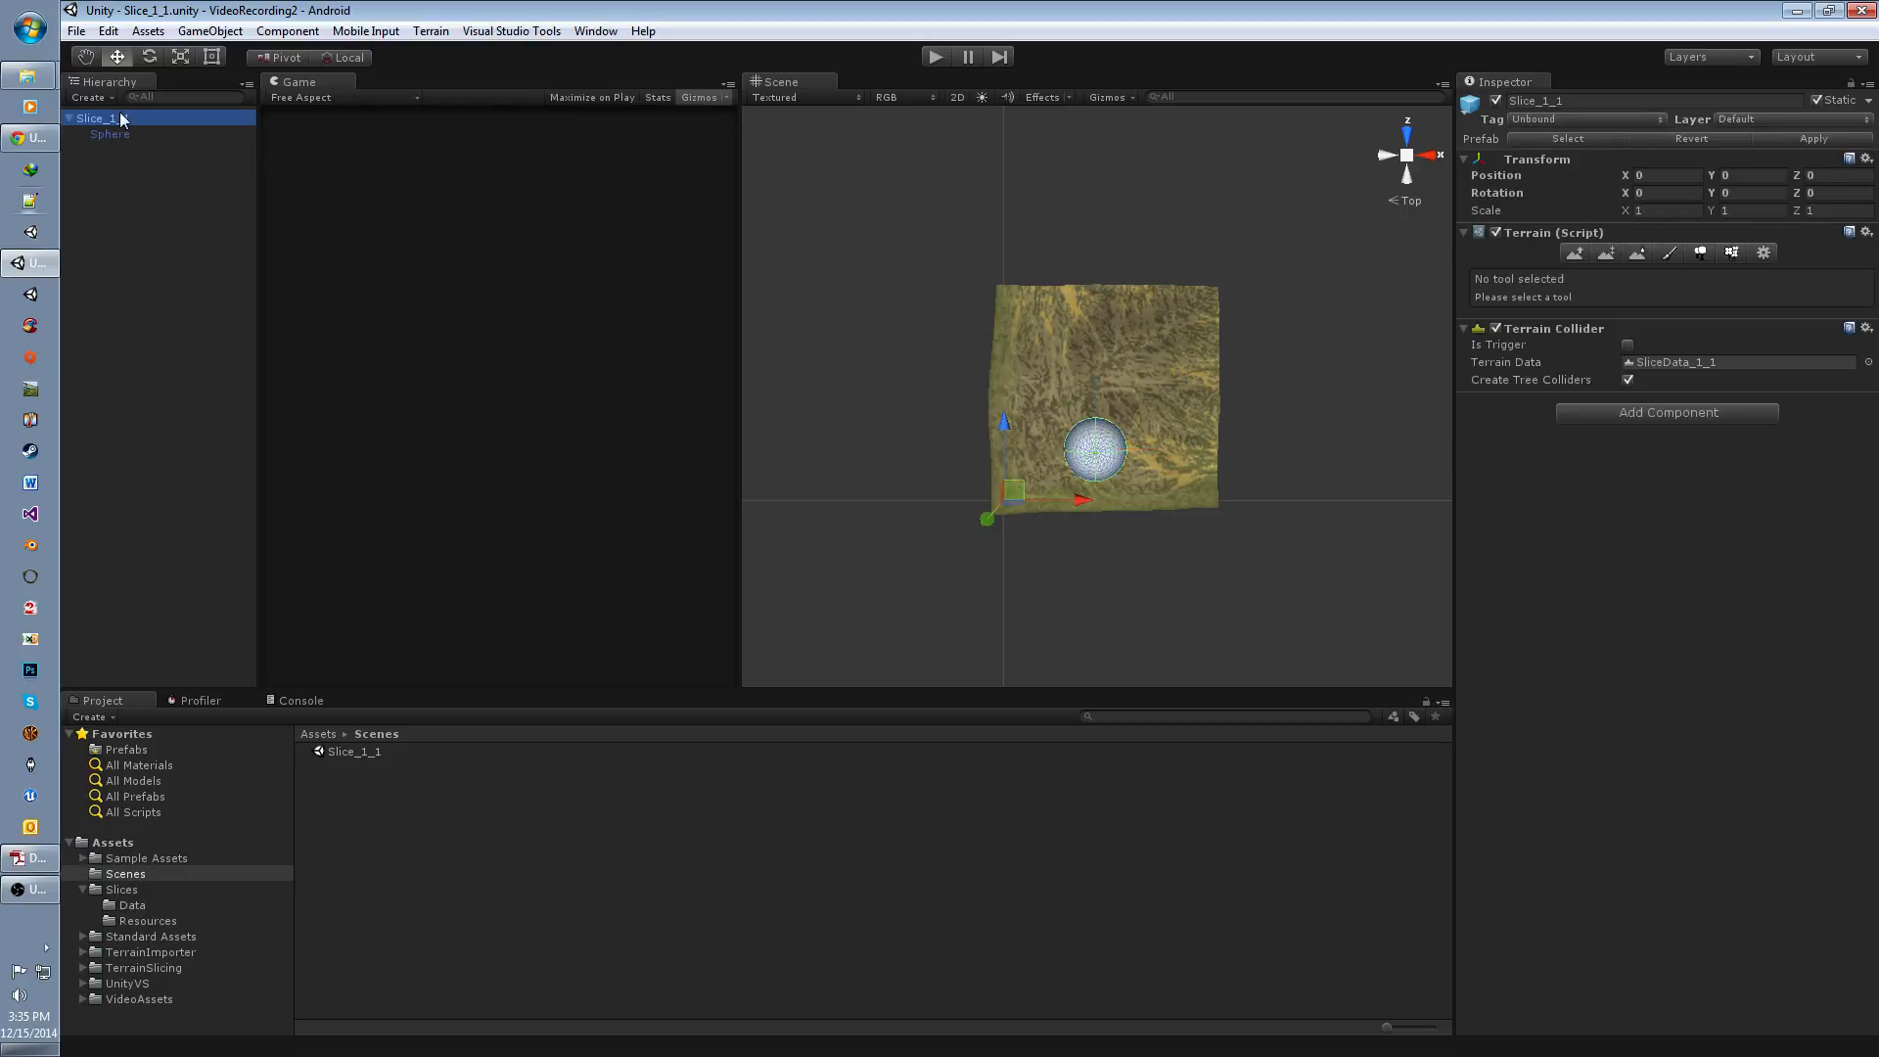
click(208, 31)
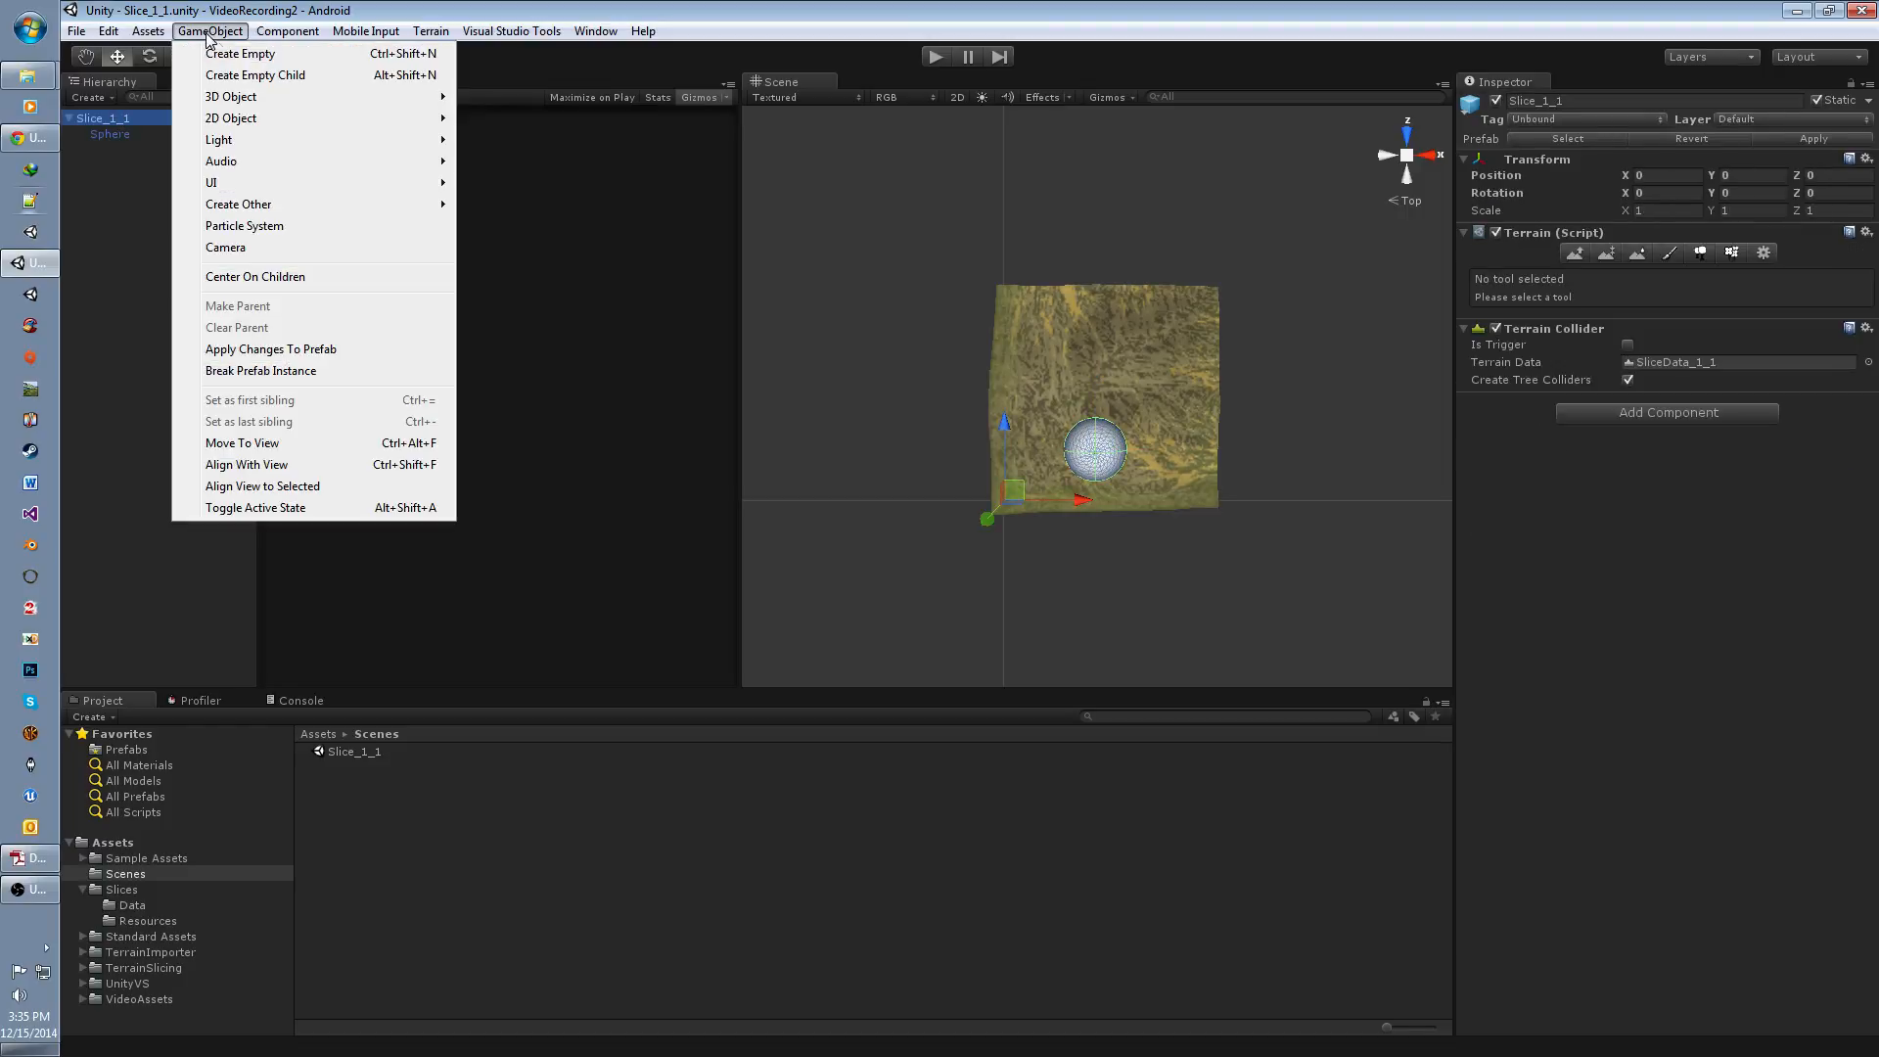
click(246, 56)
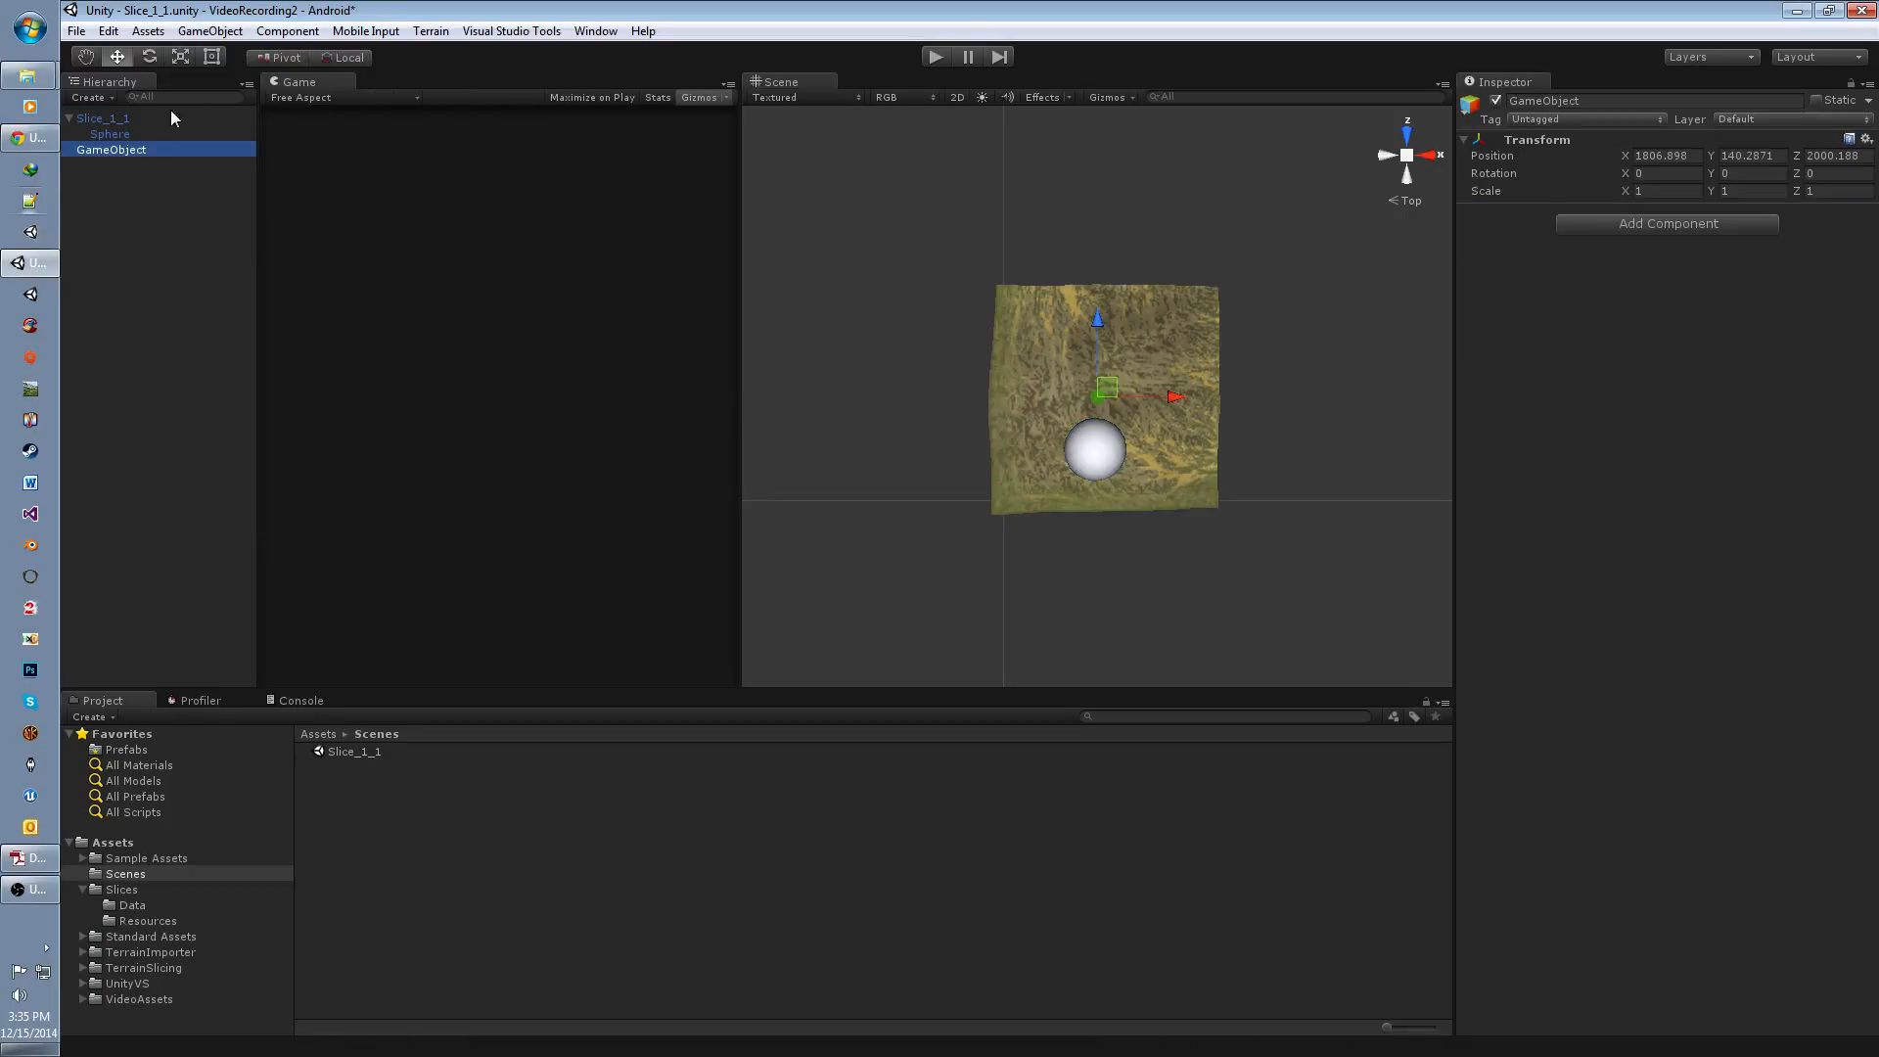
click(127, 150)
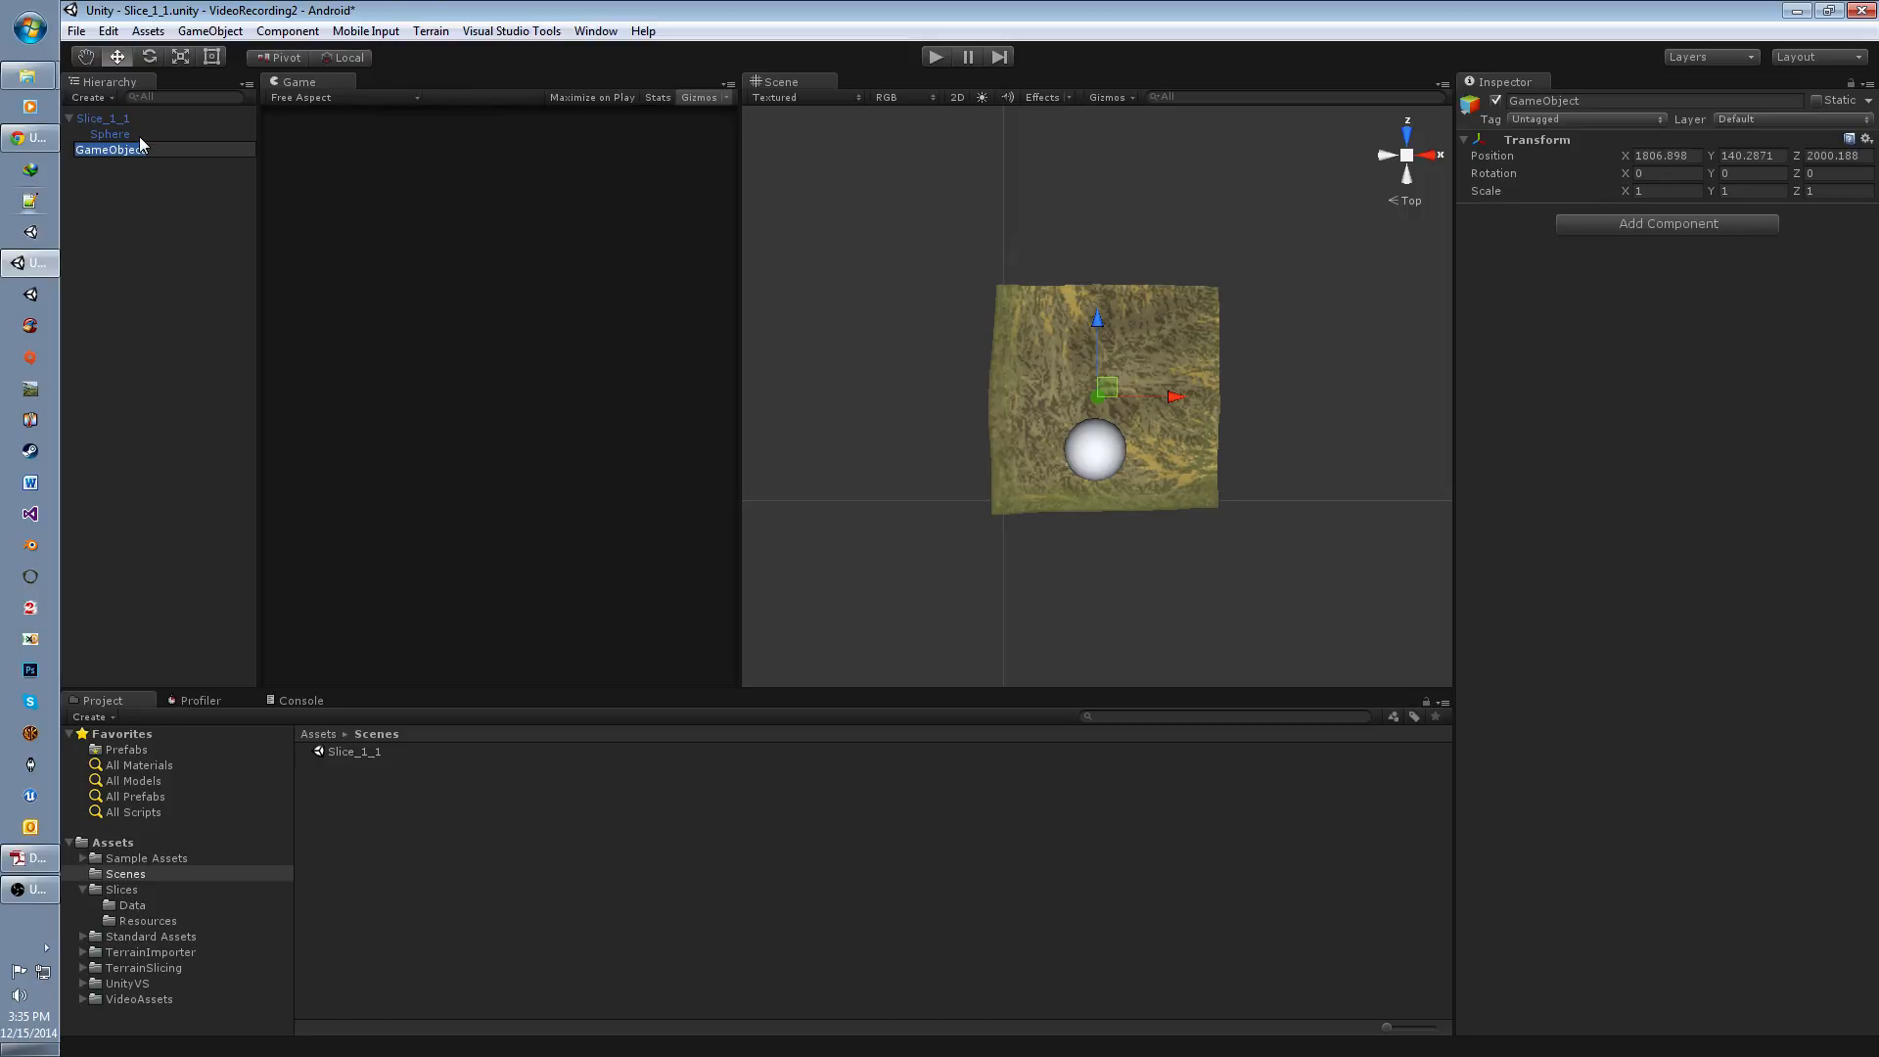
text(Slice_1_1)
key(Return)
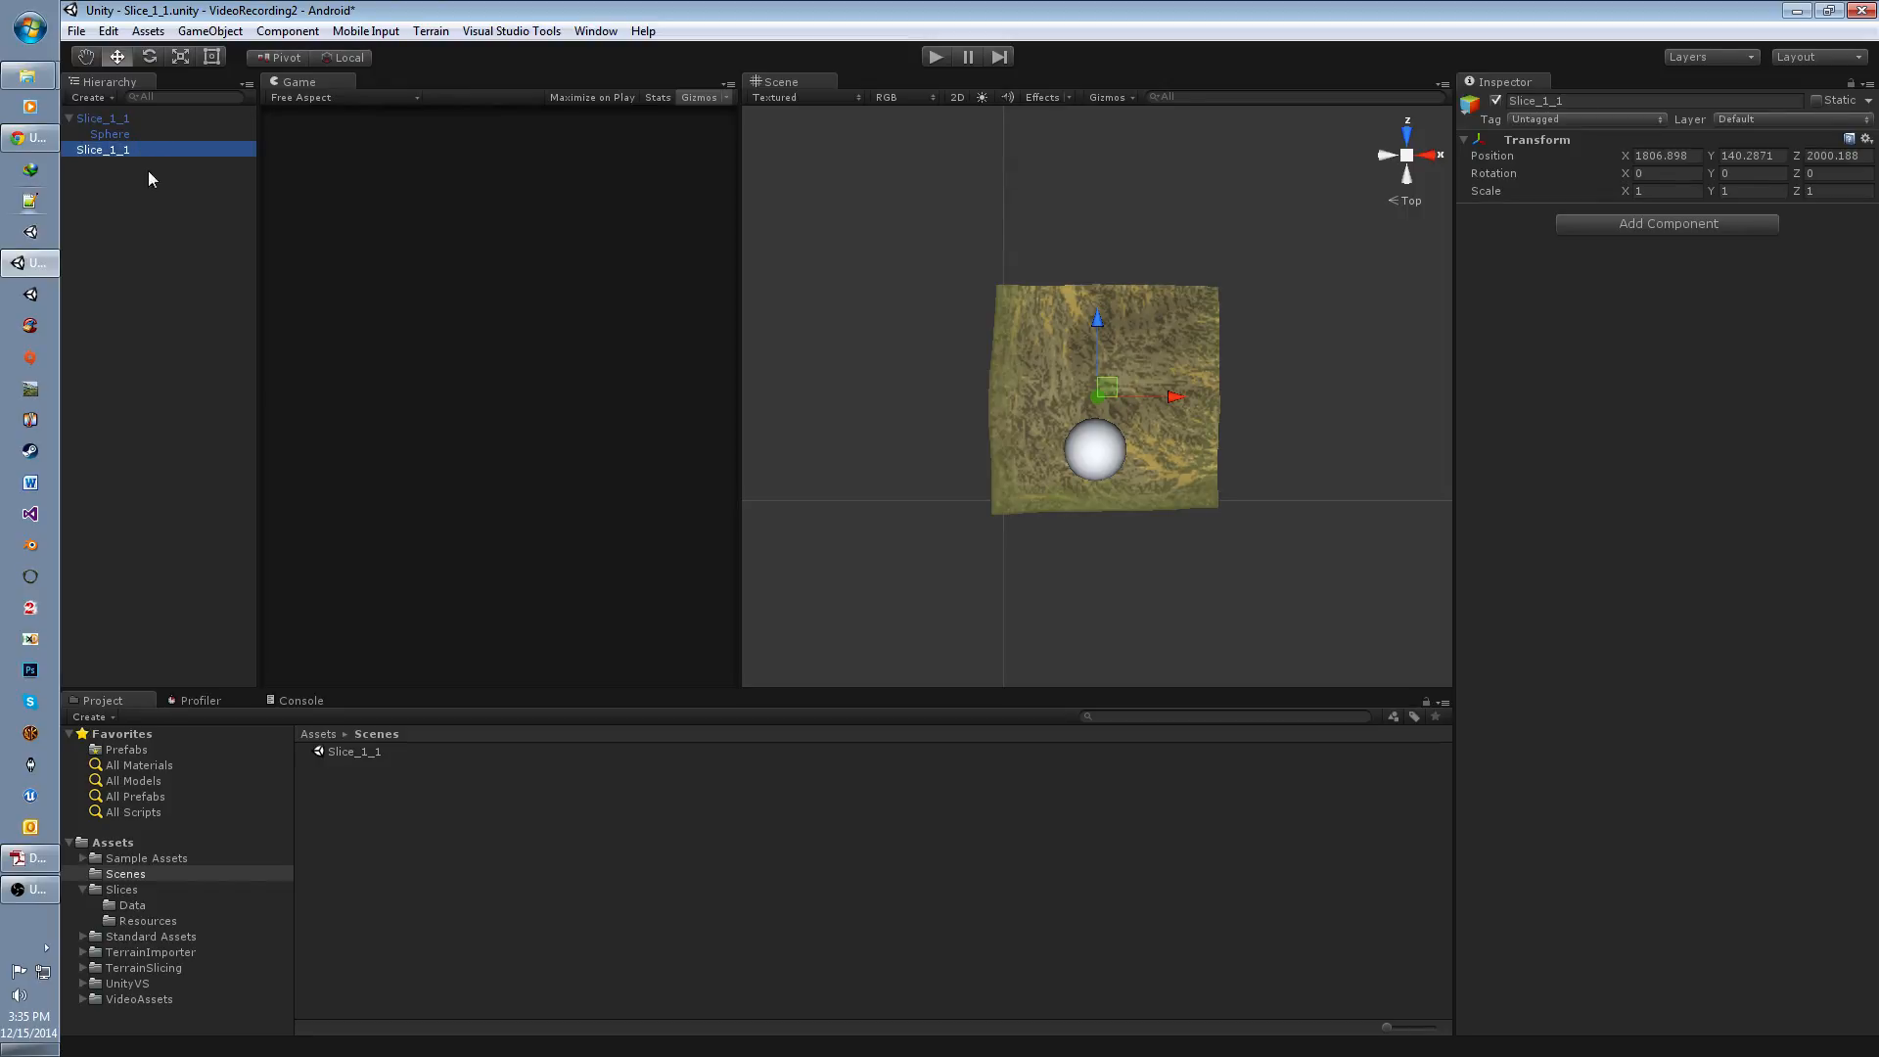
Step: Tag the empty Slice_1_1 game object as Unbound
click(1527, 118)
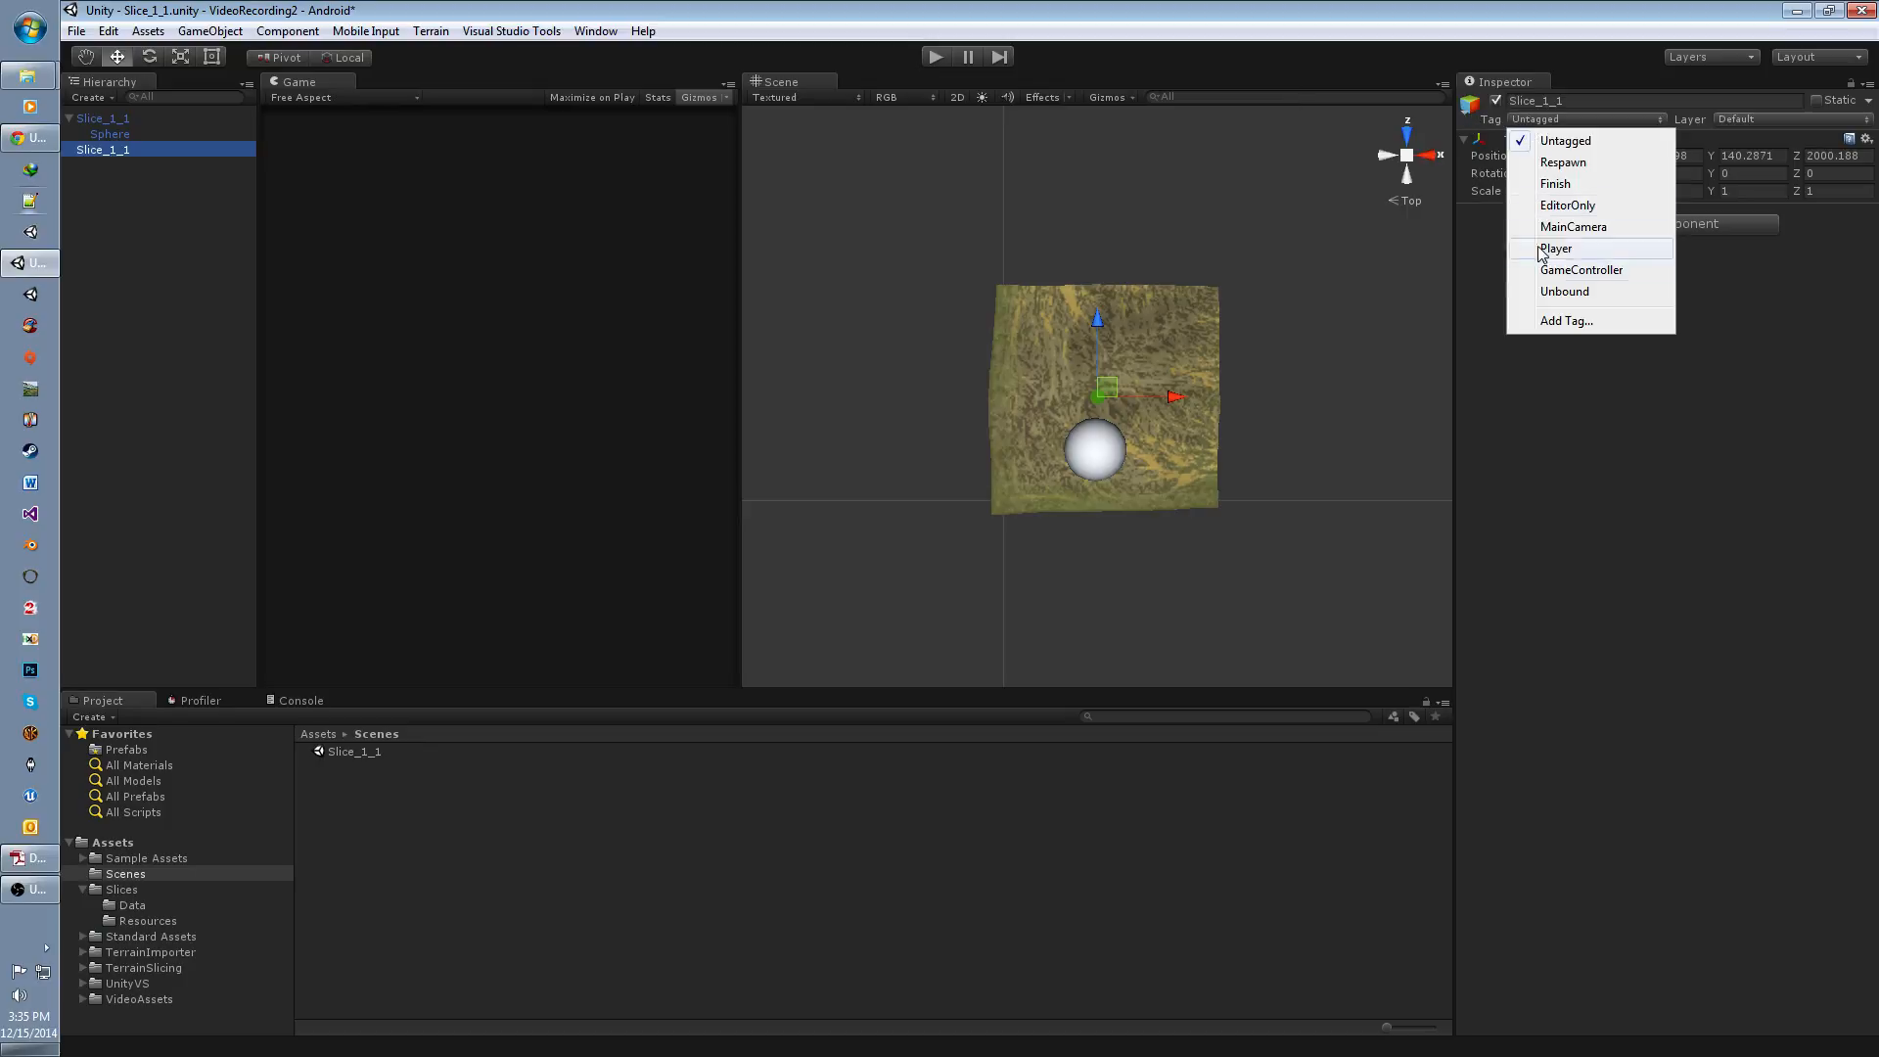
click(1556, 292)
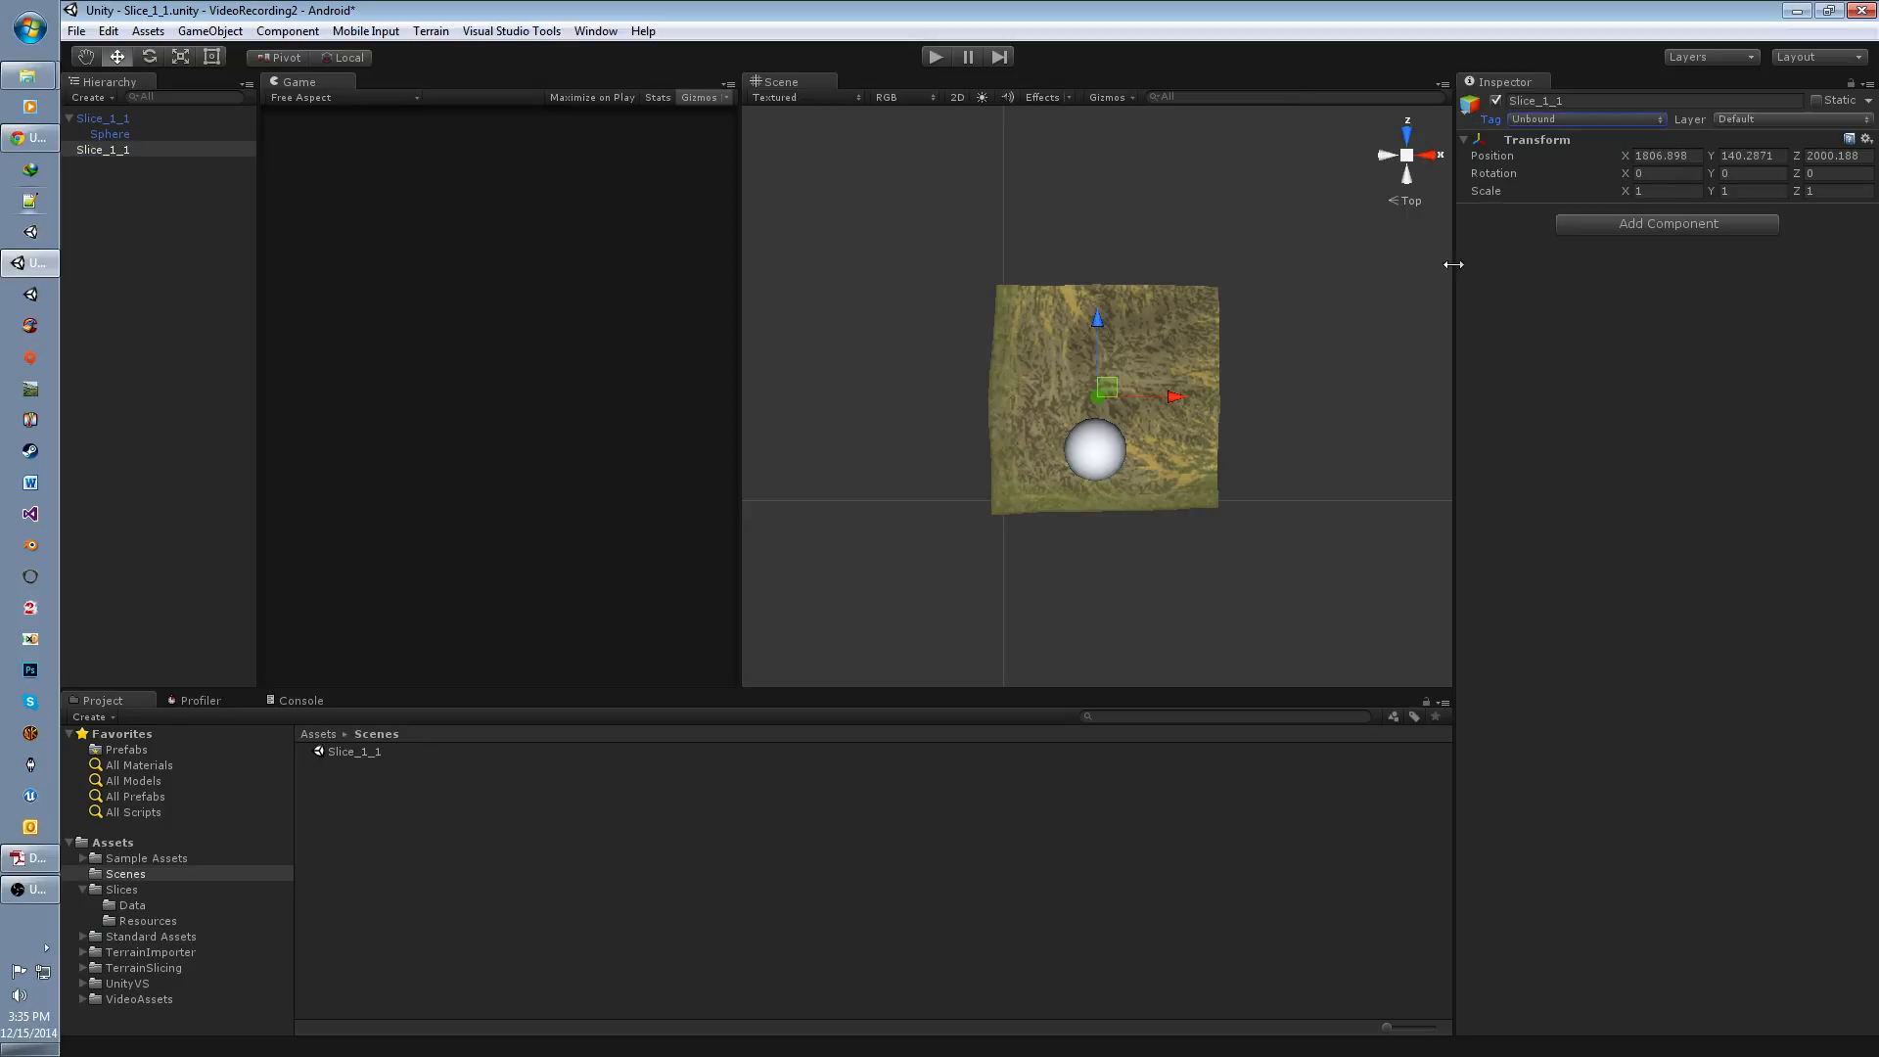
click(127, 118)
Step: Set the position of the empty Slice_1_1 game object to 0, 0, 0
click(109, 149)
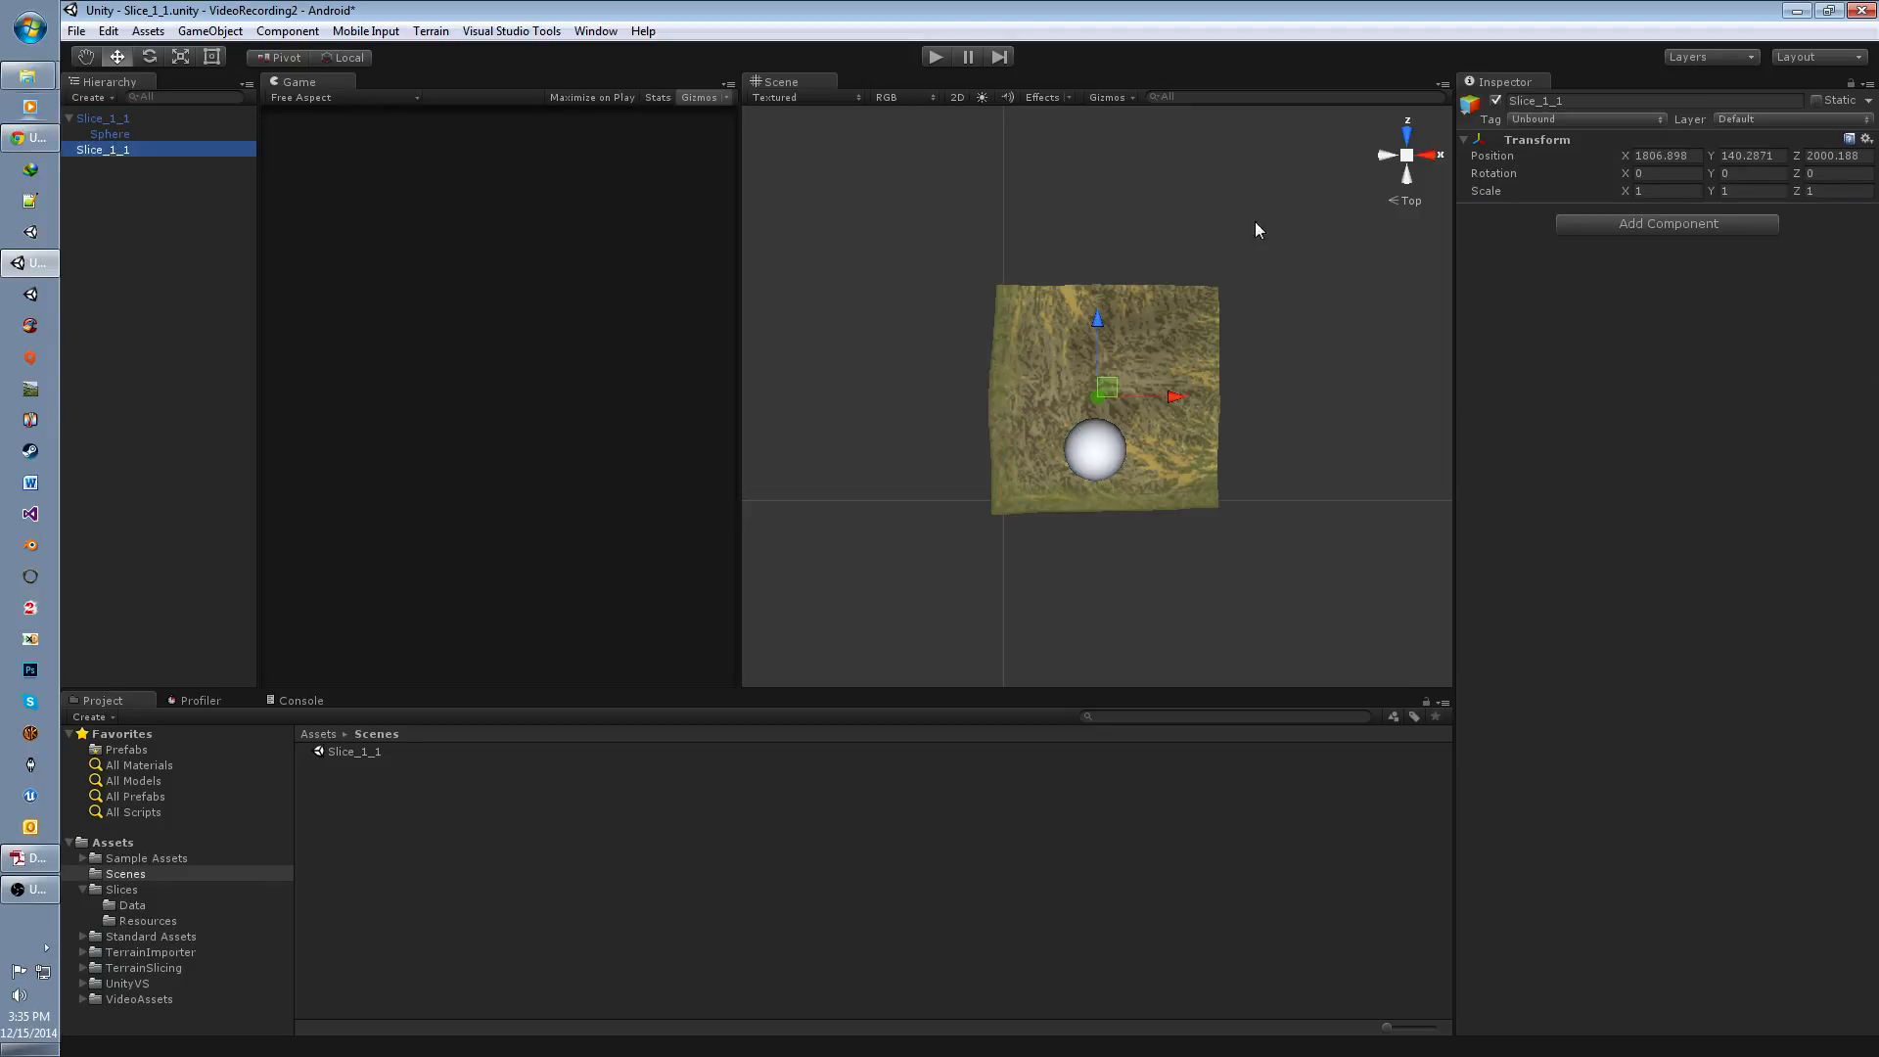
click(1672, 151)
text(0)
key(Tab)
text(0)
key(Tab)
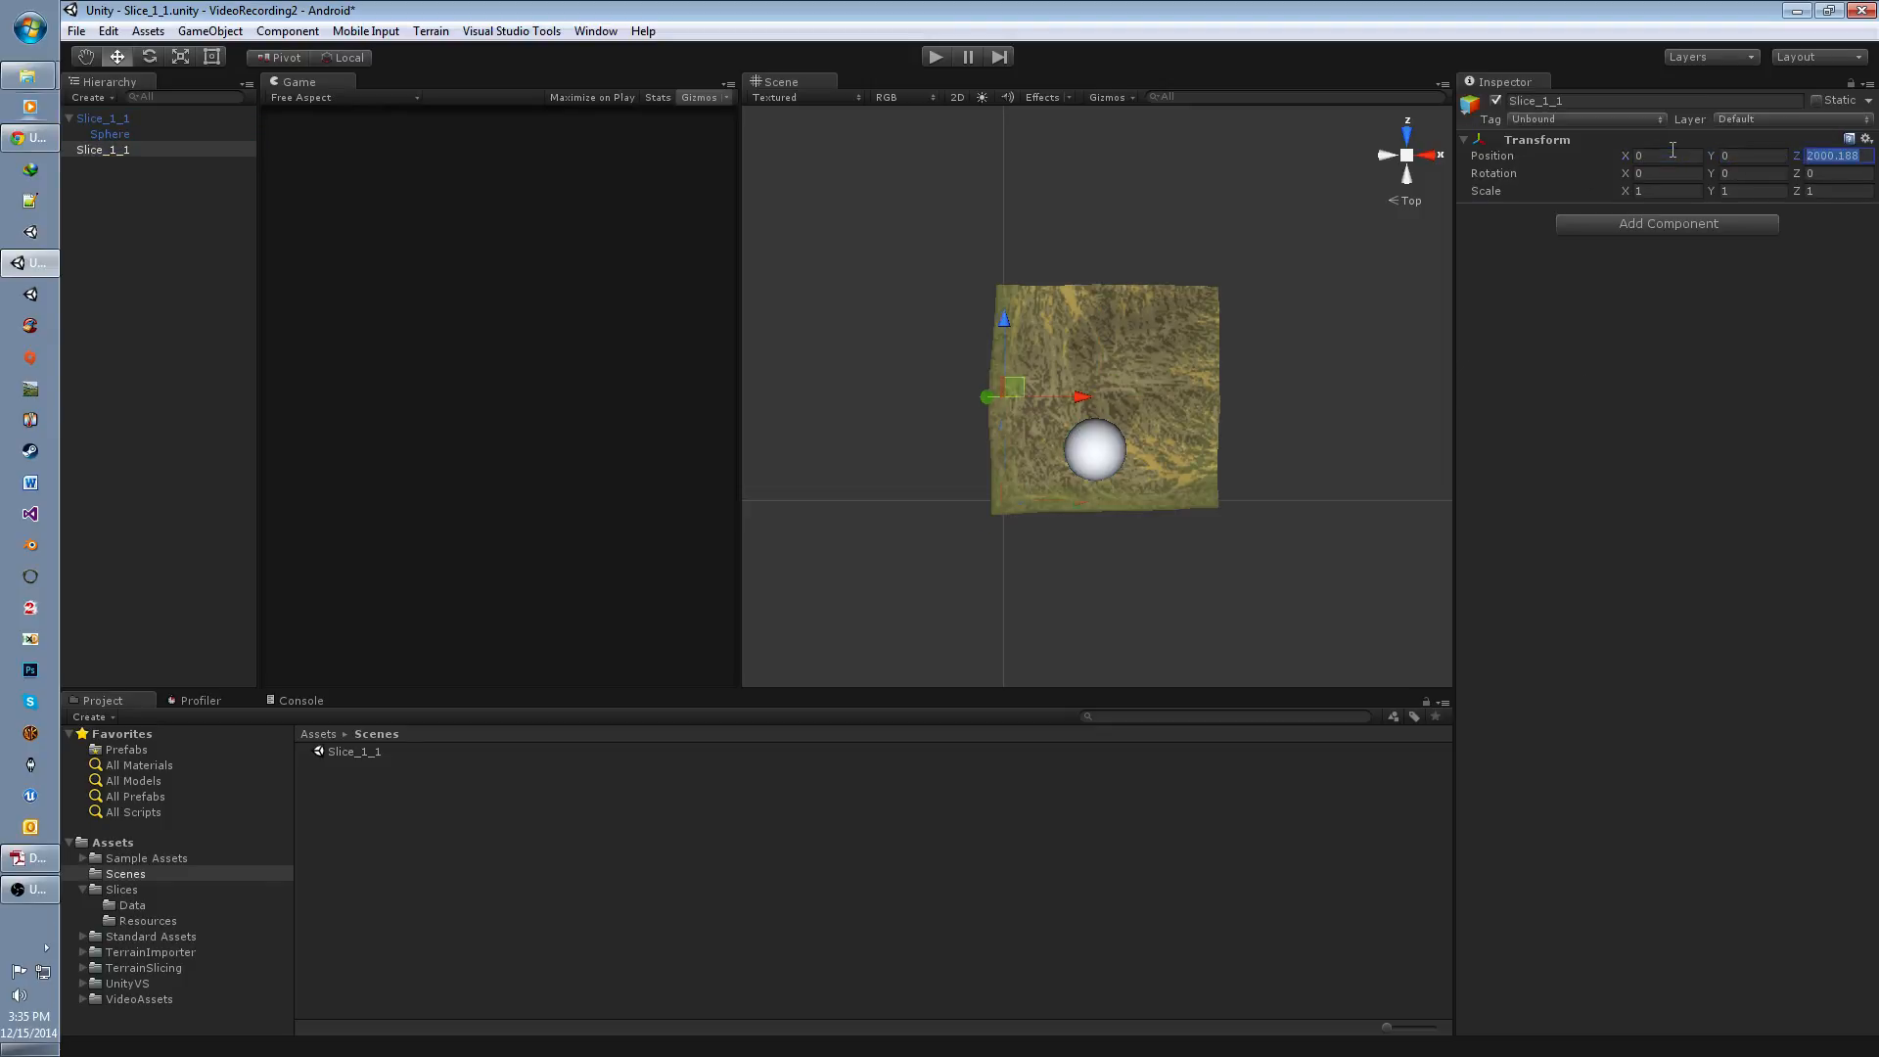
text(0)
click(156, 222)
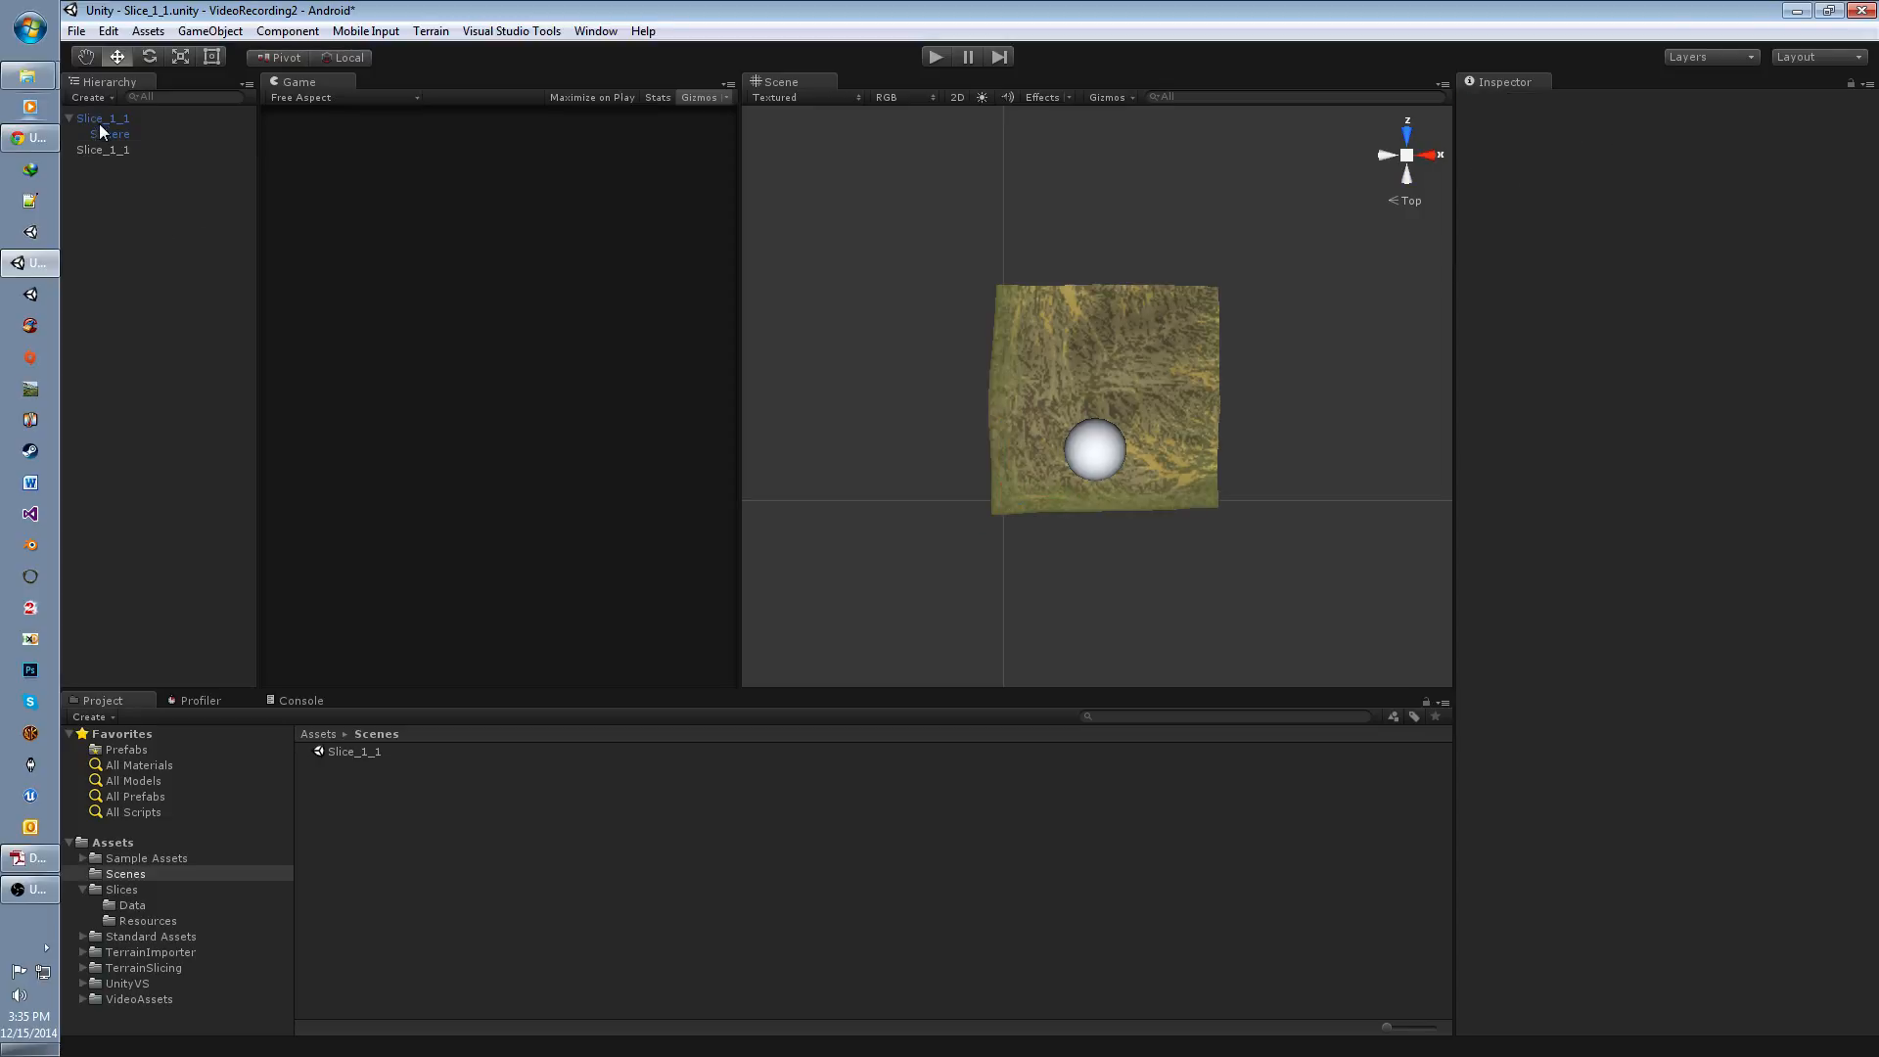
Step: Make the Slice_1_1 terrain a child of the empty Slice_1_1 object and deactivate the terrain
drag(103, 121, 108, 152)
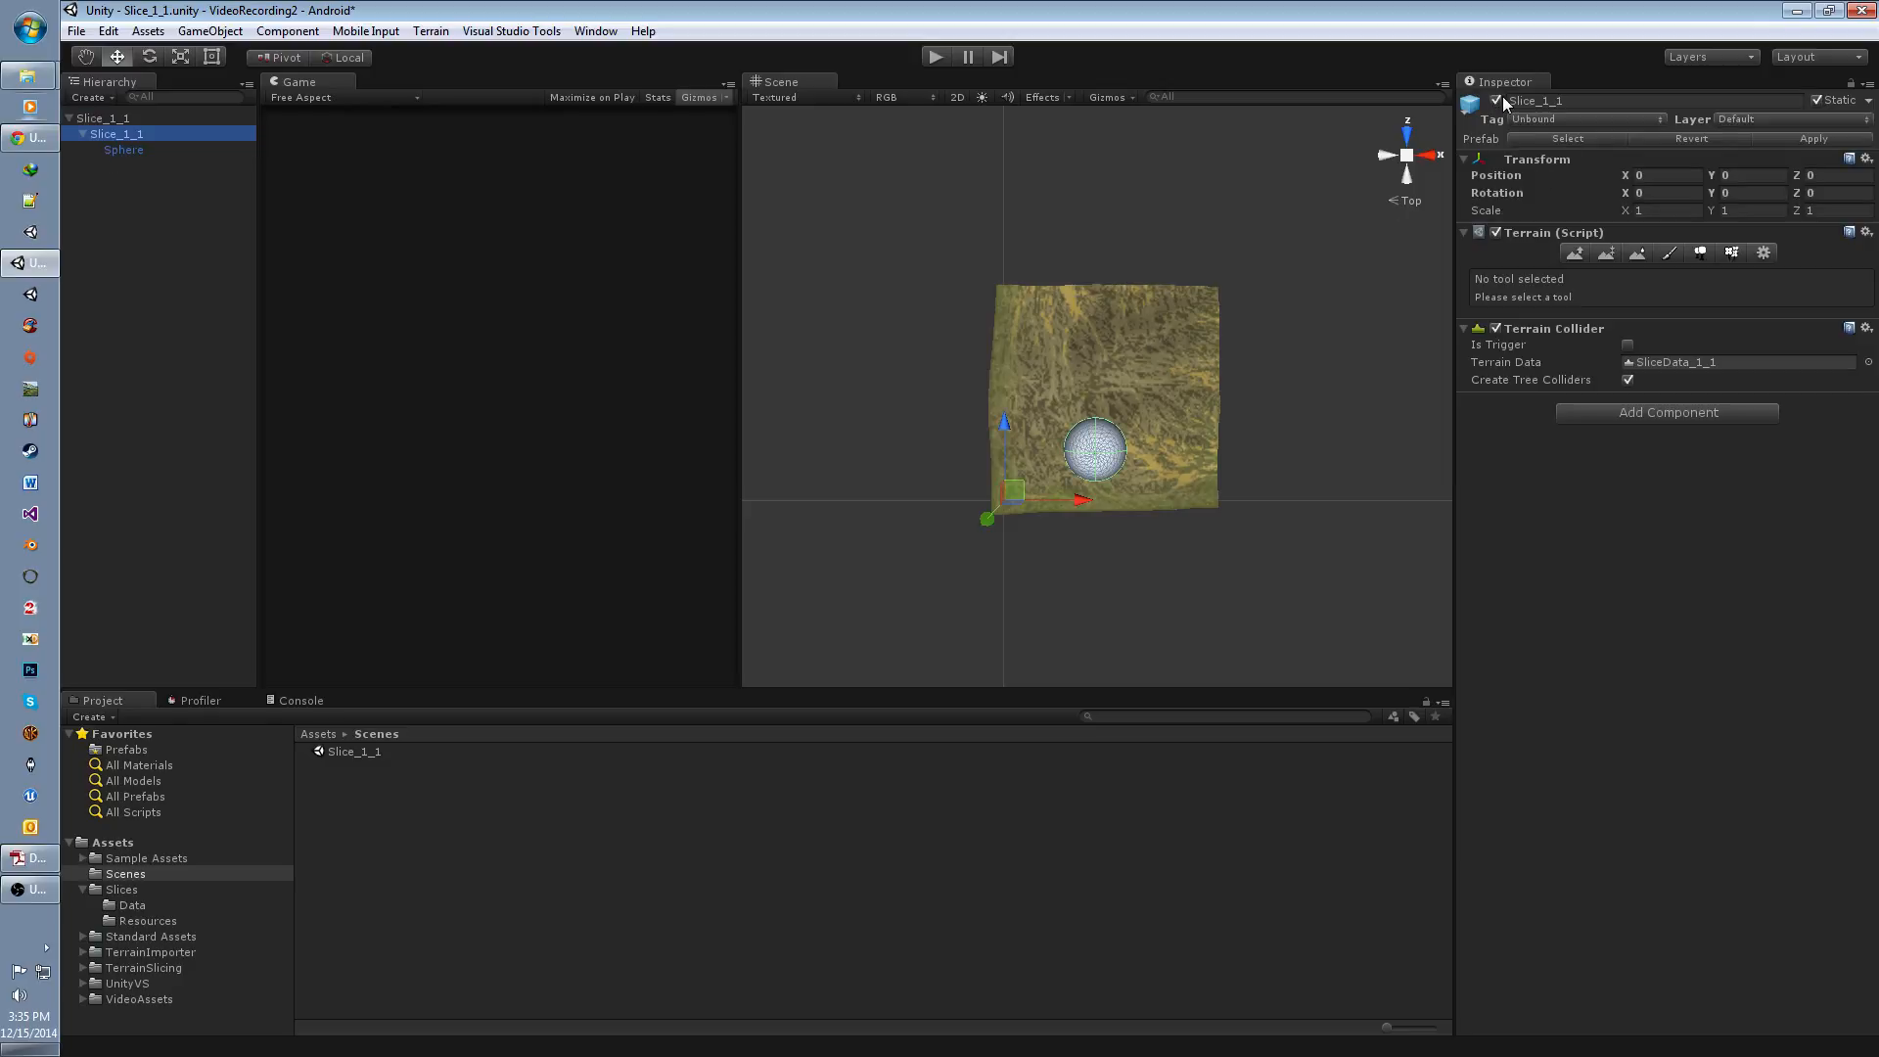
click(1496, 100)
click(124, 185)
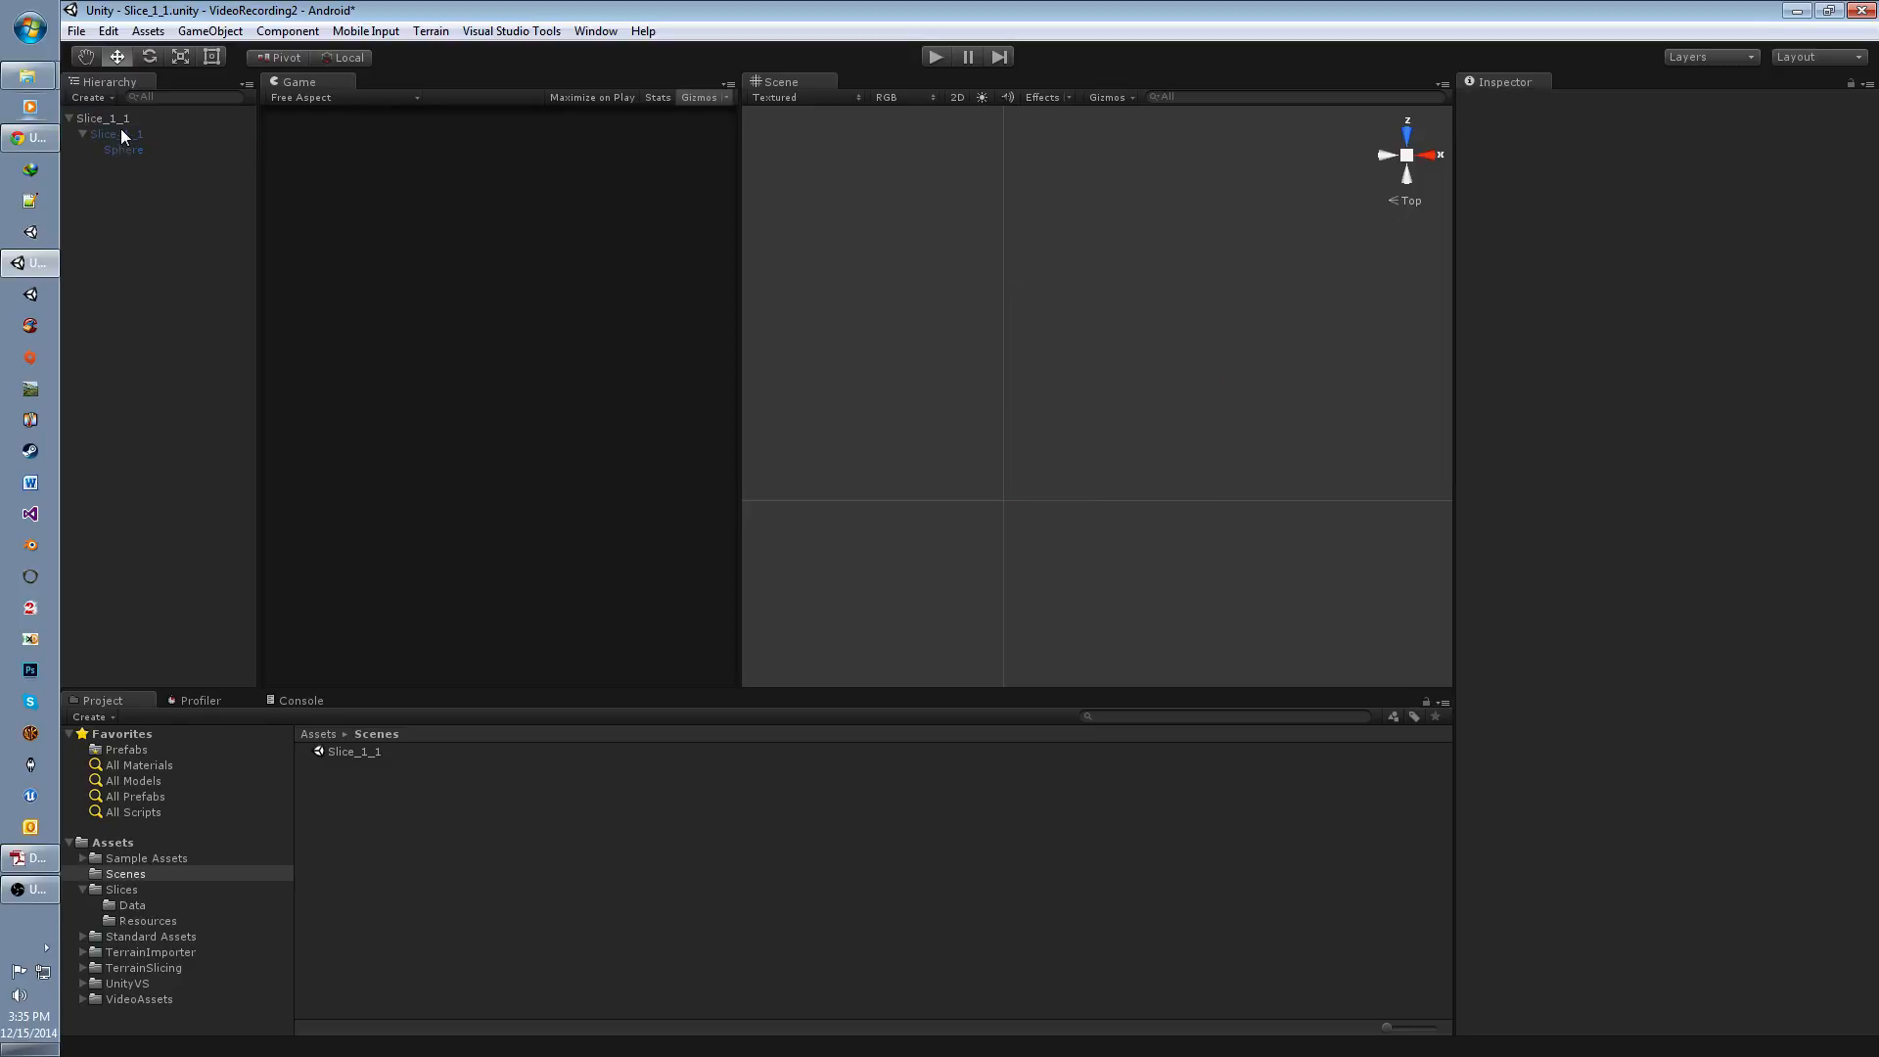
click(131, 133)
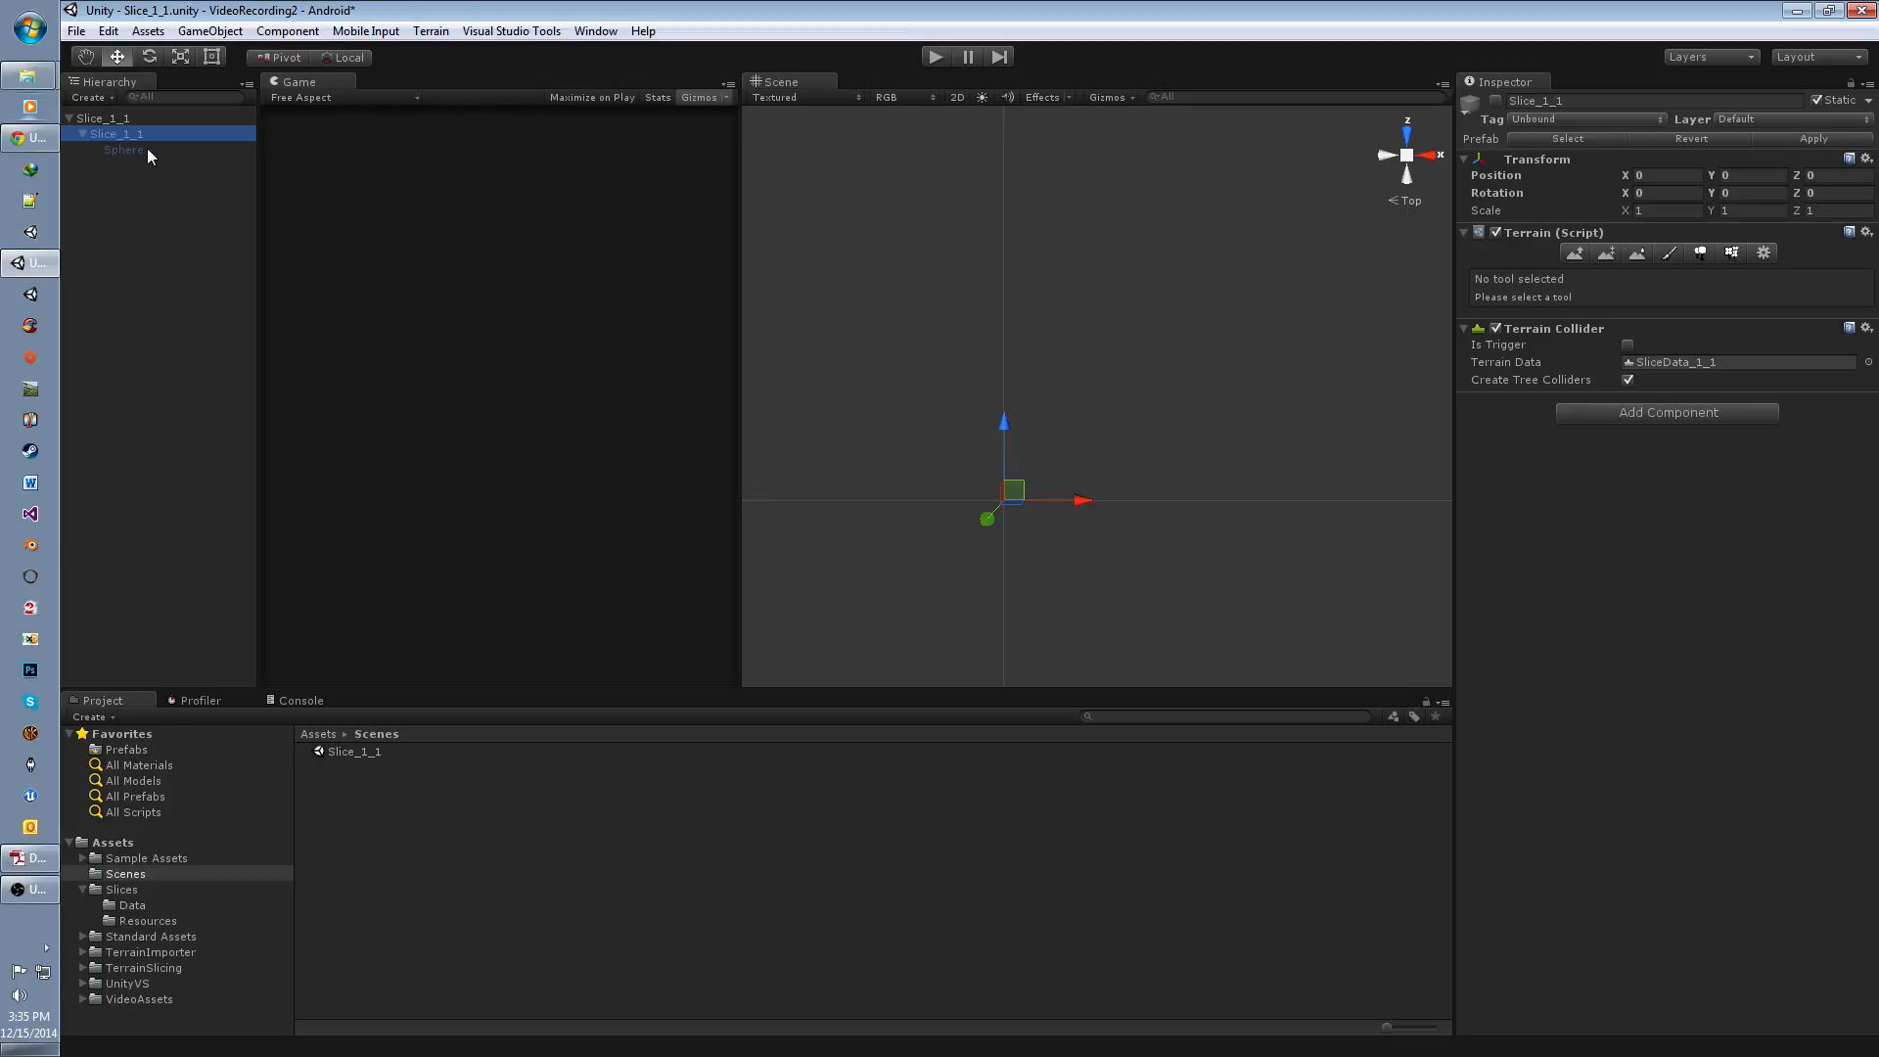
Step: Create an empty child object named DeactivatedNode under the root Slice_1_1 object and deactivate it
click(111, 119)
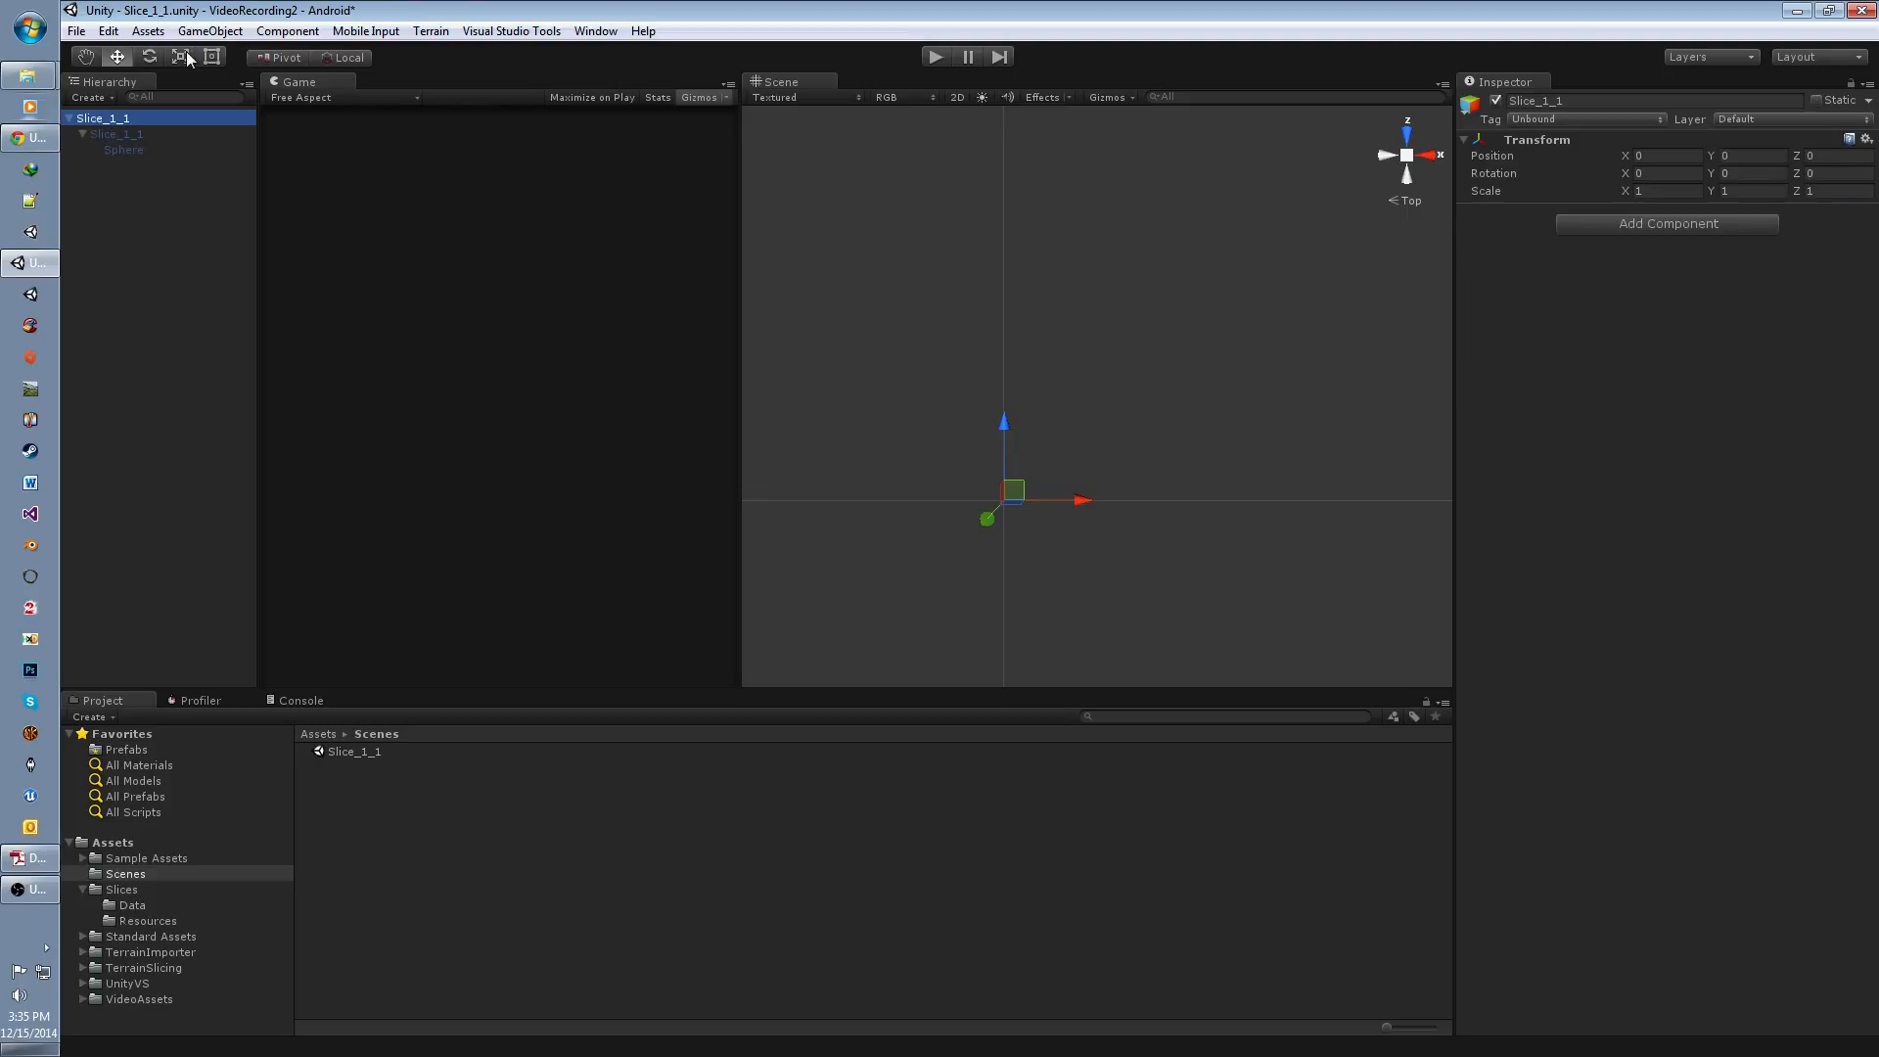
click(206, 33)
click(247, 75)
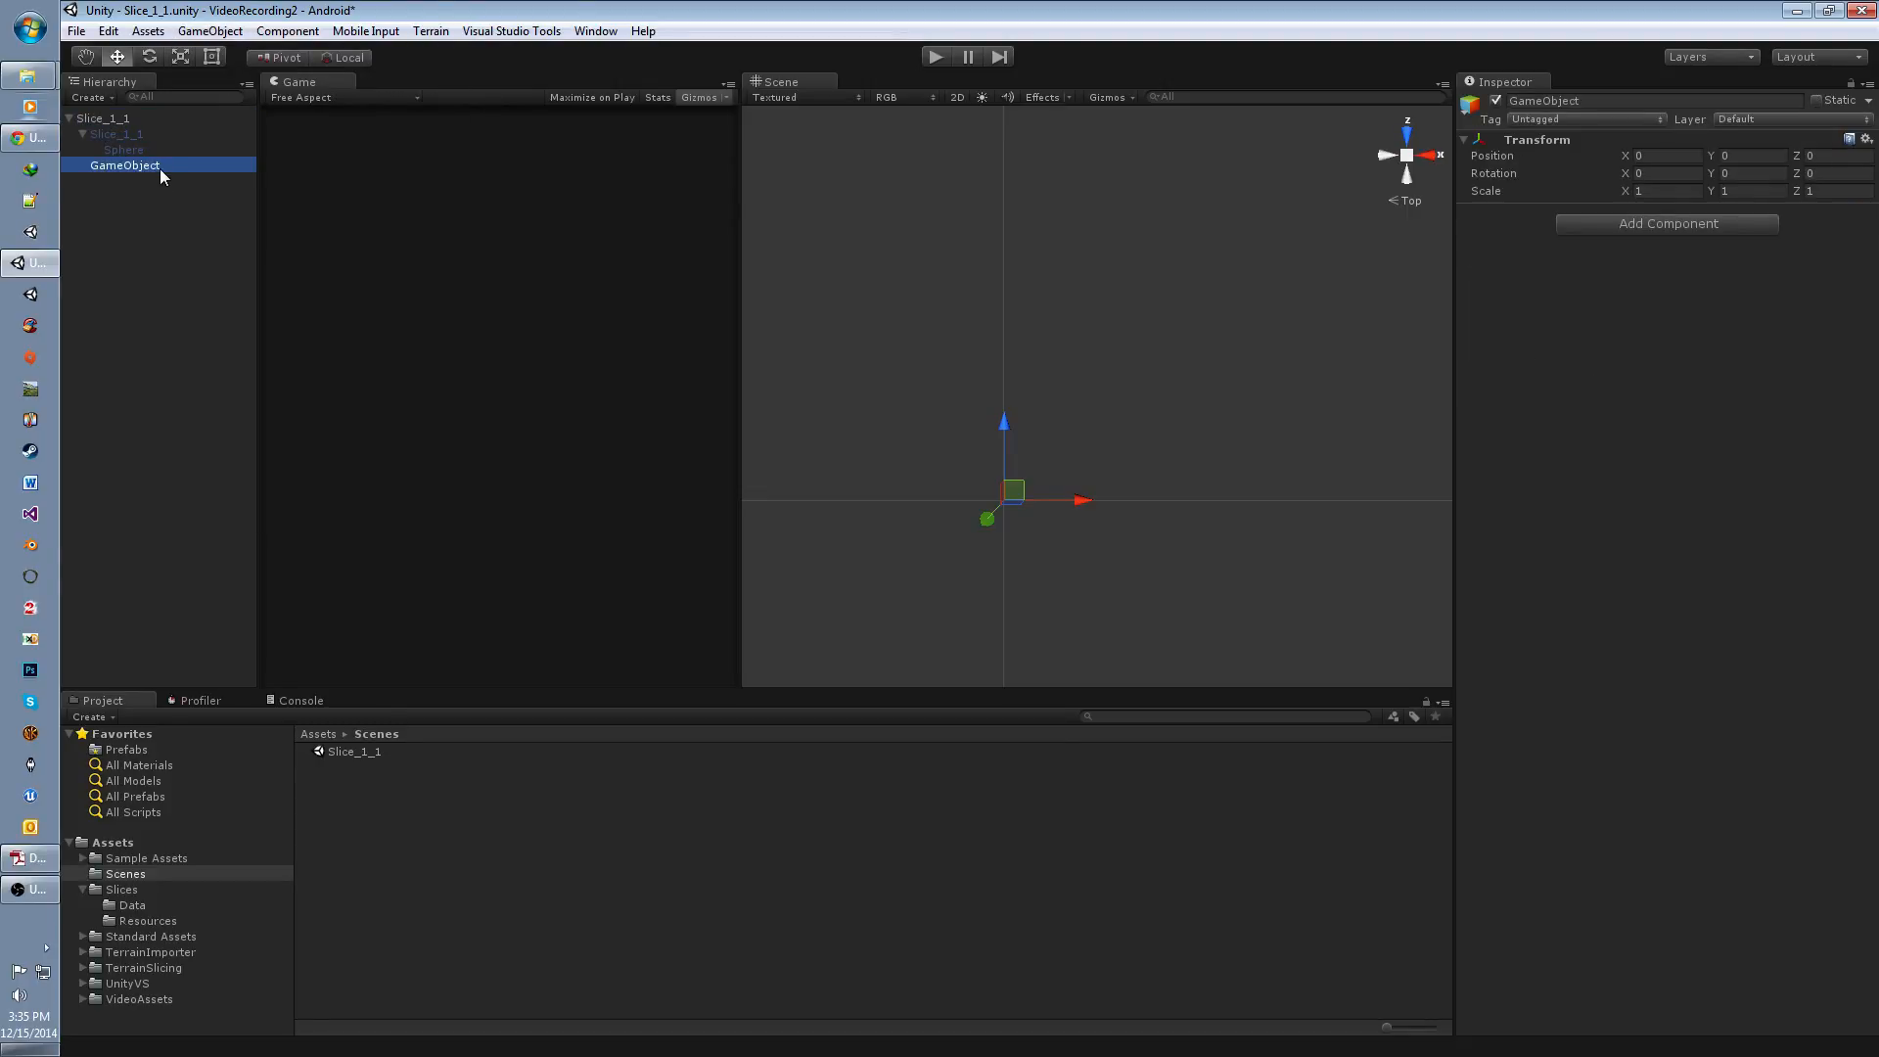
click(161, 166)
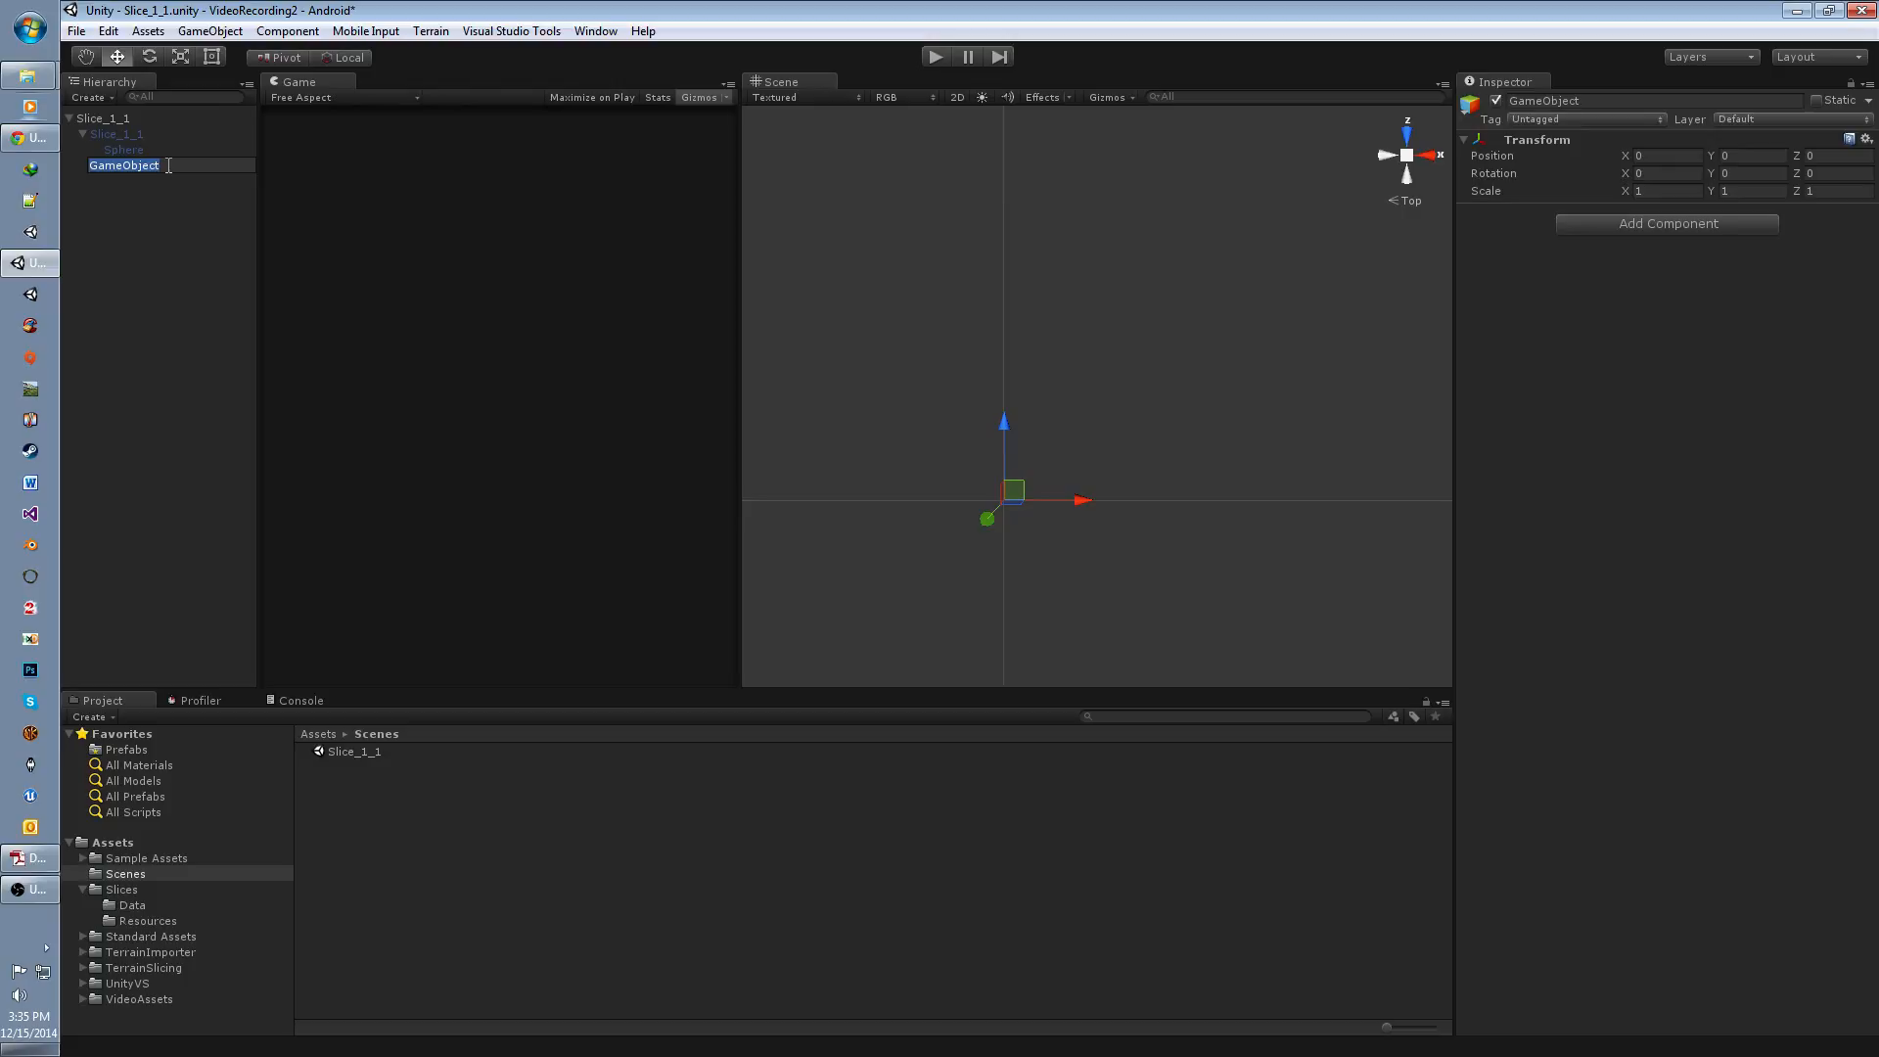
text(DeactivatedNode)
key(Return)
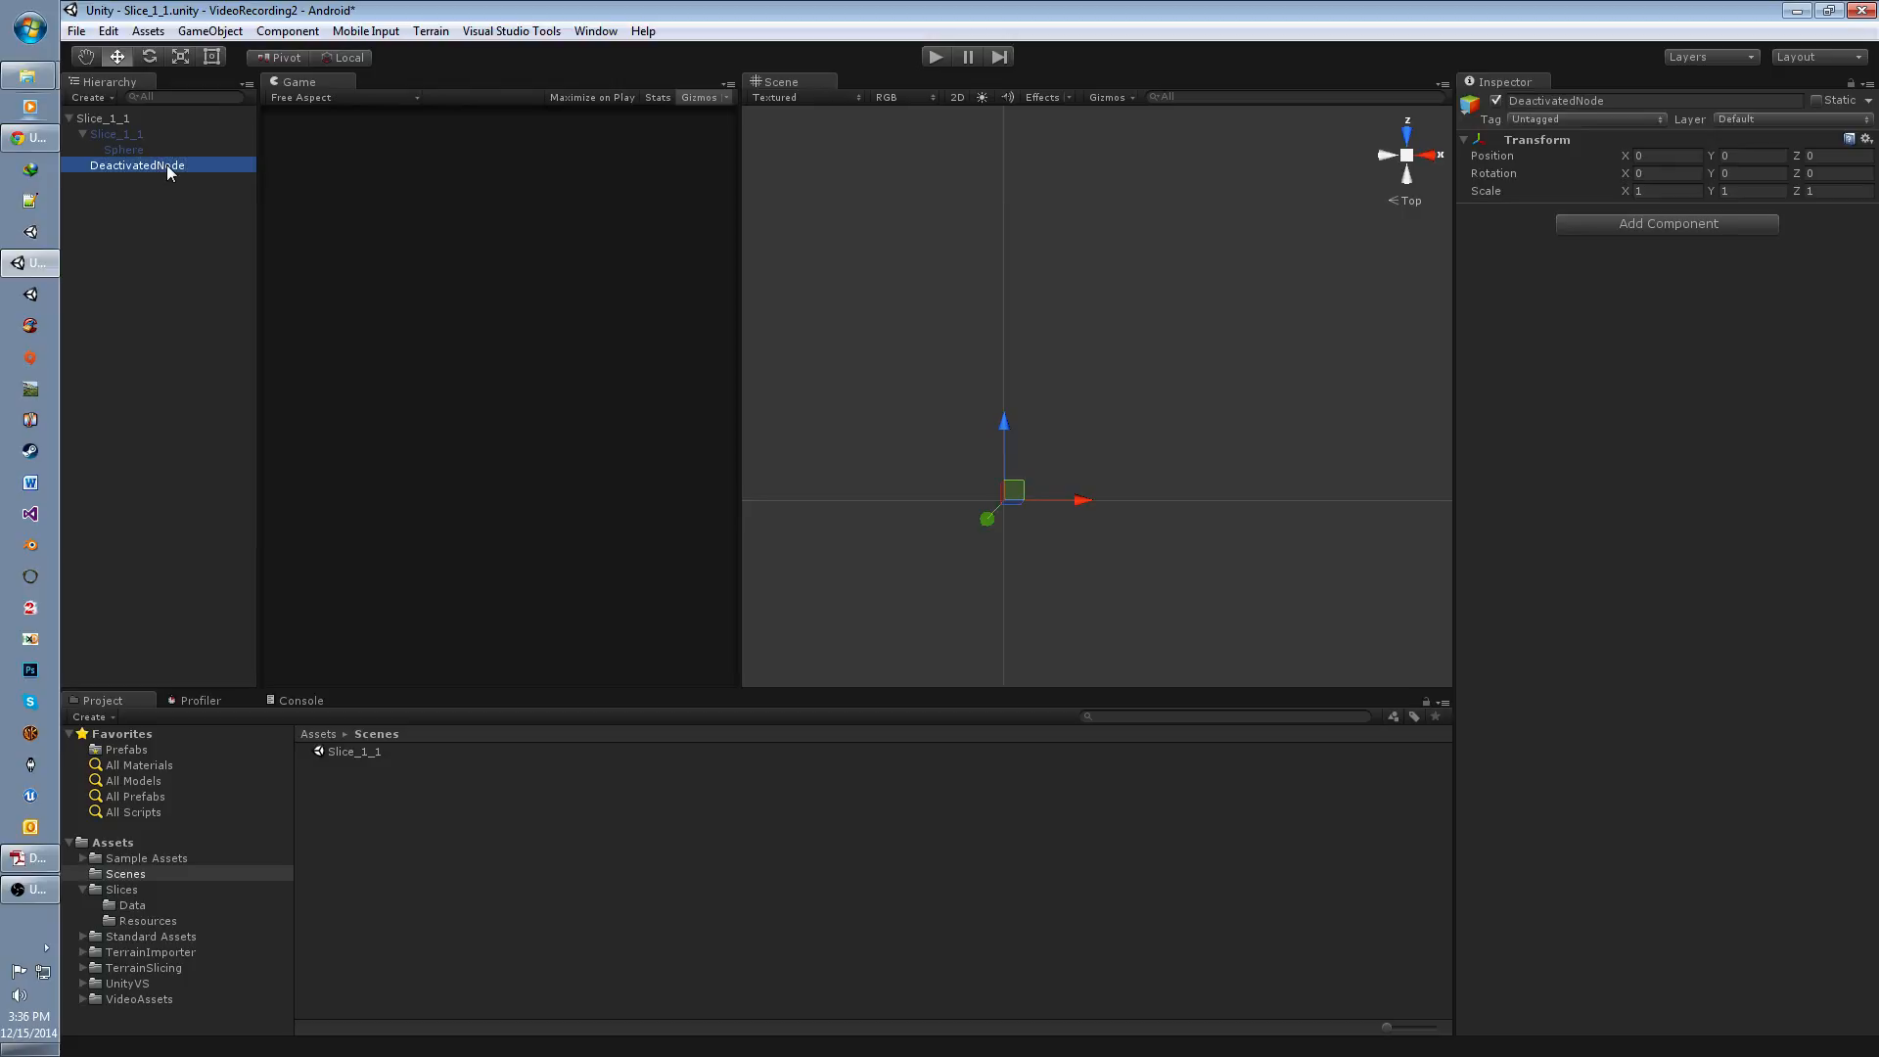
click(1495, 100)
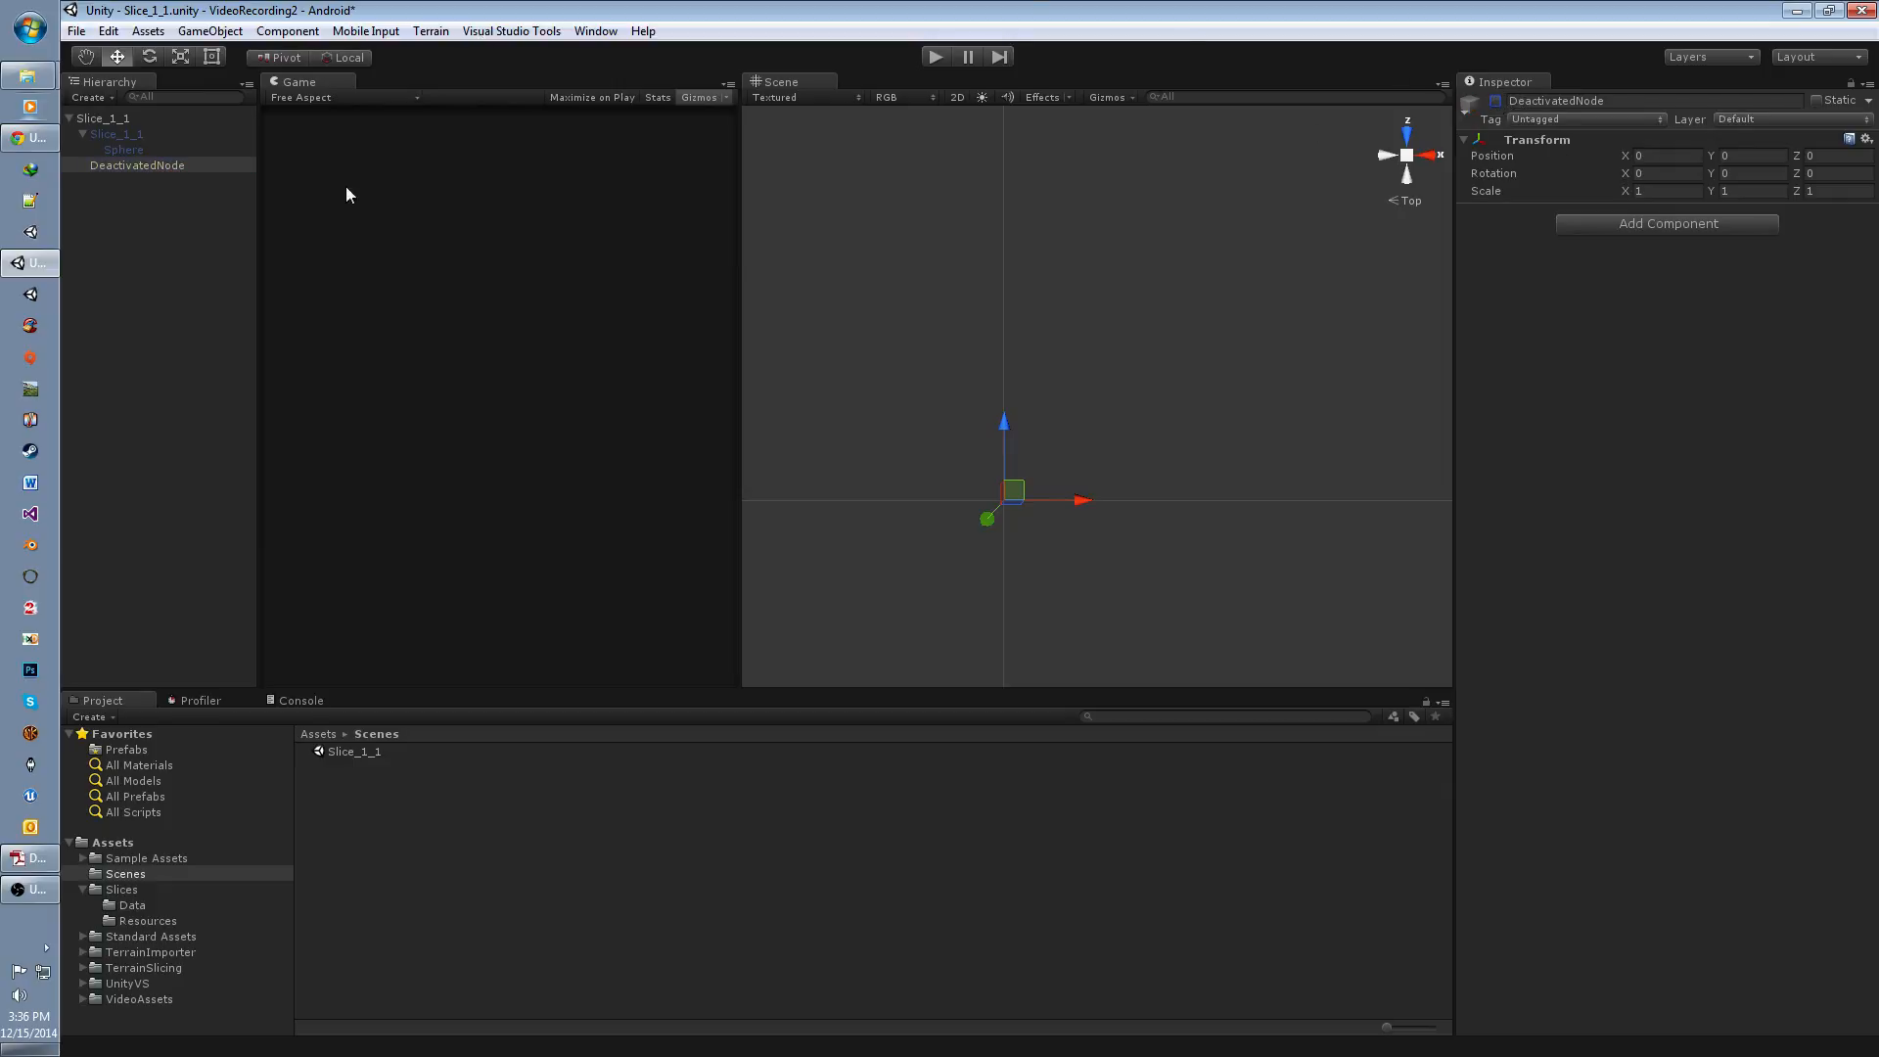
Step: Reactivate the Slice_1_1 terrain and make it a child of DeactivatedNode
click(156, 135)
click(1497, 101)
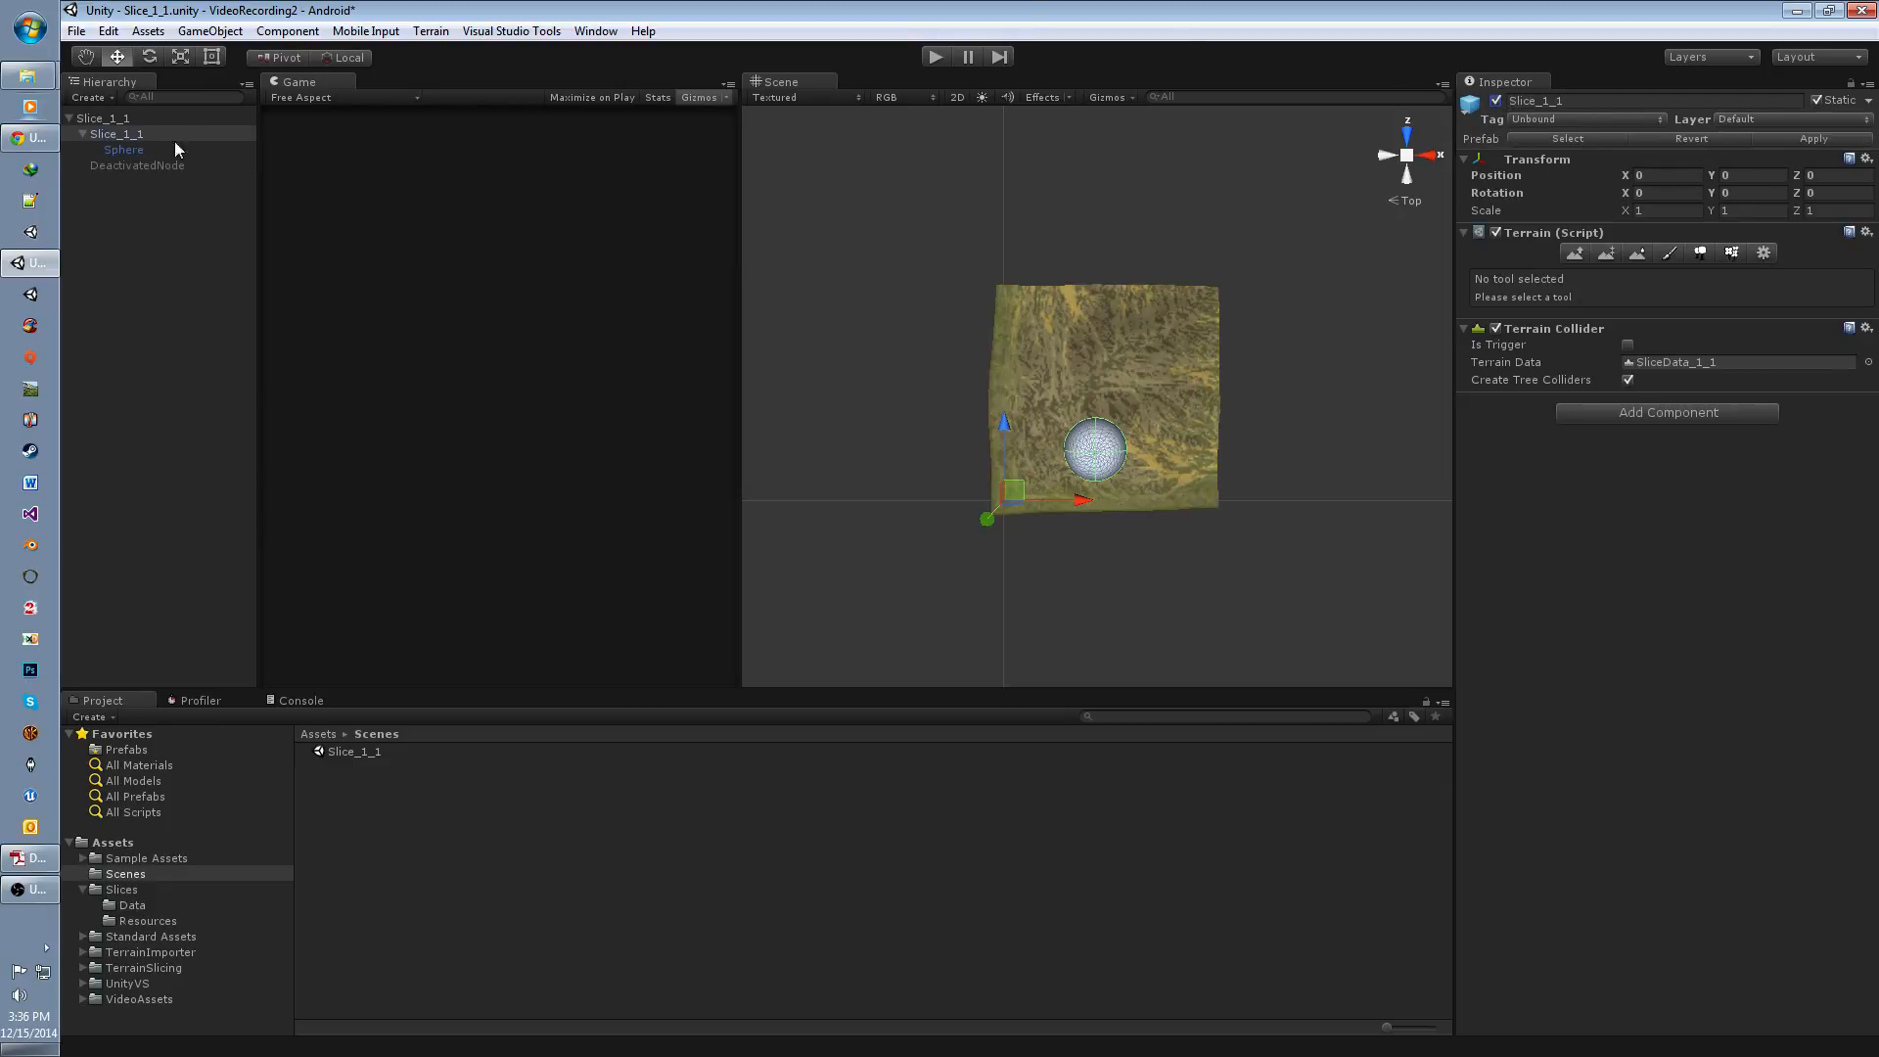
drag(135, 131, 150, 166)
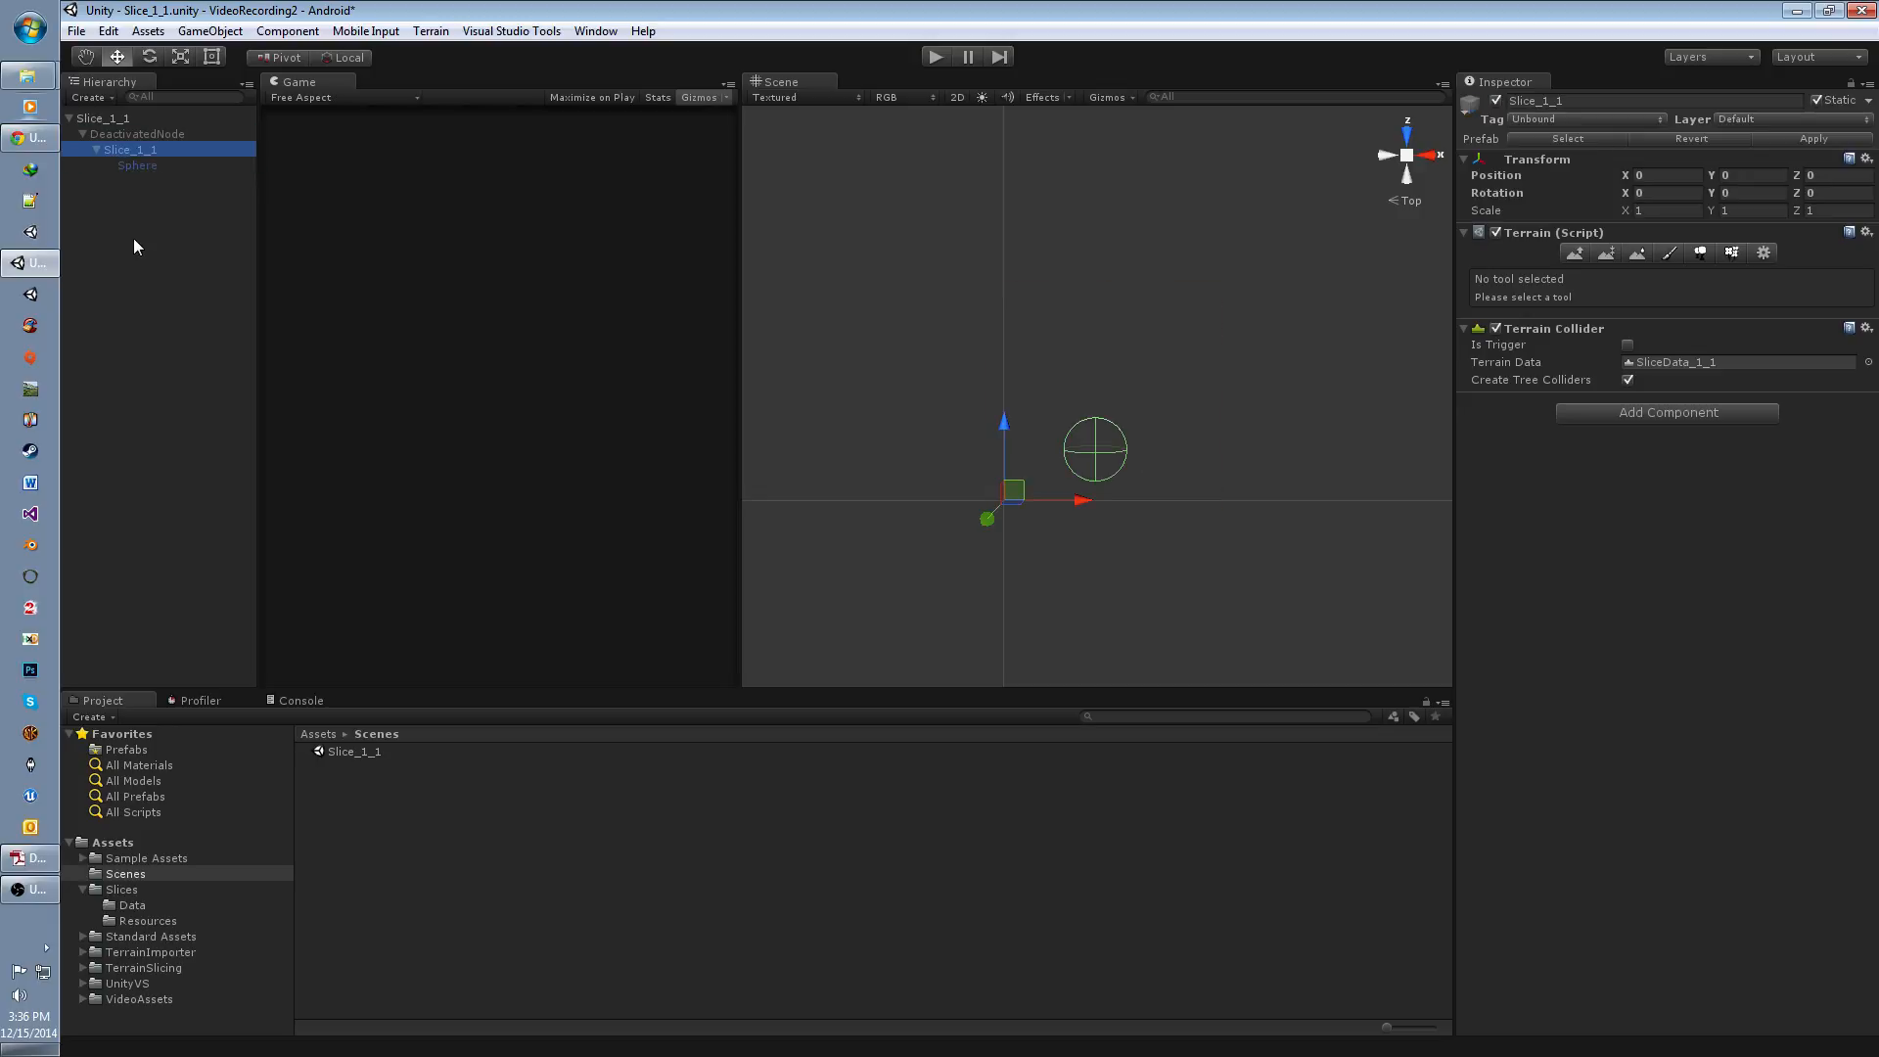
click(133, 238)
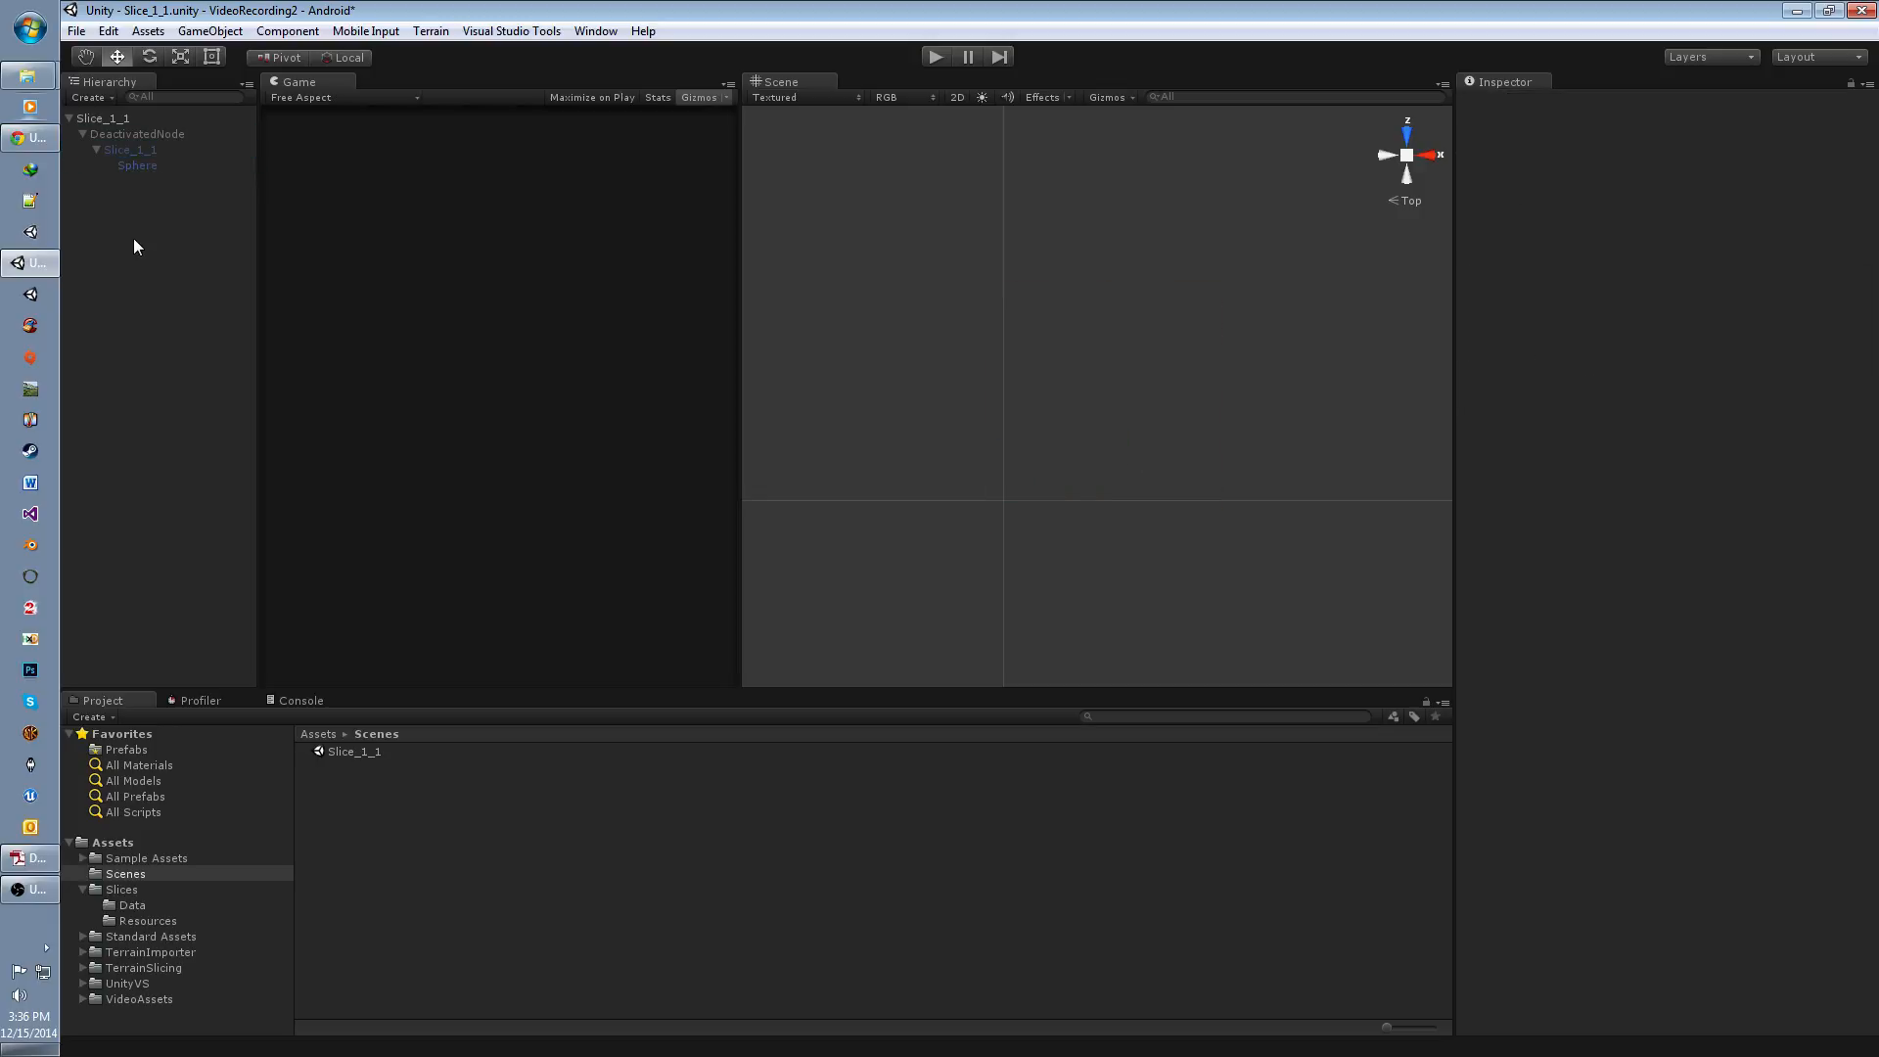
Step: Move the Sphere out of the Slice_1_1 terrain to sit directly under DeactivatedNode, accepting the loss of the prefab connection
click(145, 167)
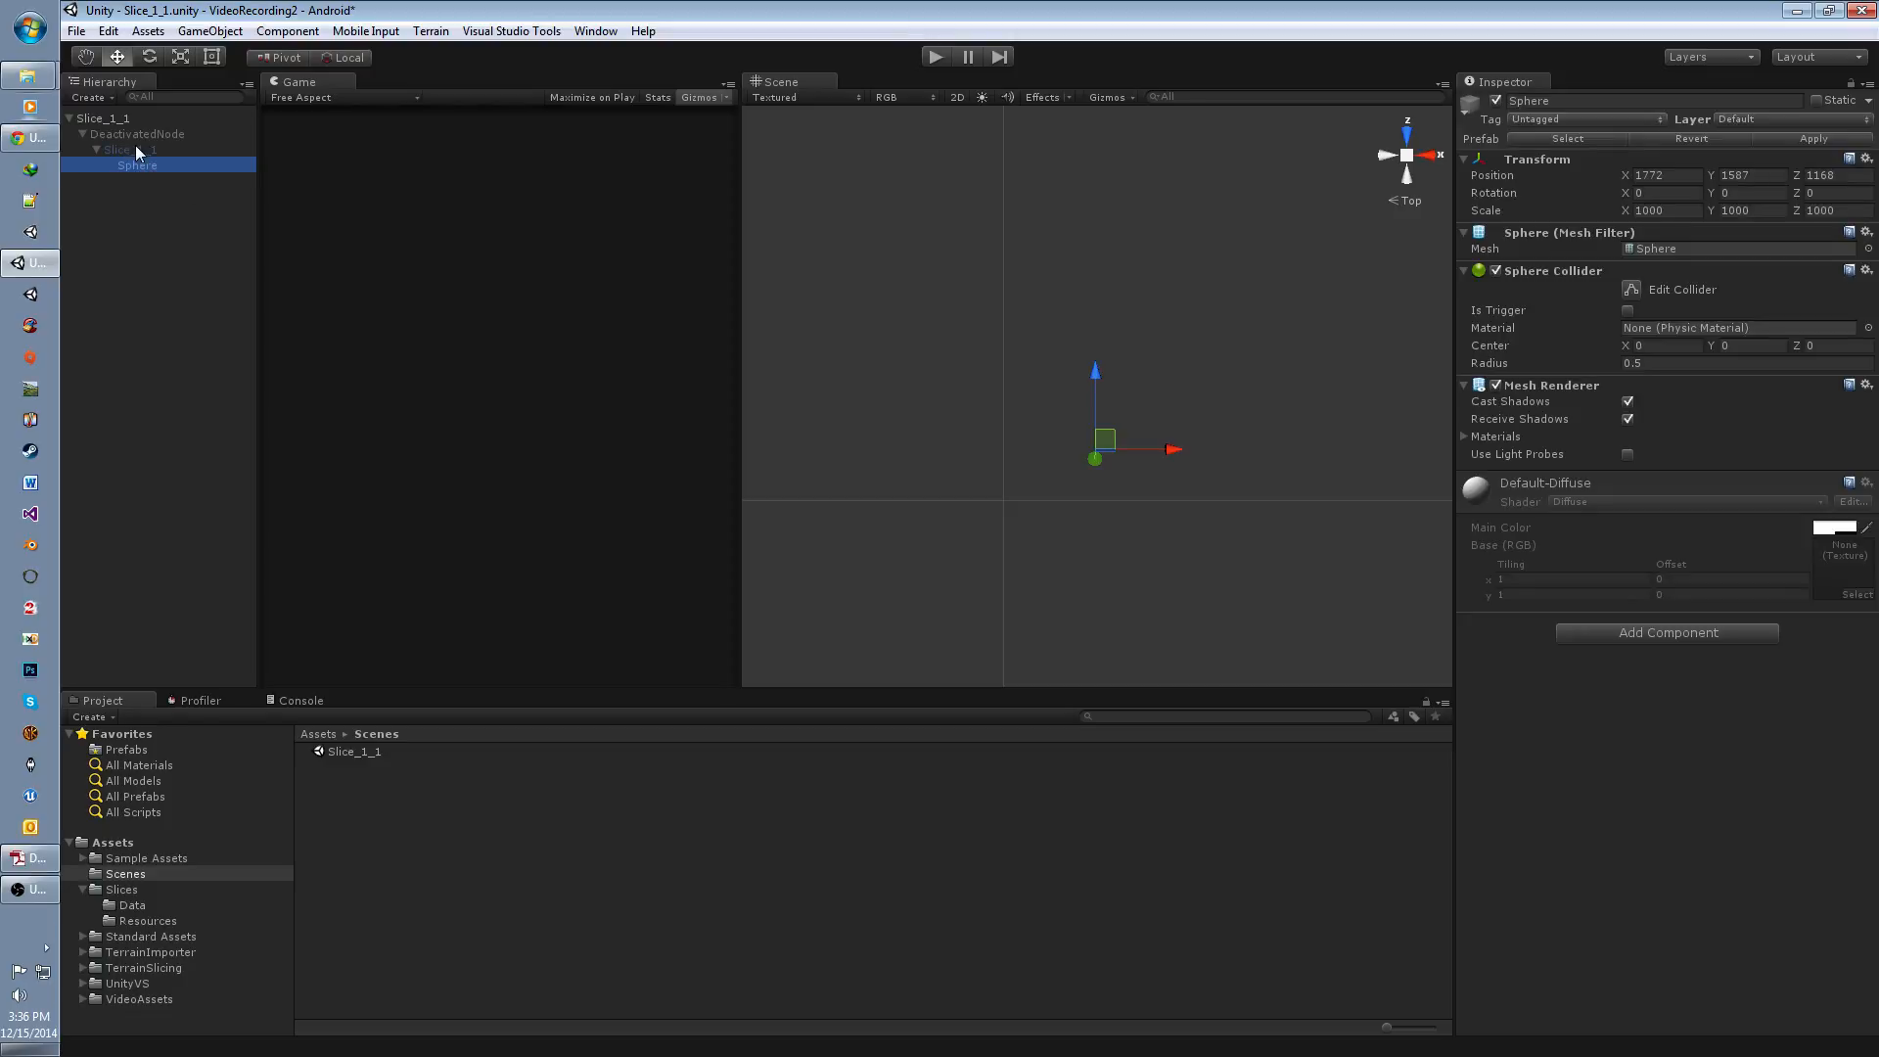
drag(143, 167, 135, 143)
click(1017, 577)
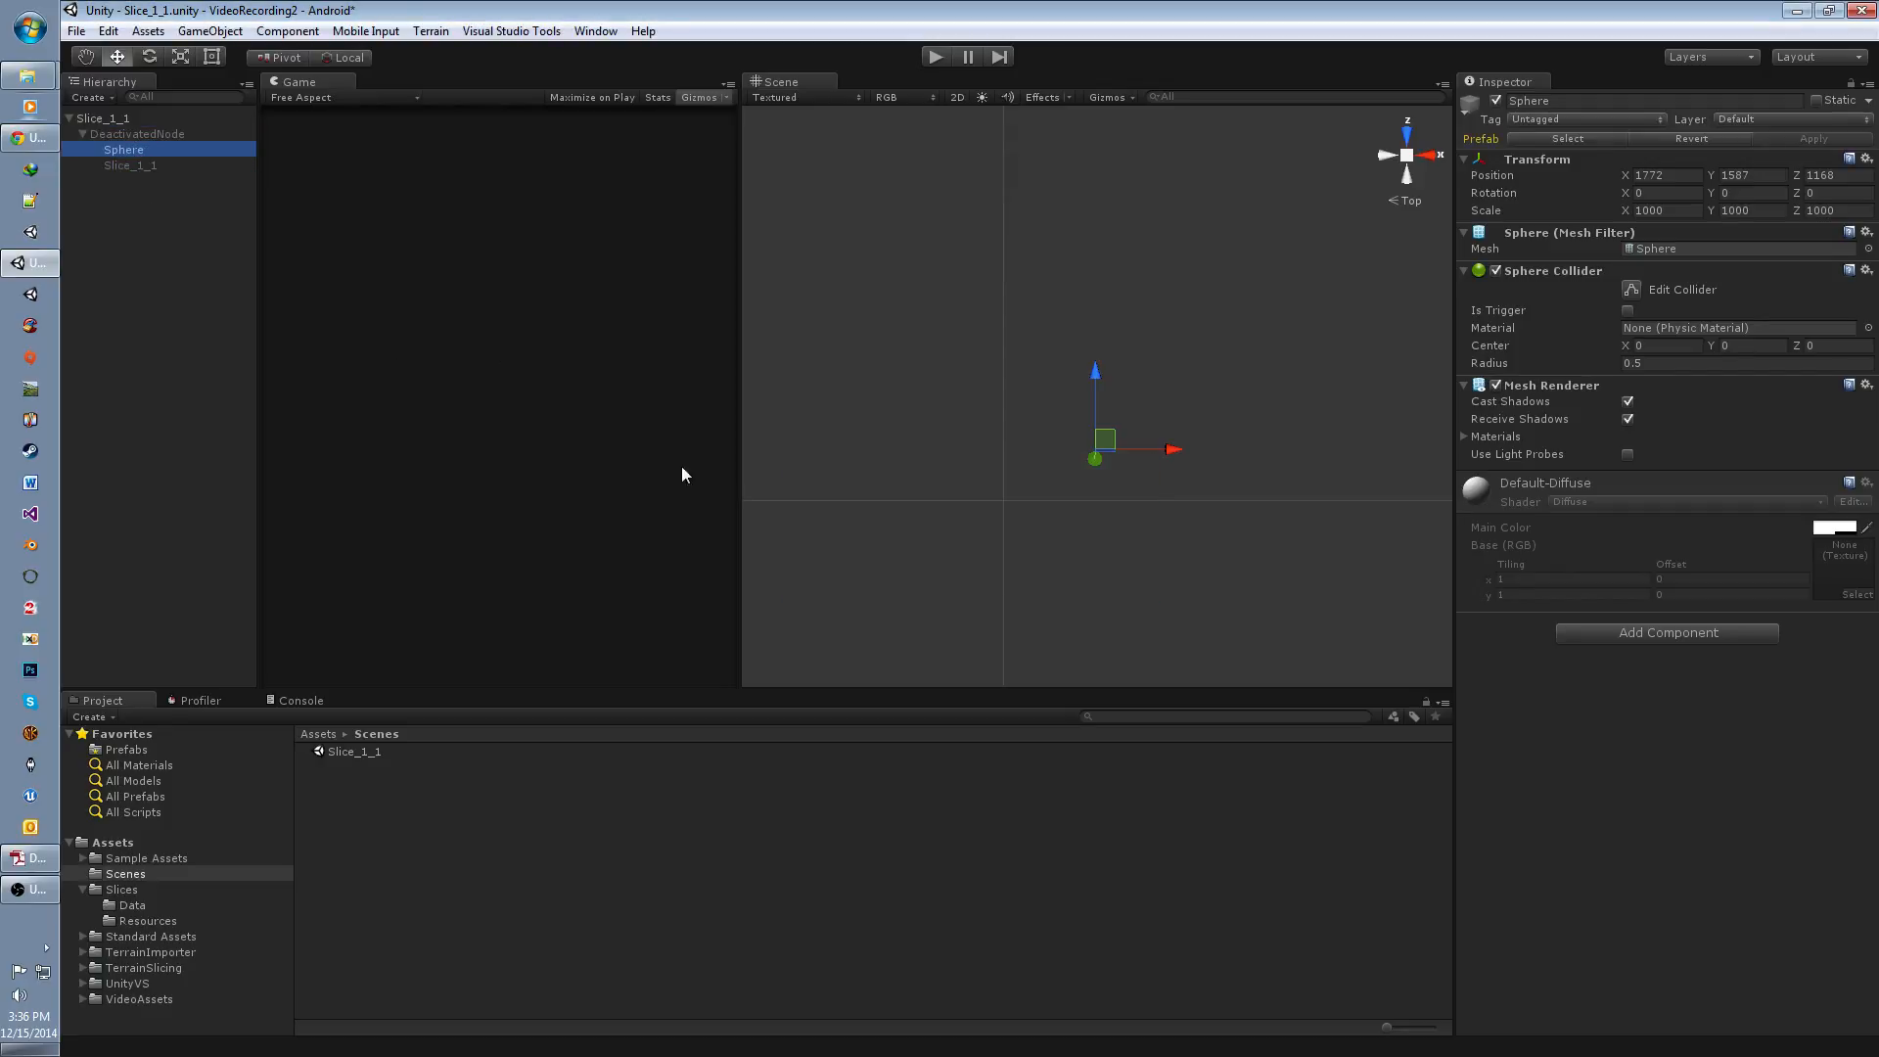
click(149, 245)
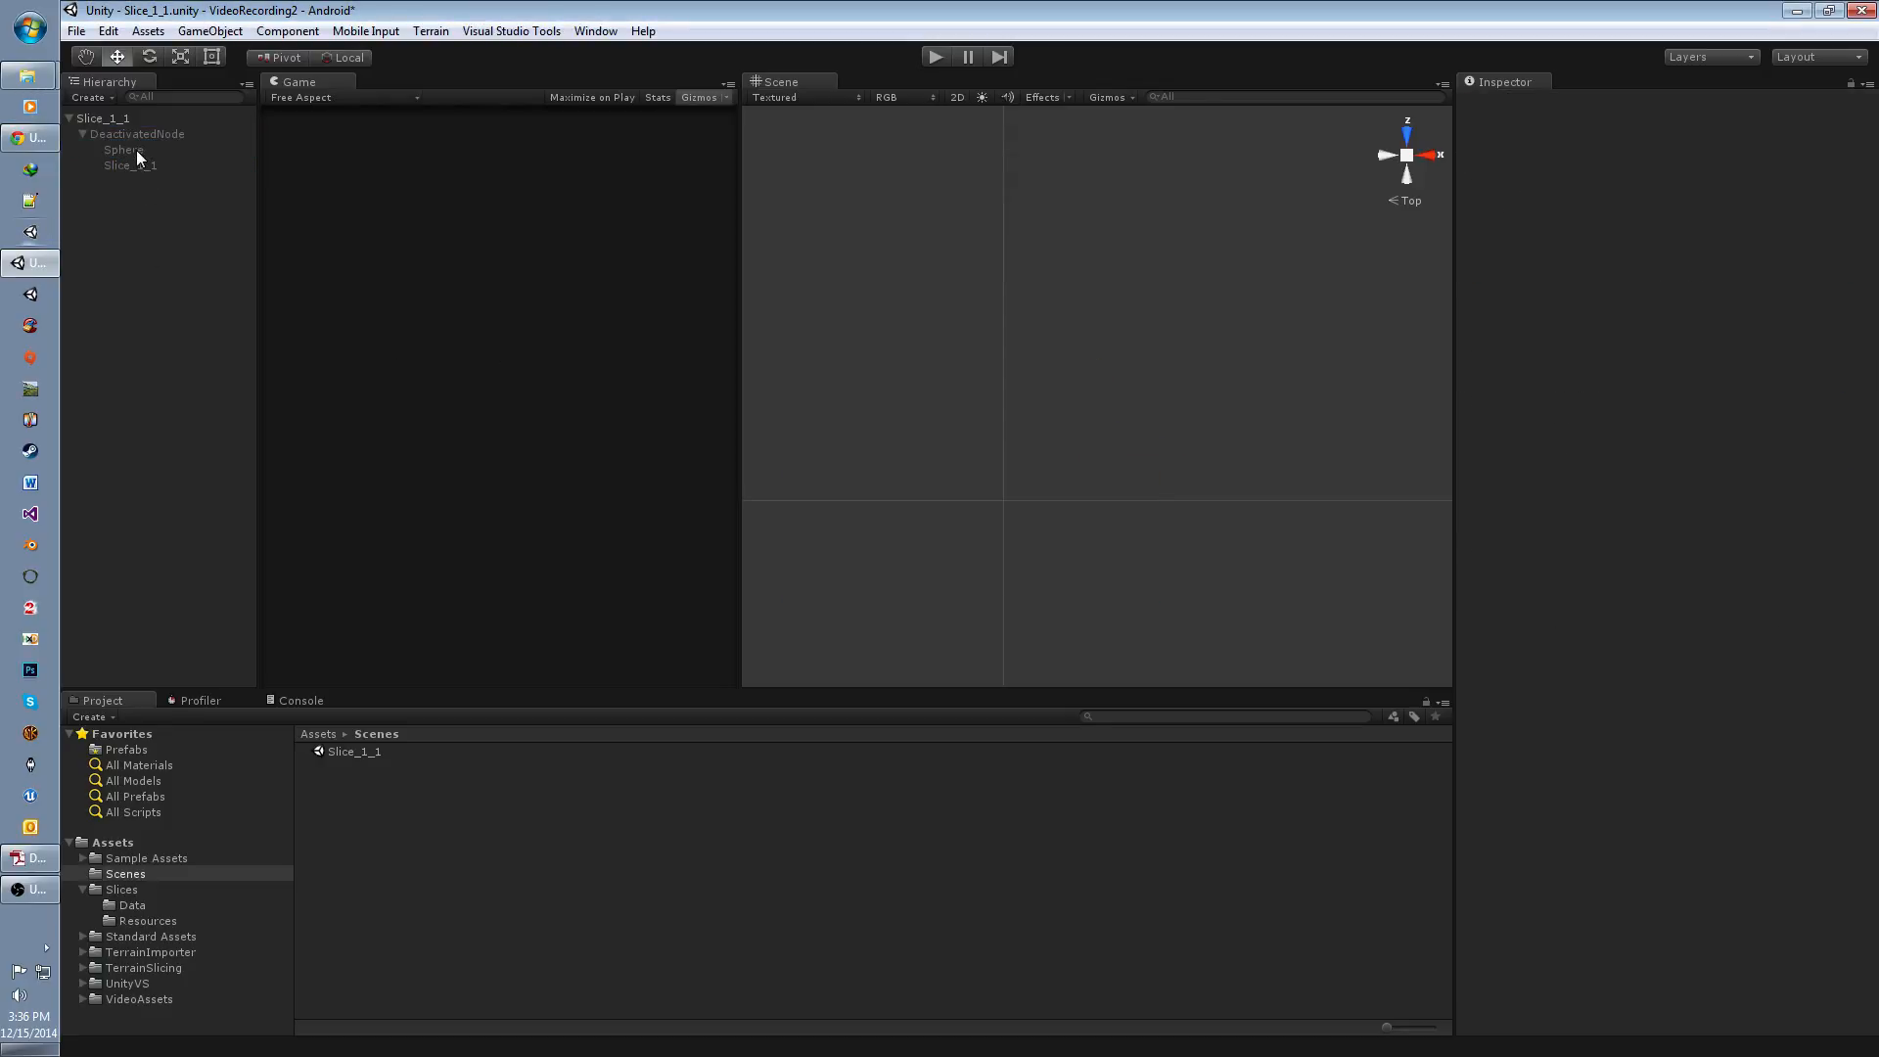
Step: Move the Sphere and the Slice_1_1 terrain directly under the root Slice_1_1 object and remove DeactivatedNode
click(135, 151)
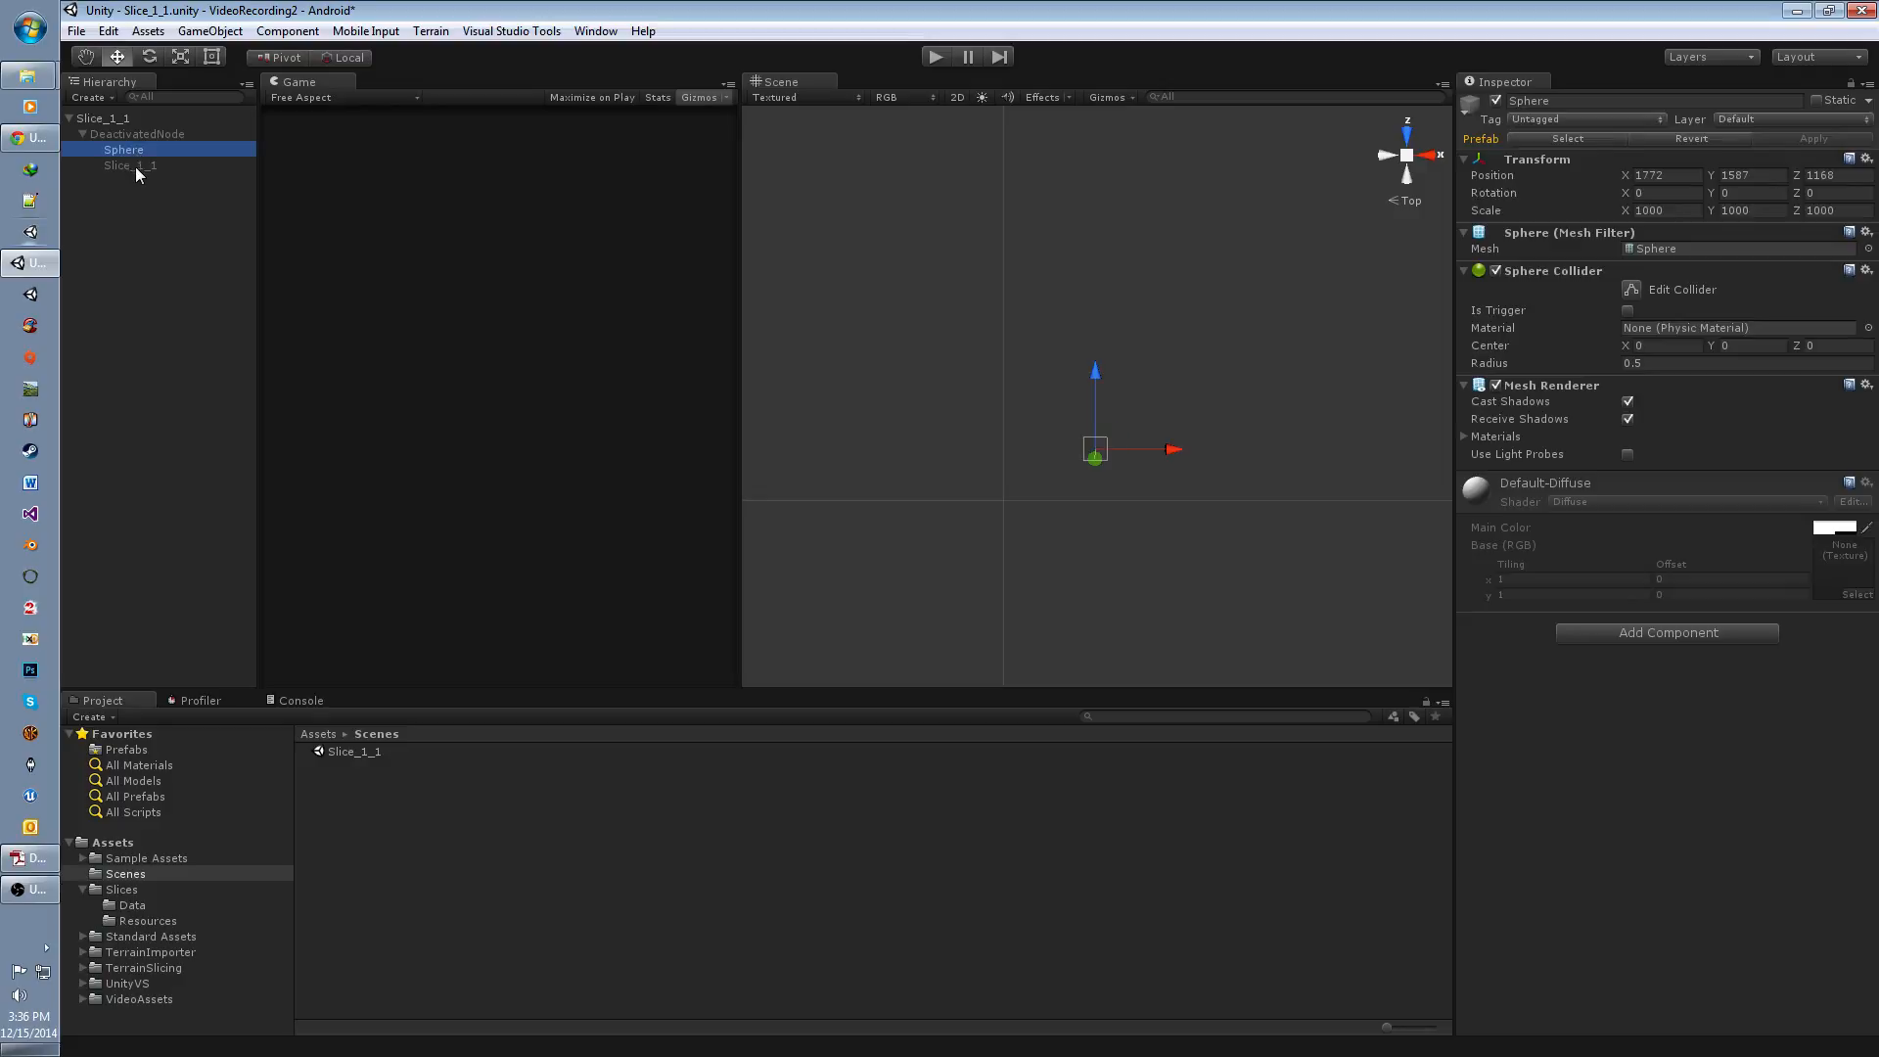
shift+click(135, 166)
drag(135, 164, 105, 123)
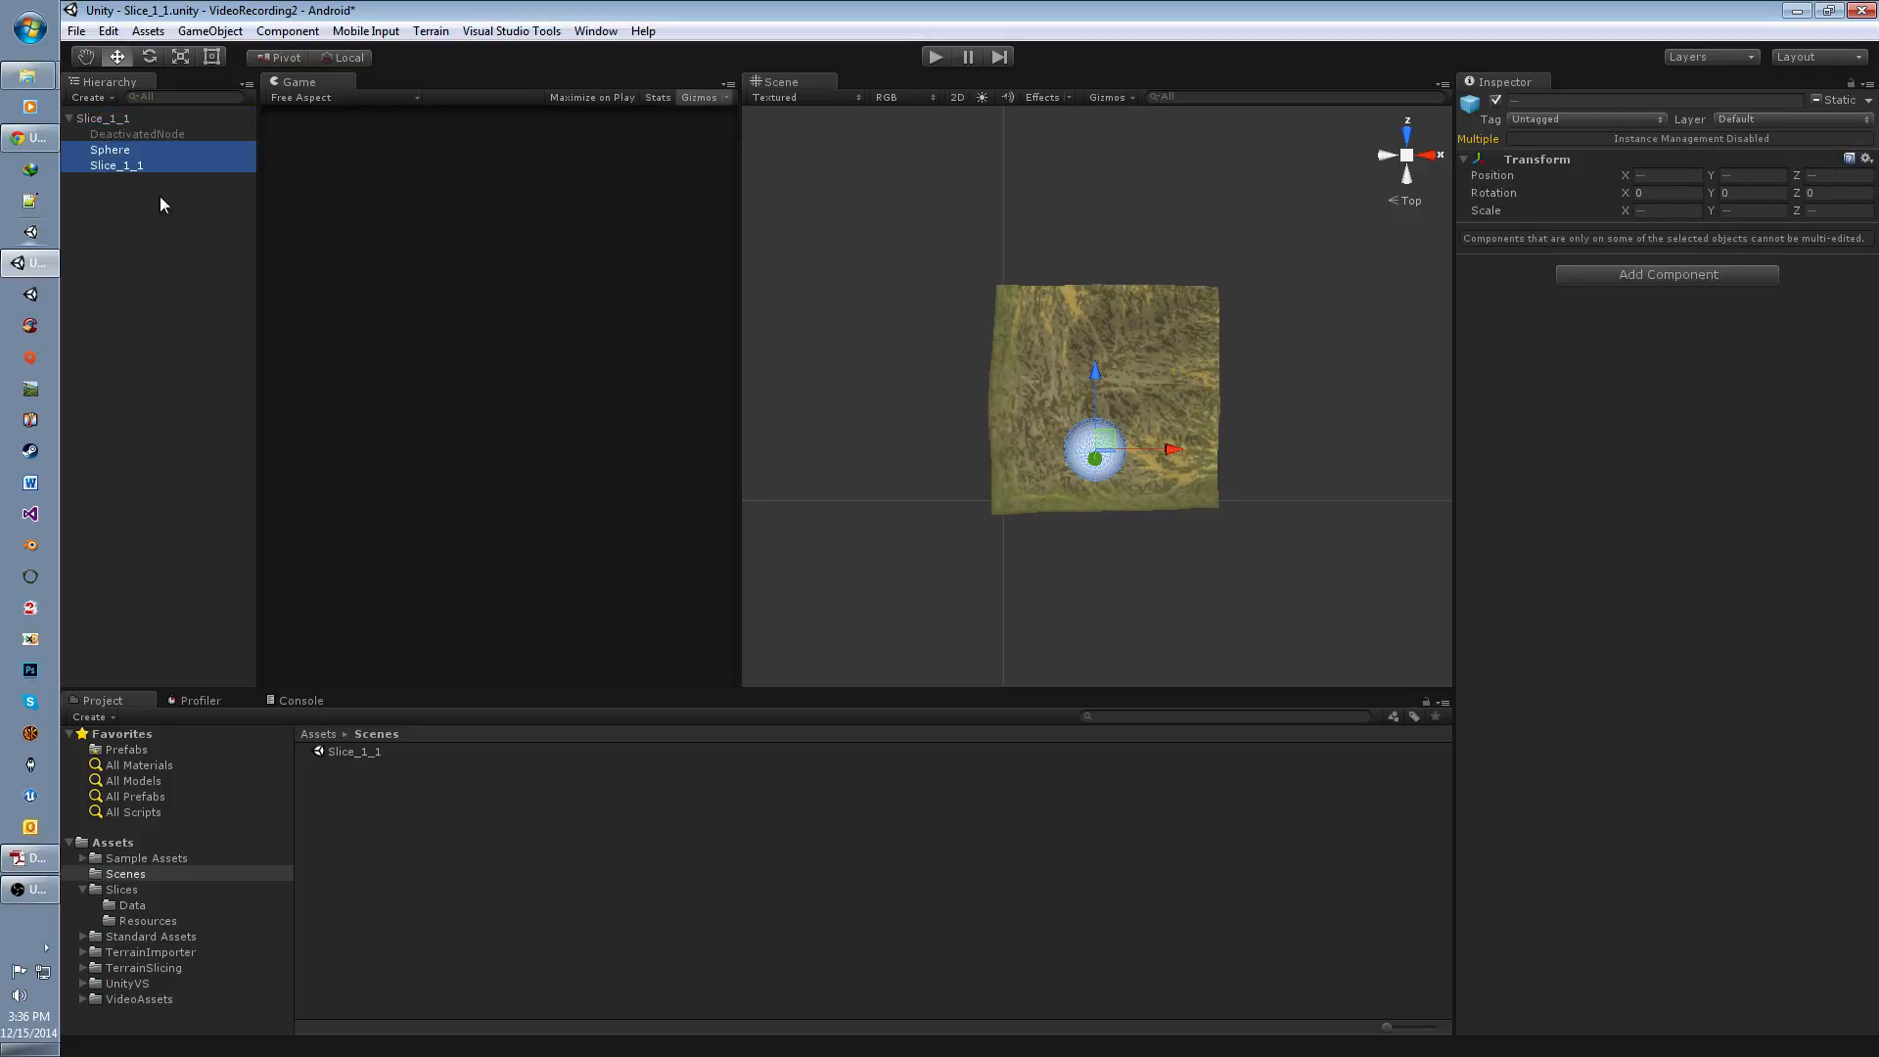
Step: Add an empty child object to the root Slice_1_1 object and nest the Sphere and the Slice_1_1 terrain under it
click(104, 118)
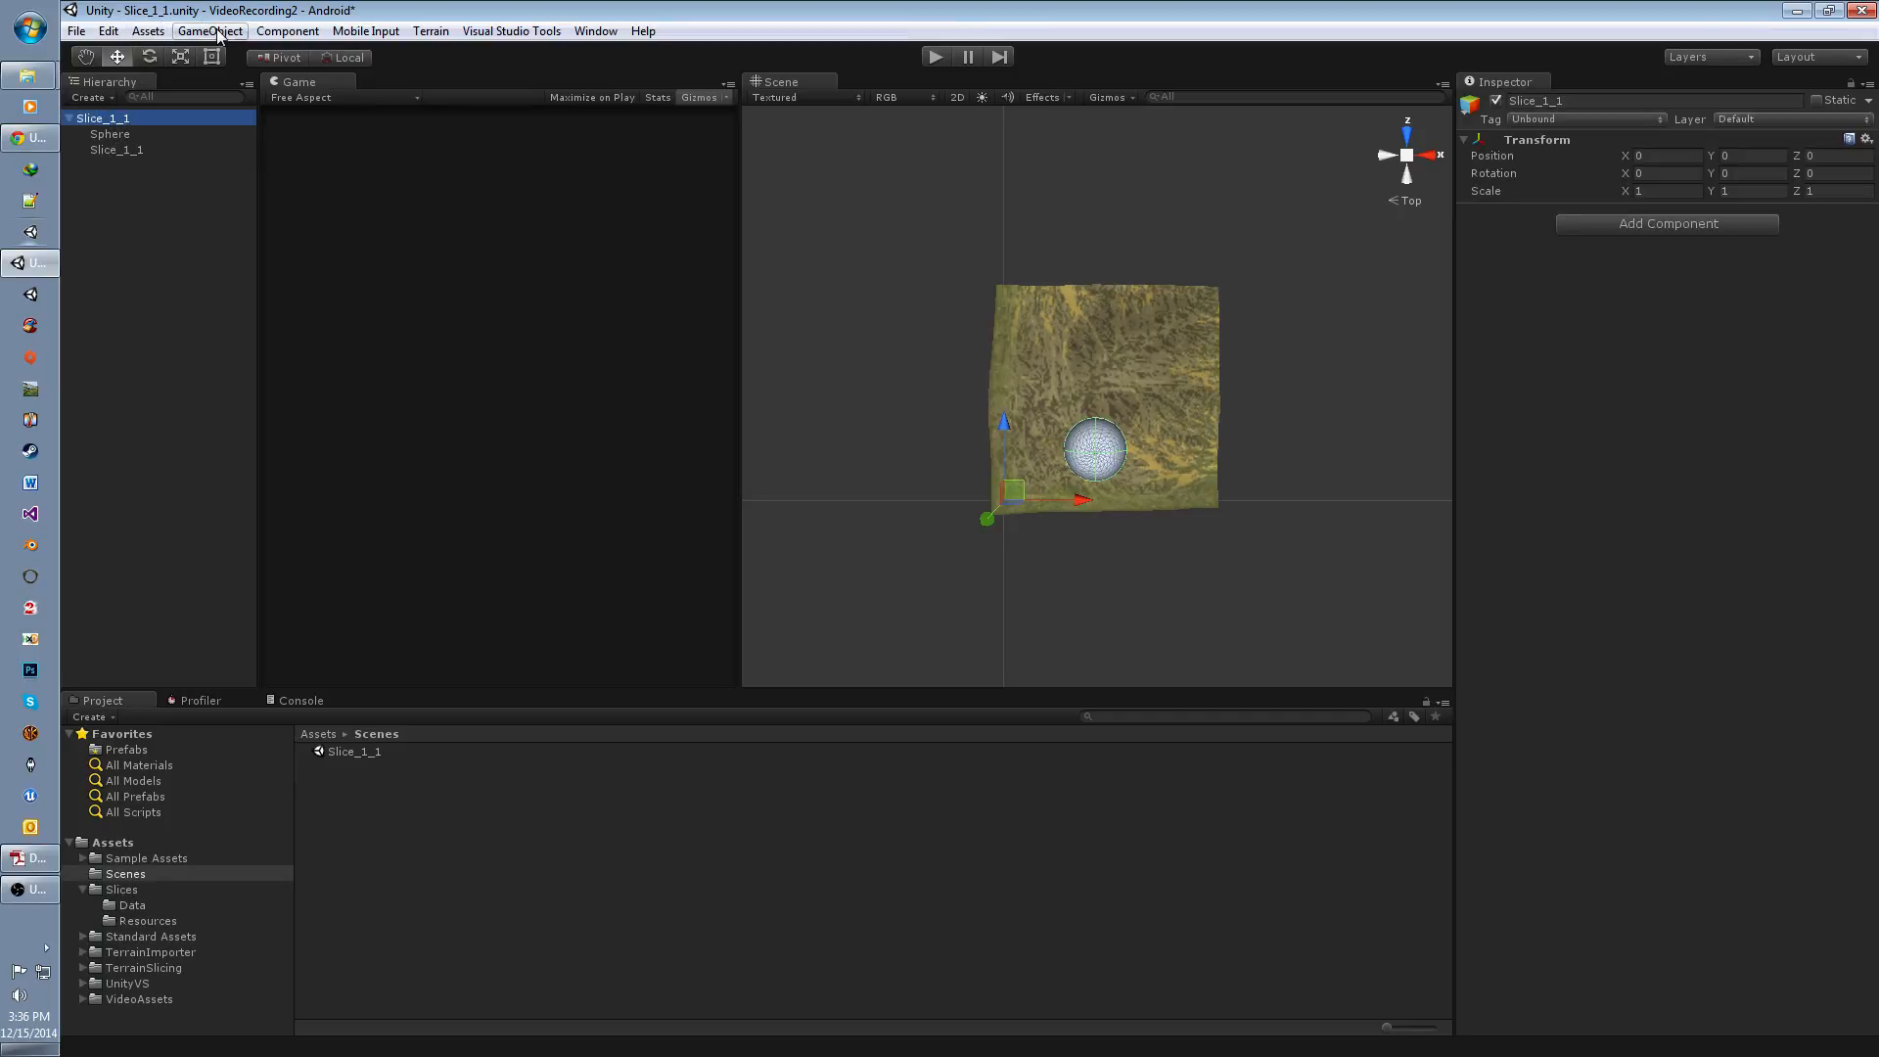
click(217, 32)
click(225, 73)
click(114, 138)
ctrl+click(115, 151)
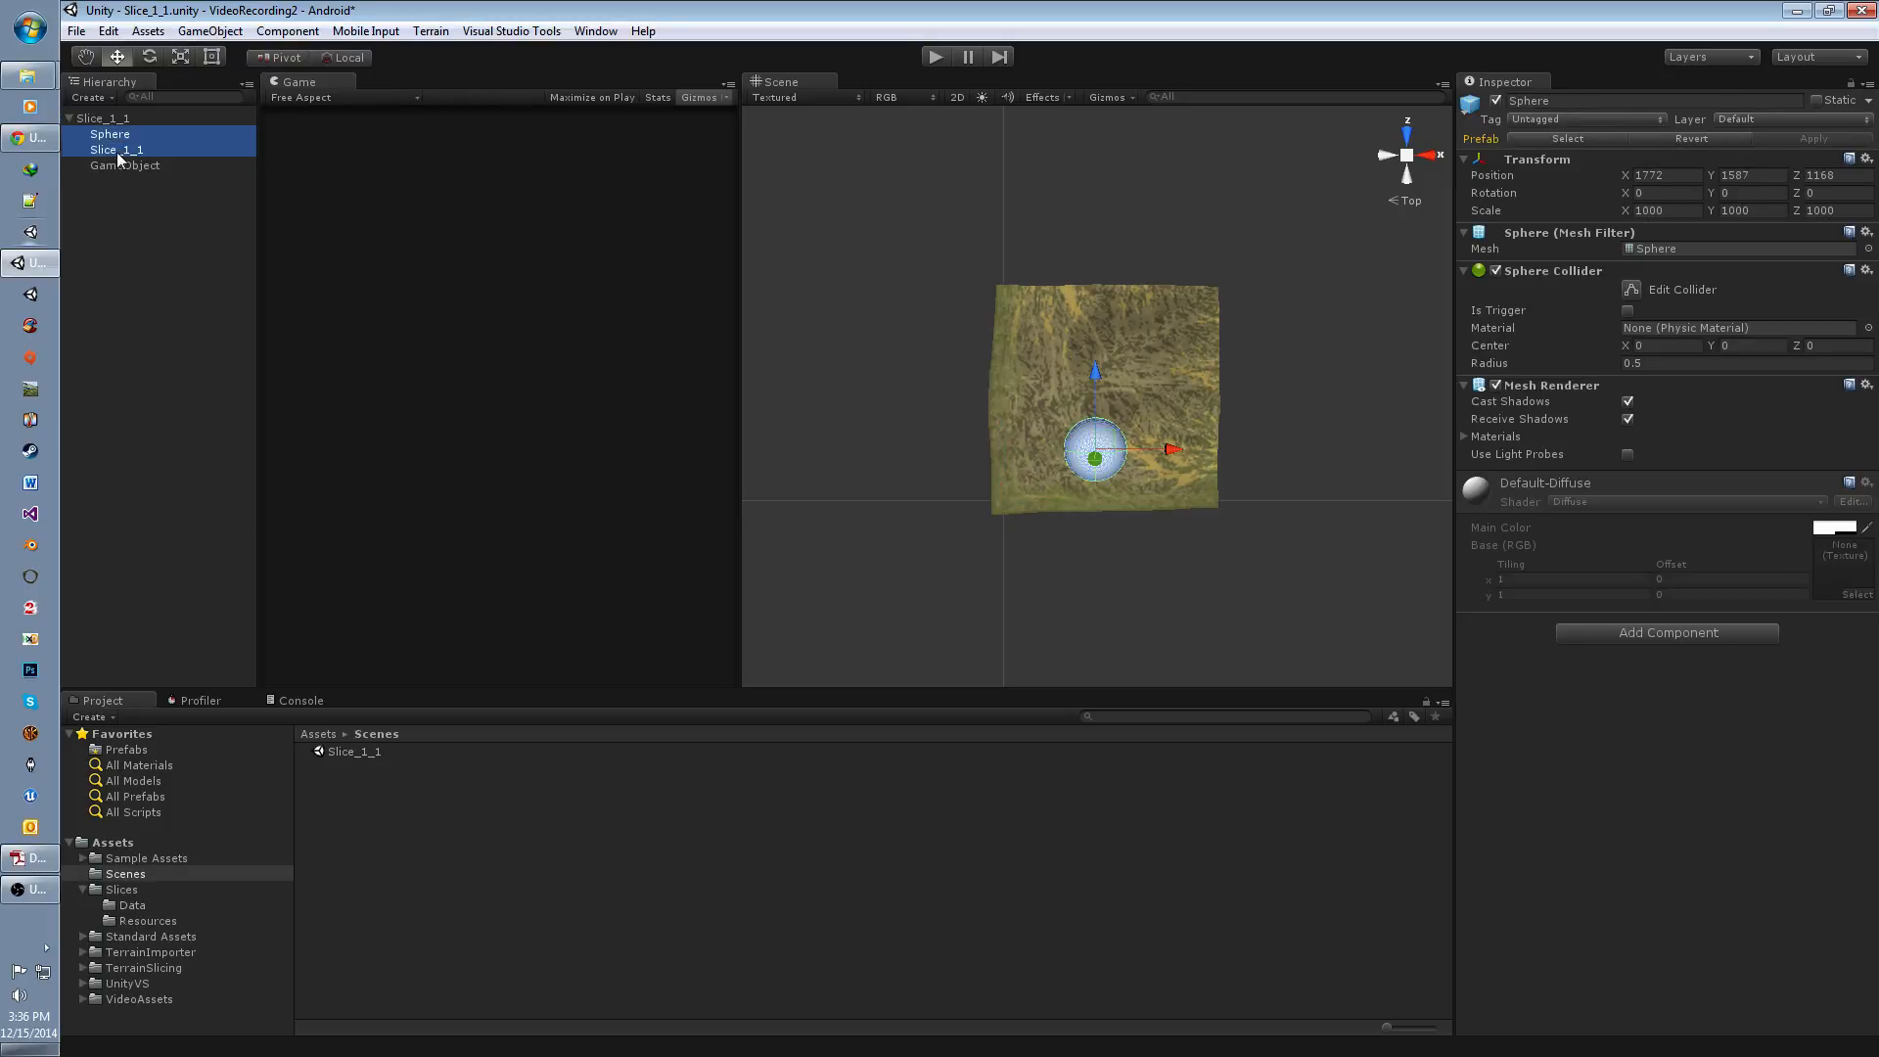
drag(116, 151, 125, 166)
Step: Deactivate the new empty object that holds the Sphere and the terrain
click(126, 134)
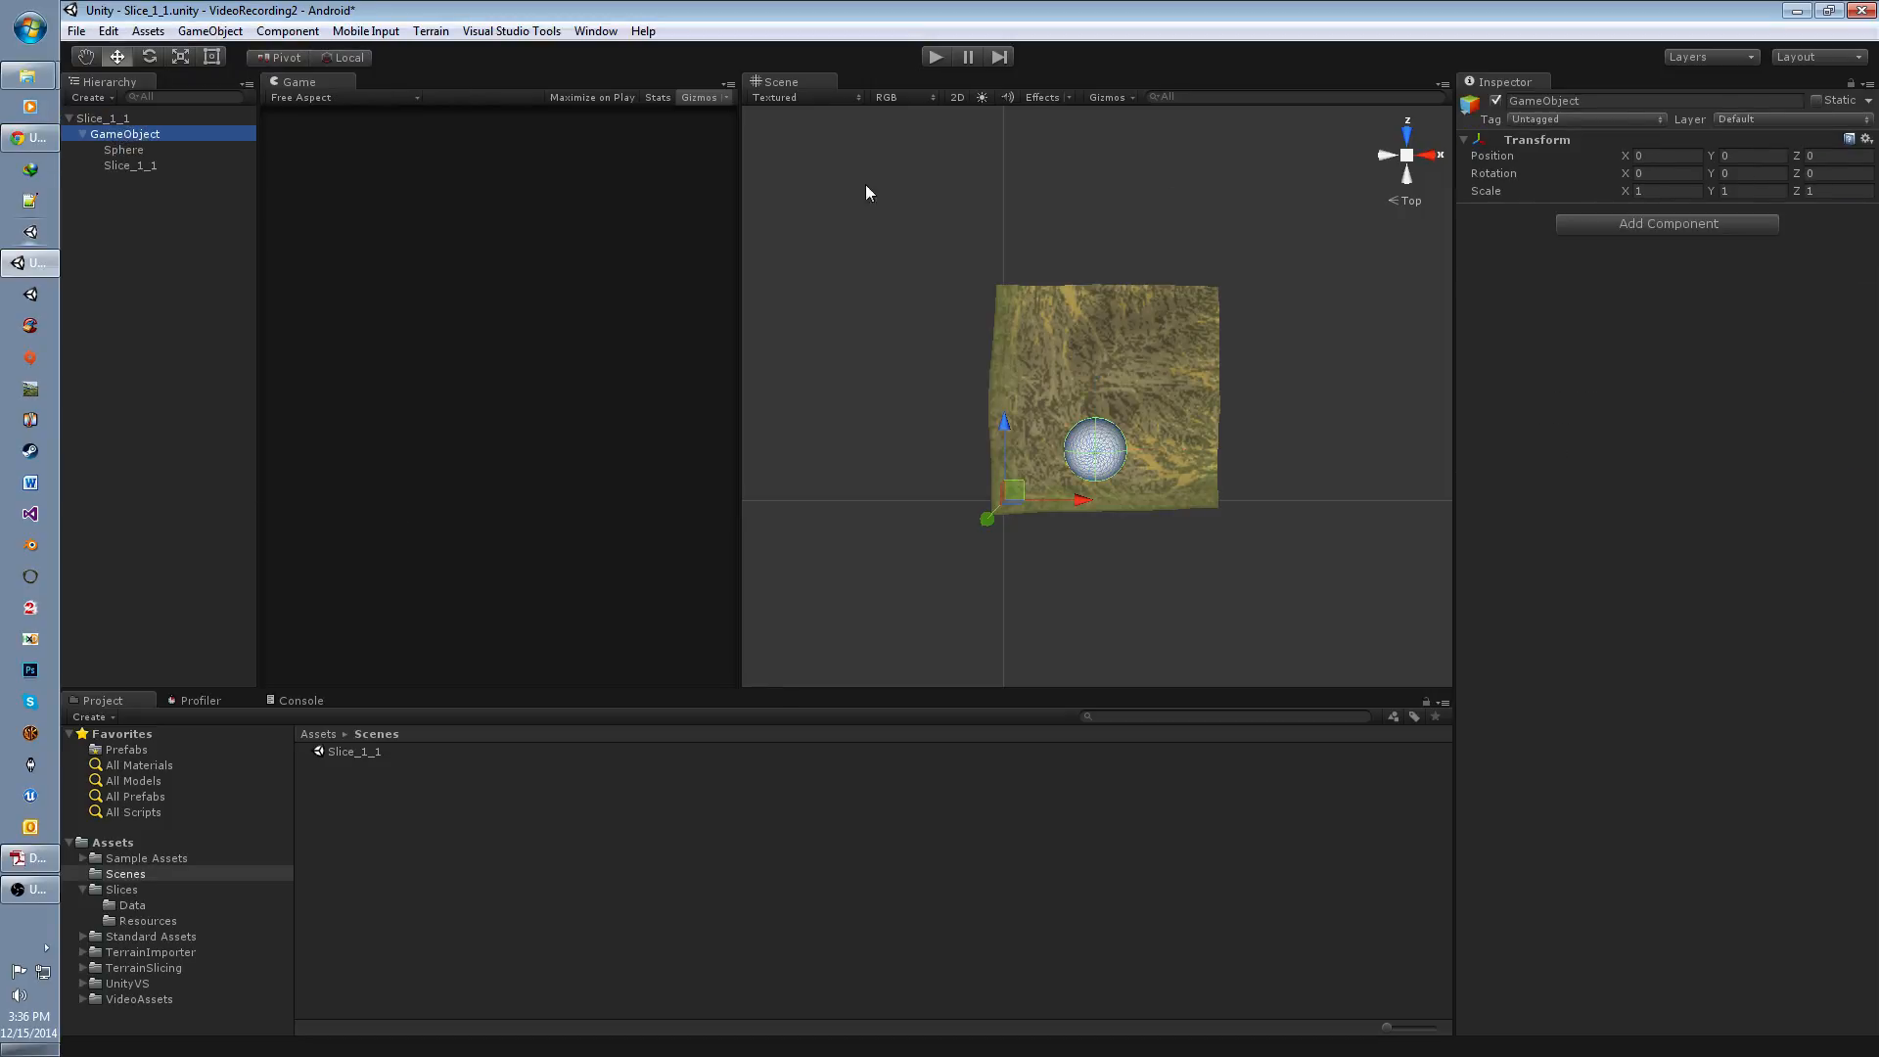
click(1495, 100)
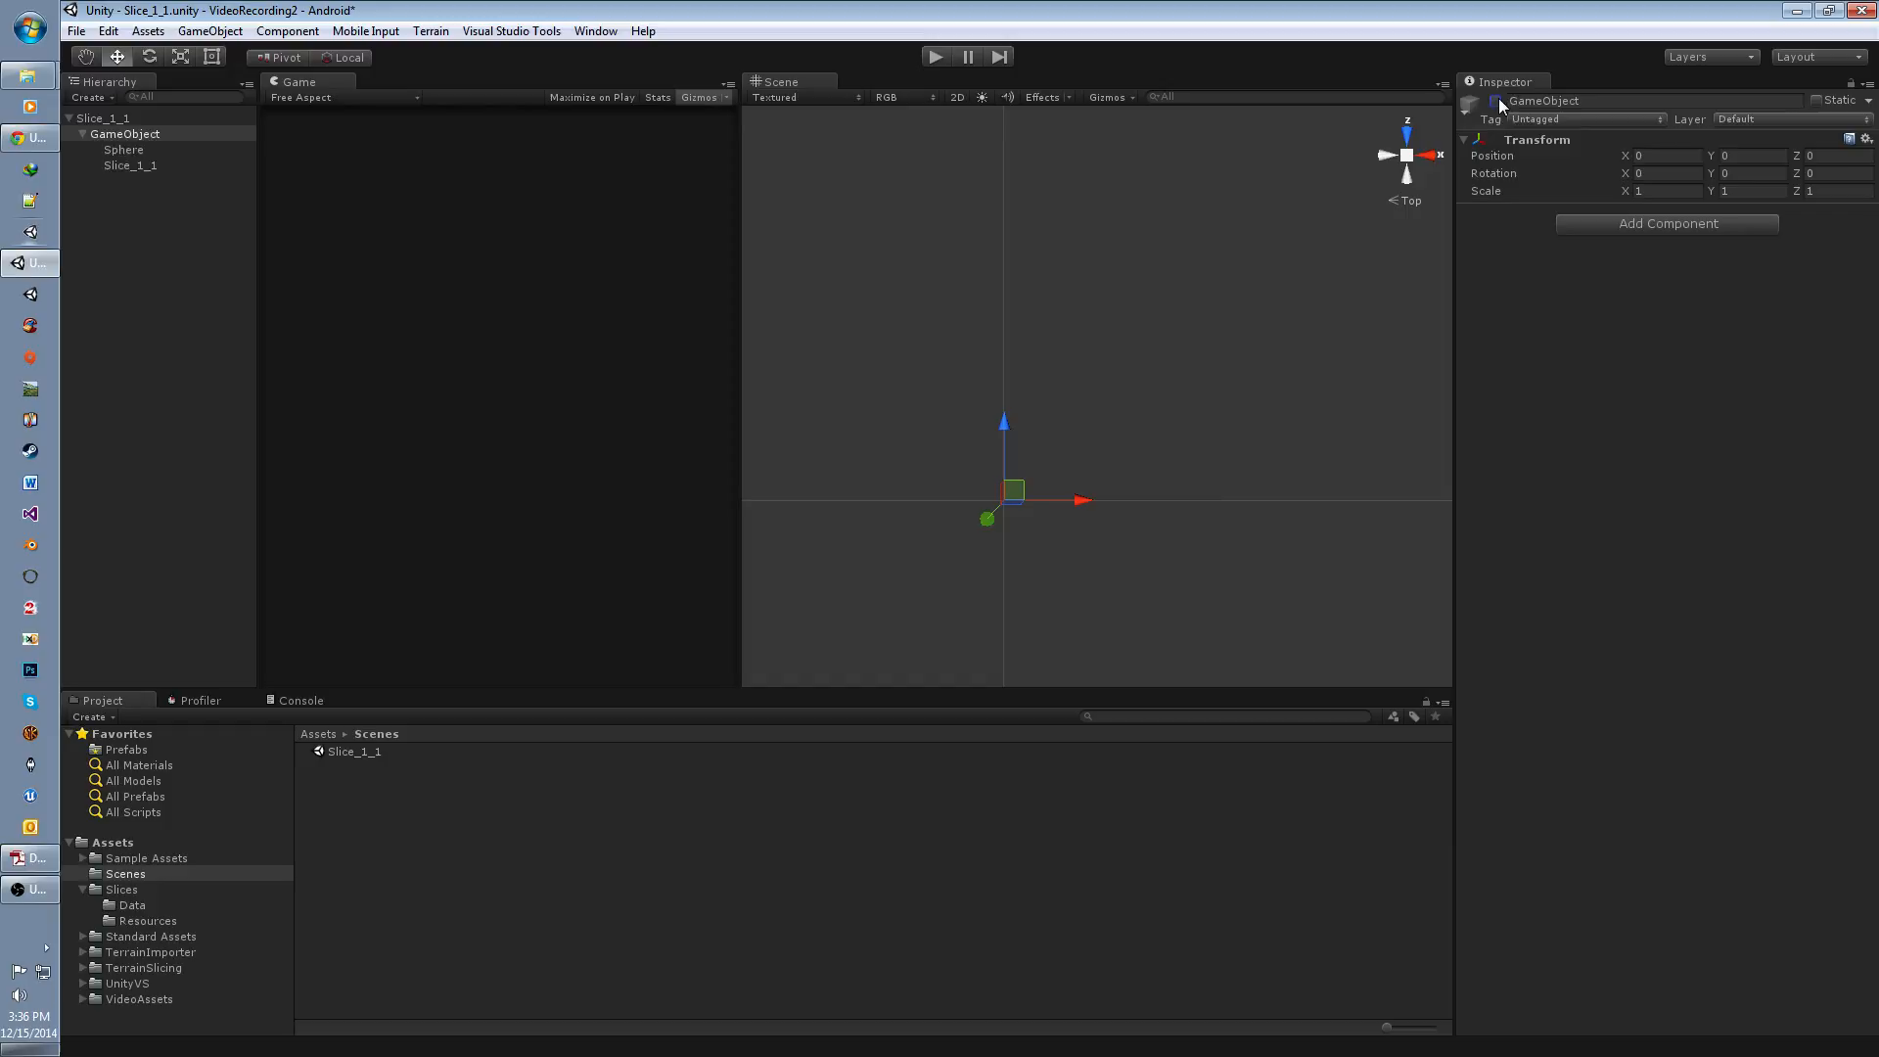
click(235, 279)
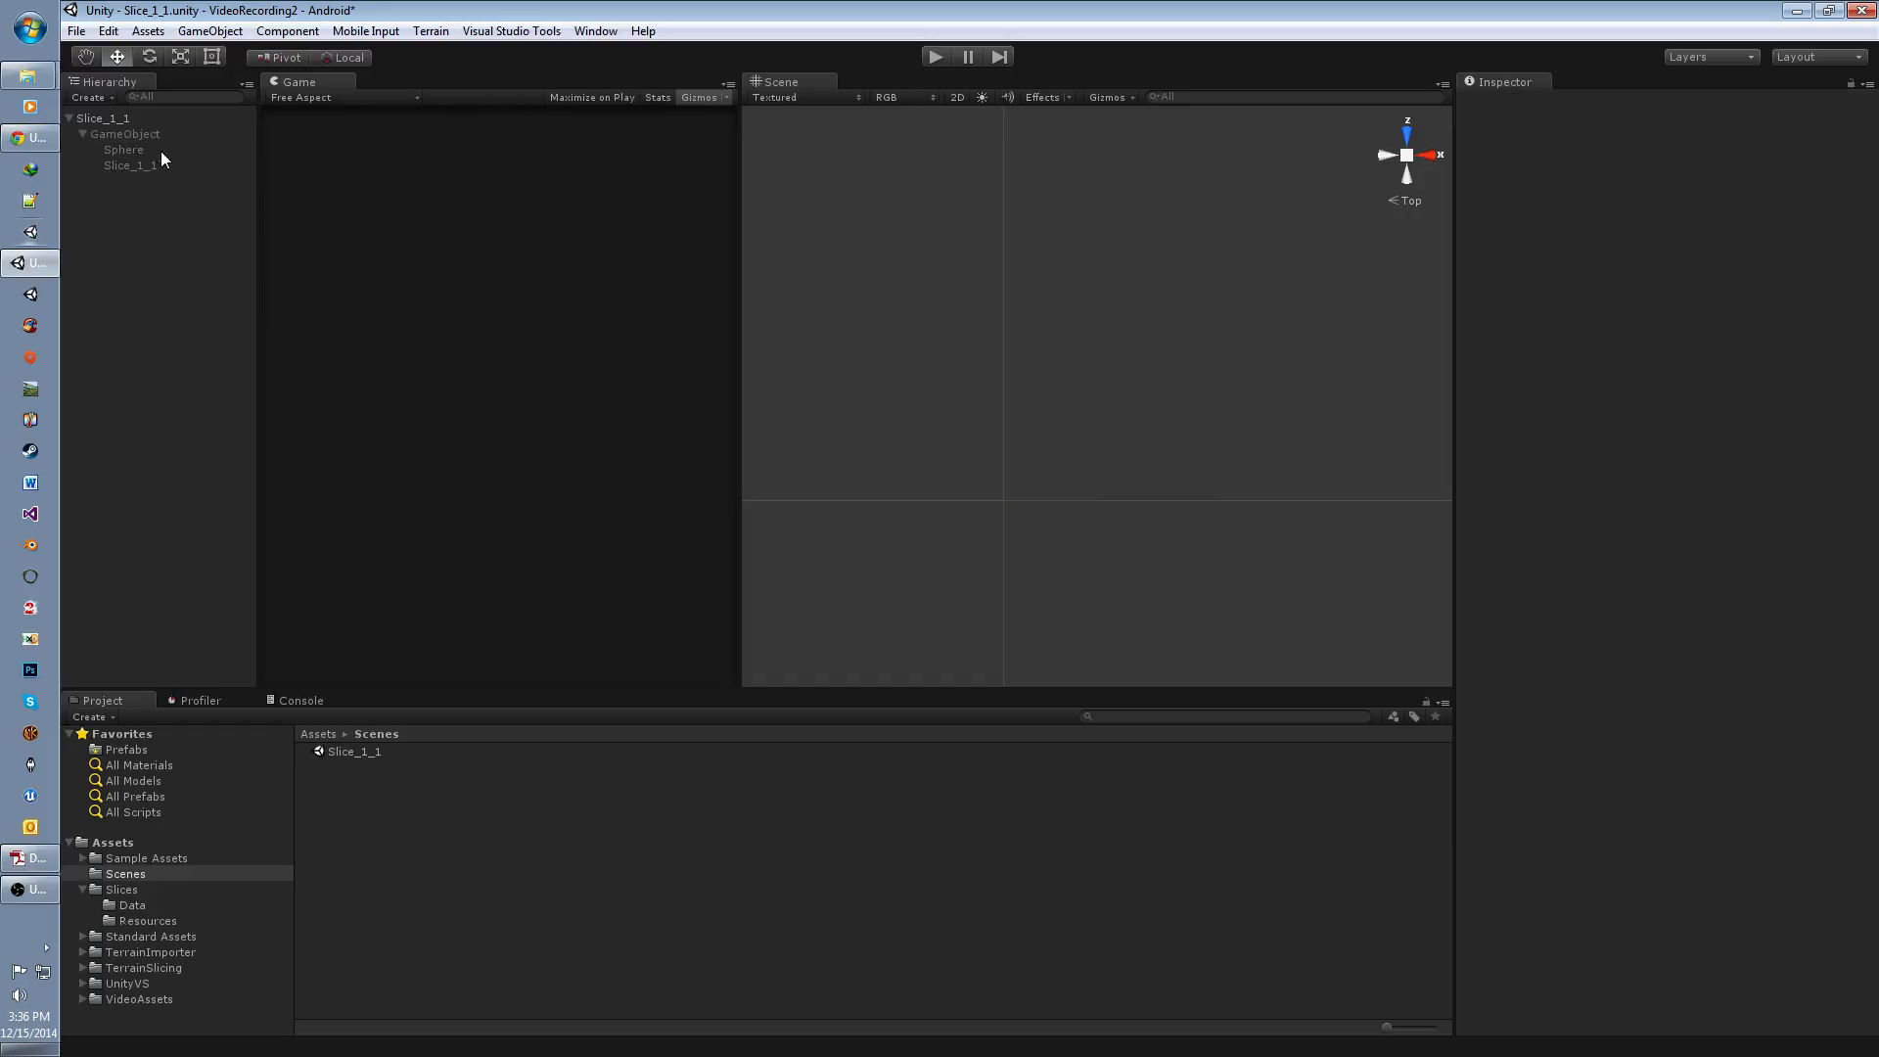
Step: Examine the properties of the deactivated GameObject and of the Sphere and Slice_1_1 terrain nested in it
click(140, 133)
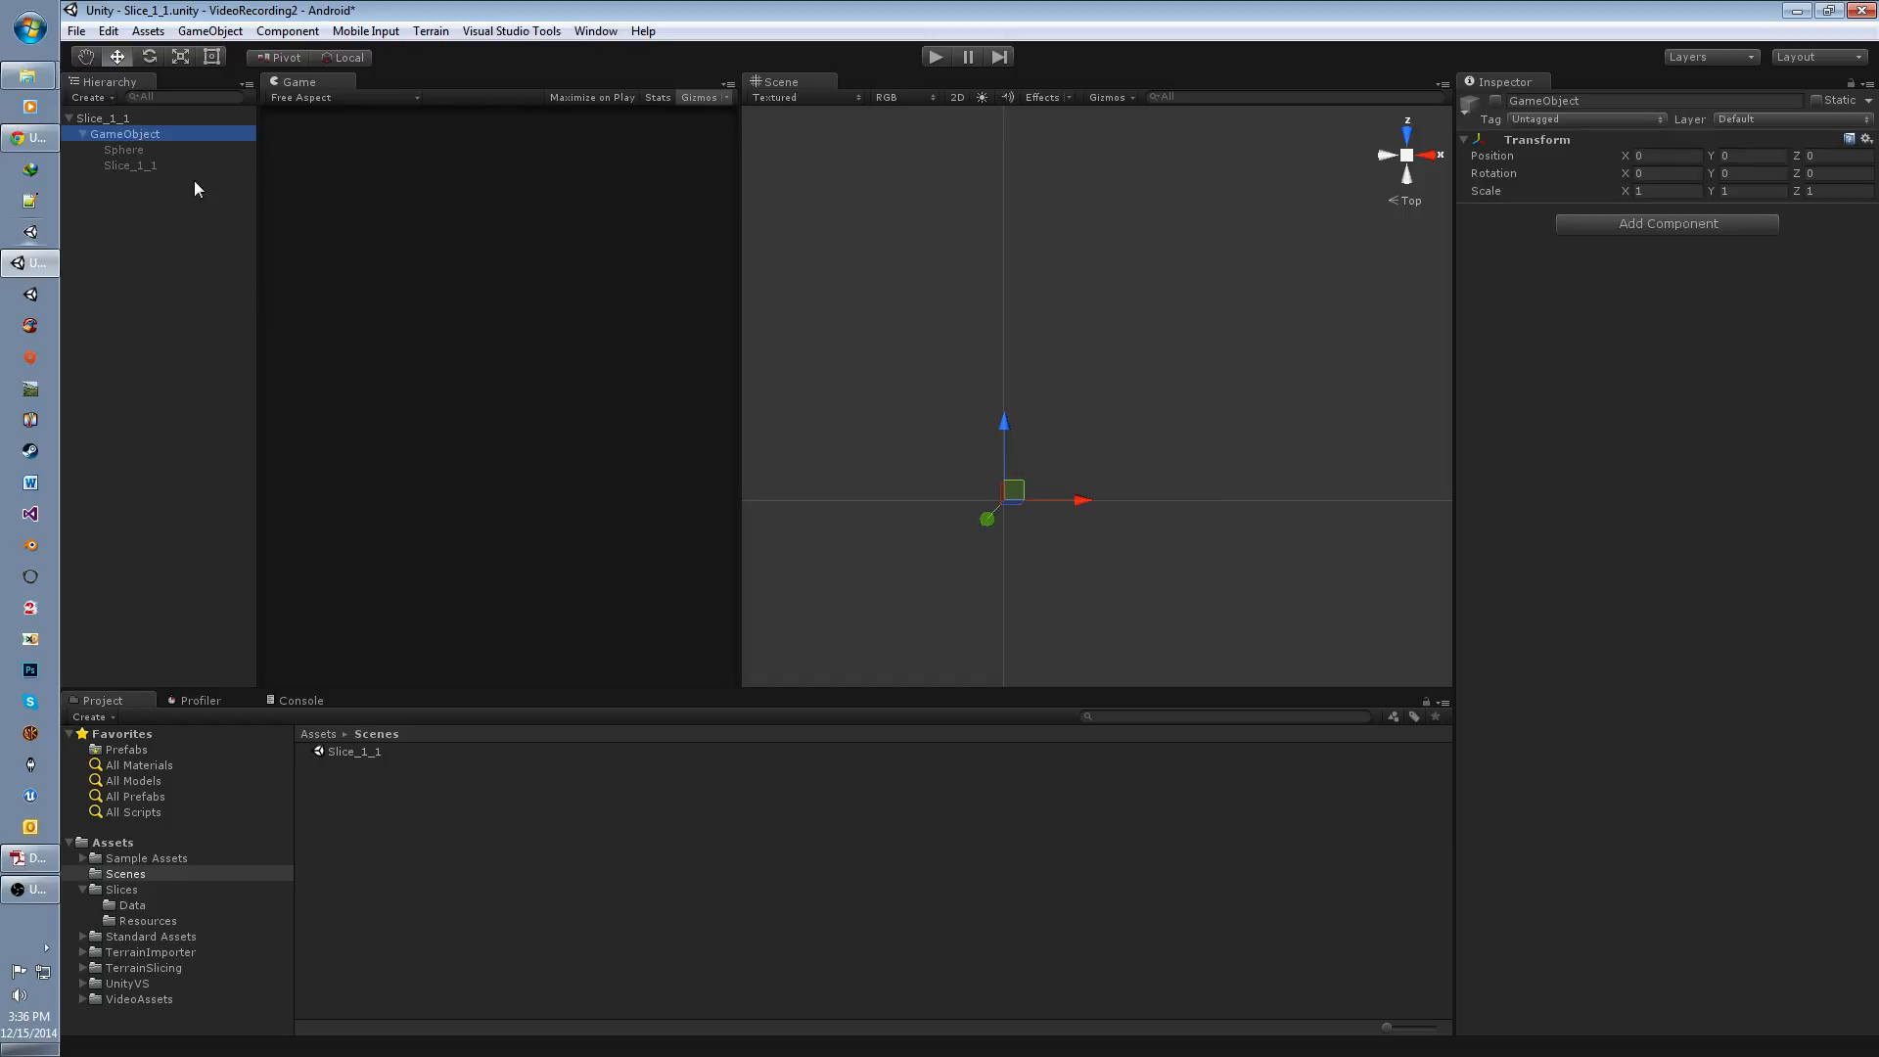
click(135, 151)
click(133, 166)
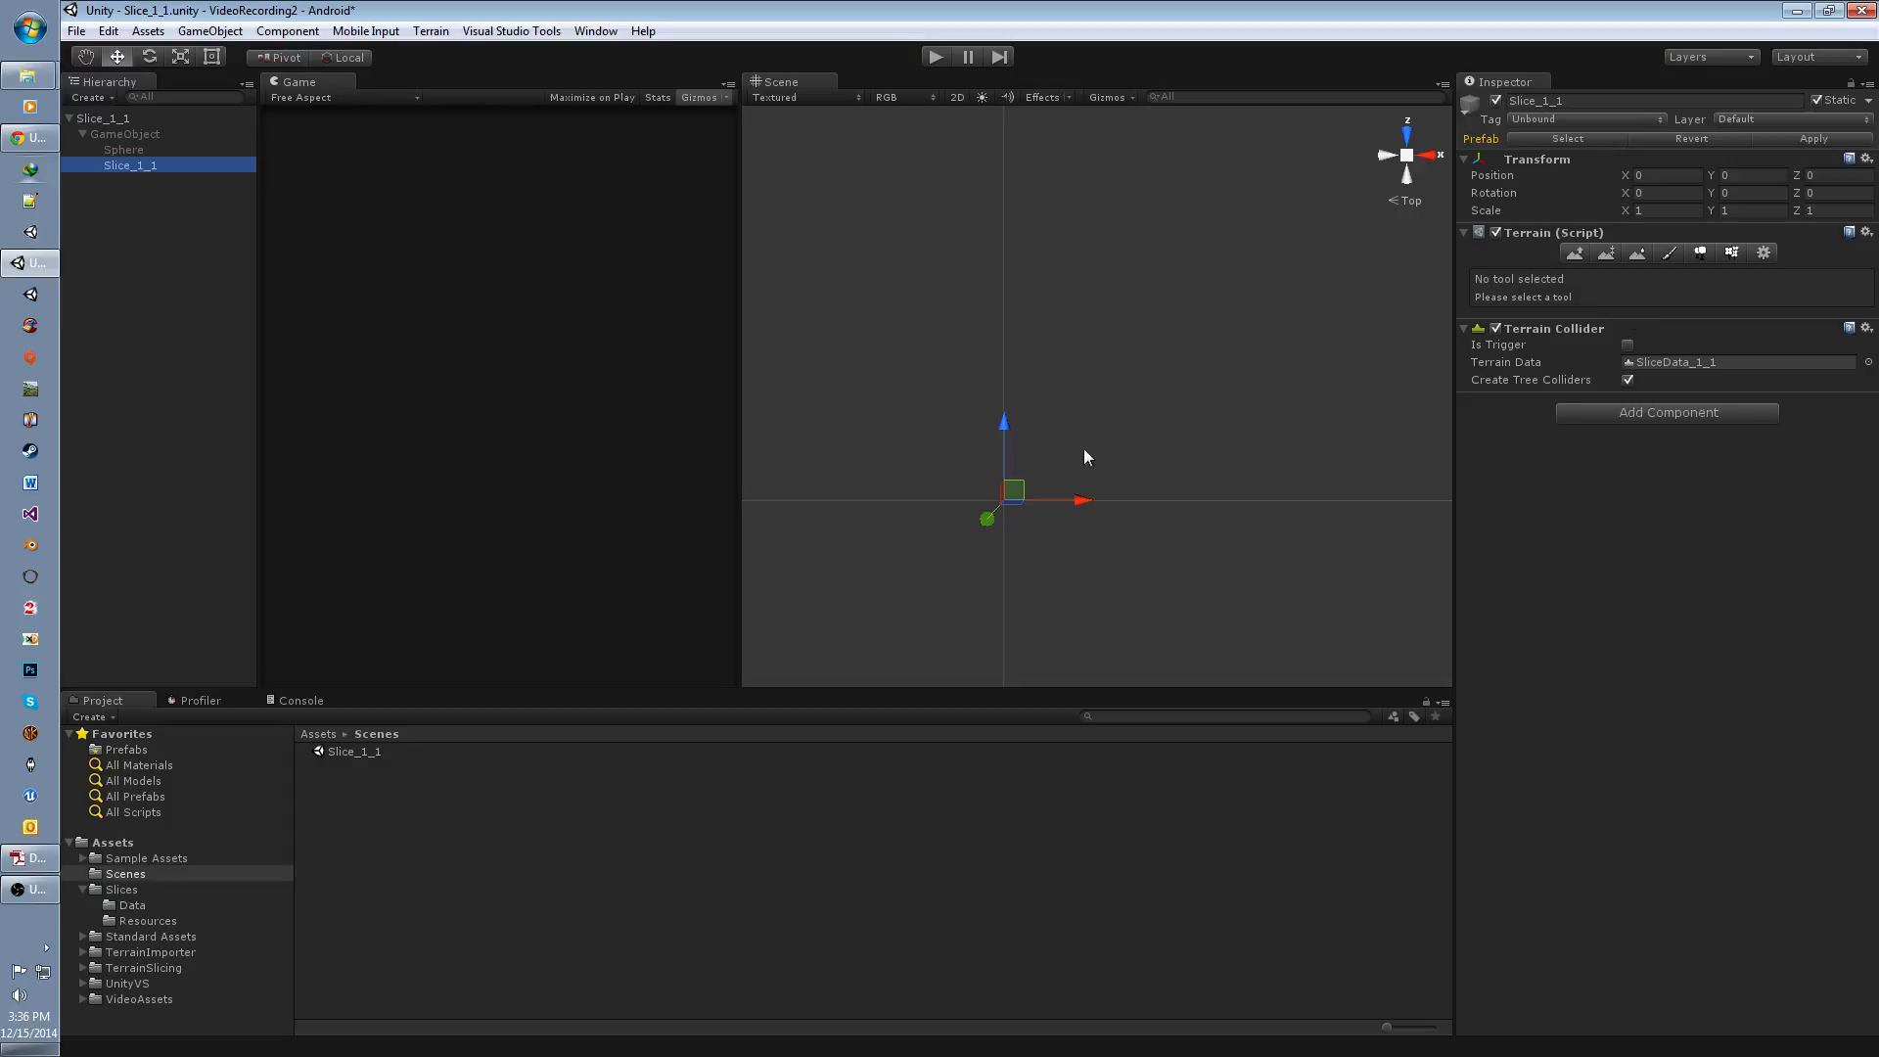
middle_drag(1083, 456, 995, 418)
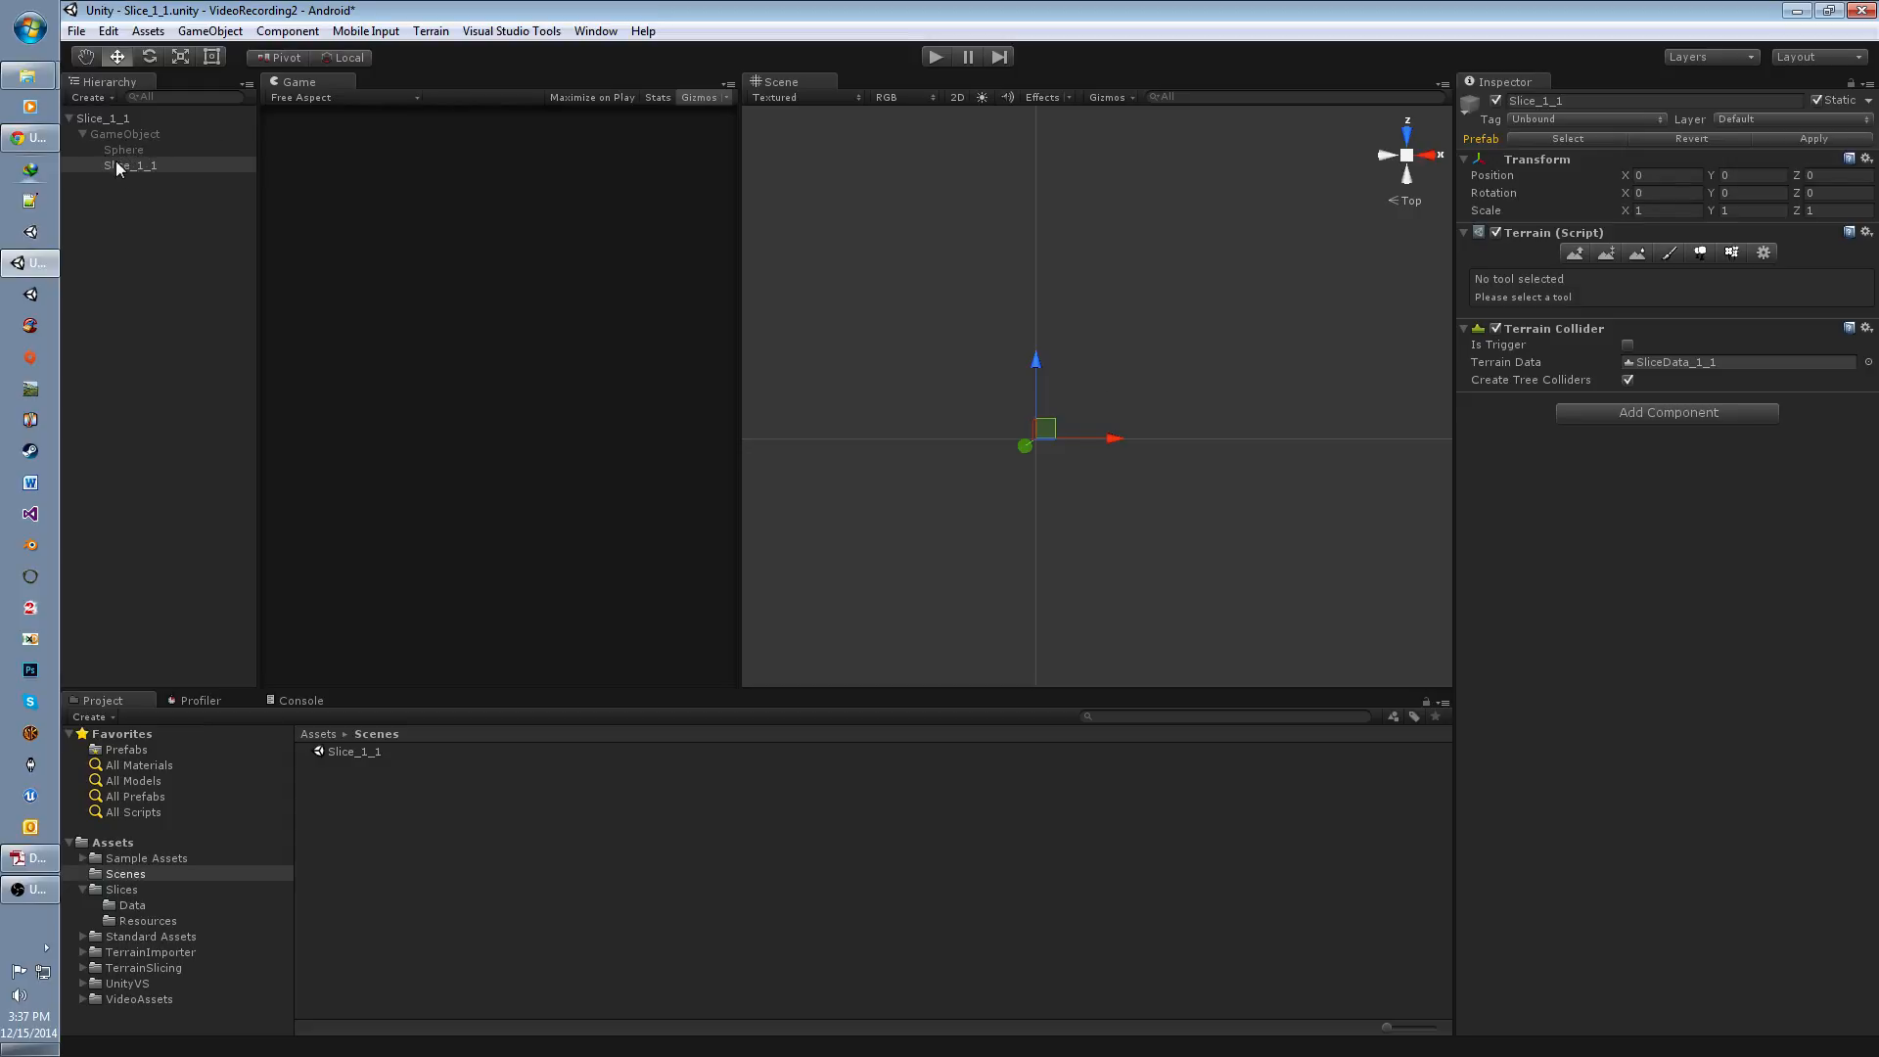
click(176, 212)
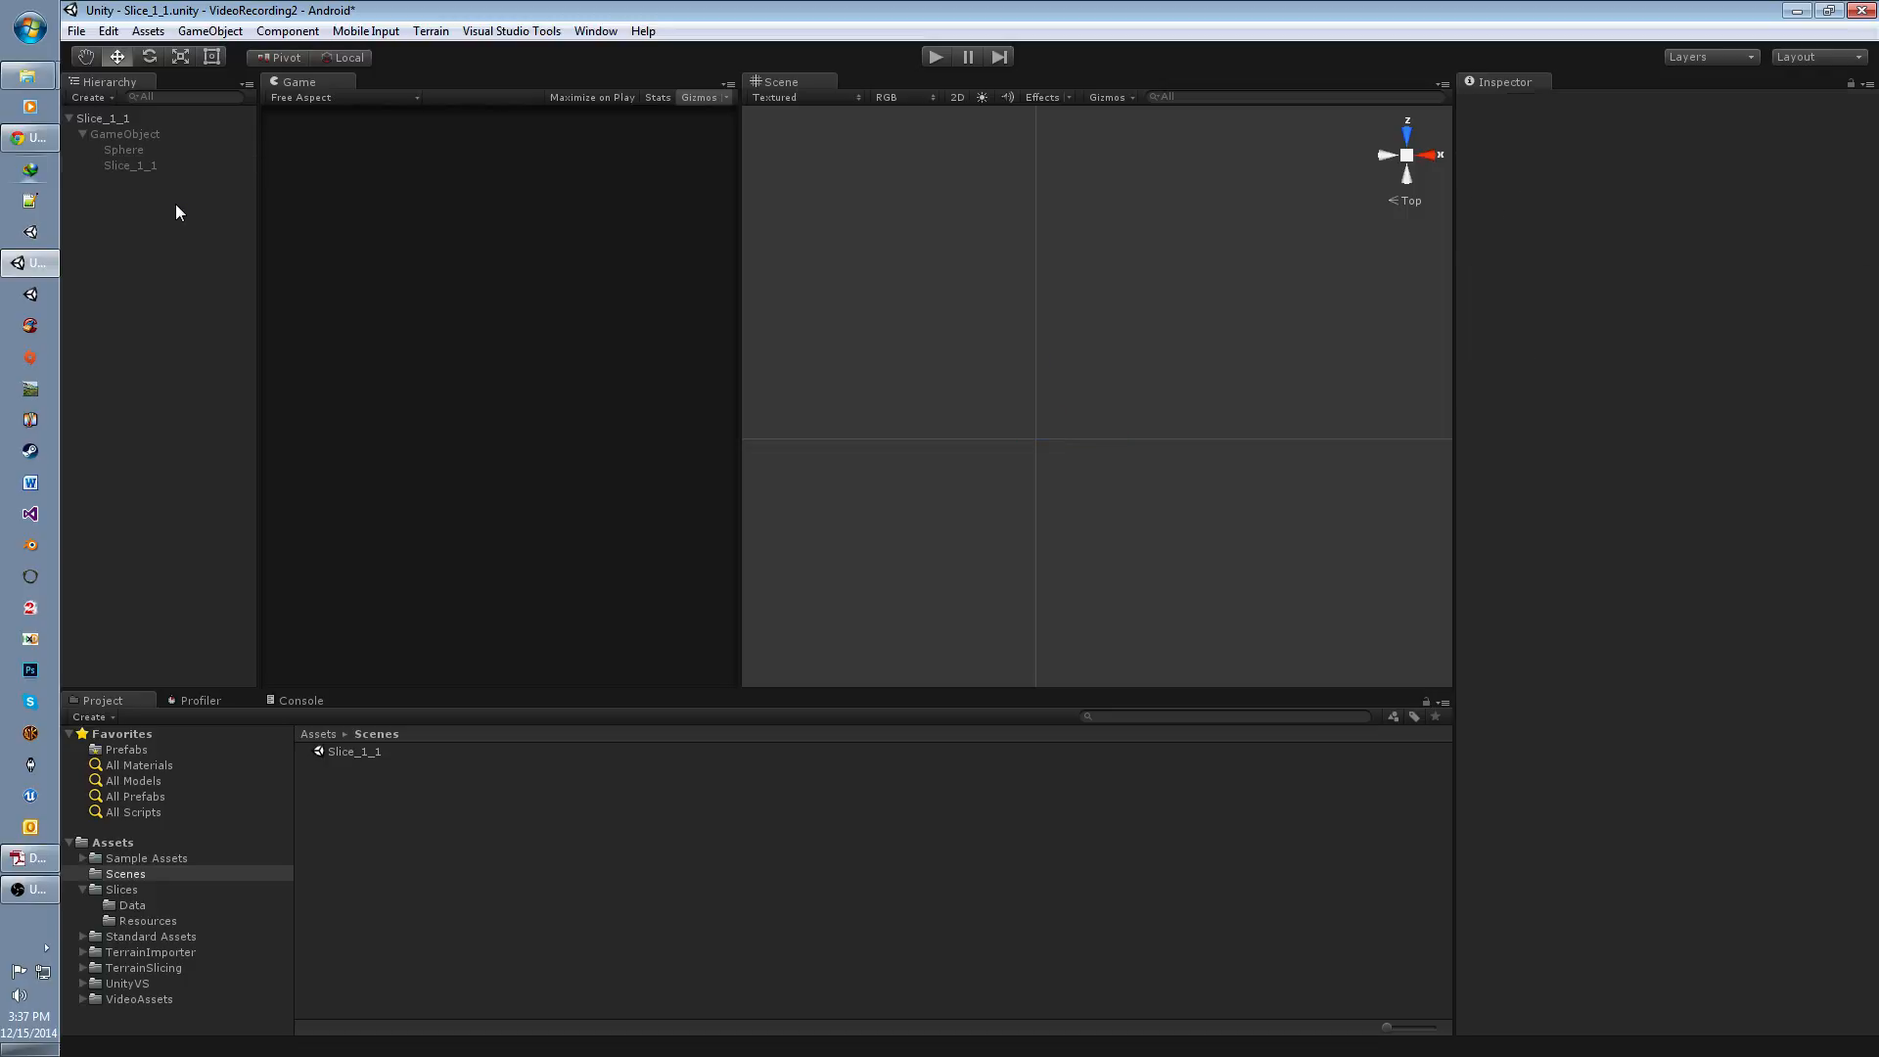
Step: Switch to Chrome to consult the Component.GetComponentInChildren scripting reference and return to Unity
click(147, 166)
click(41, 147)
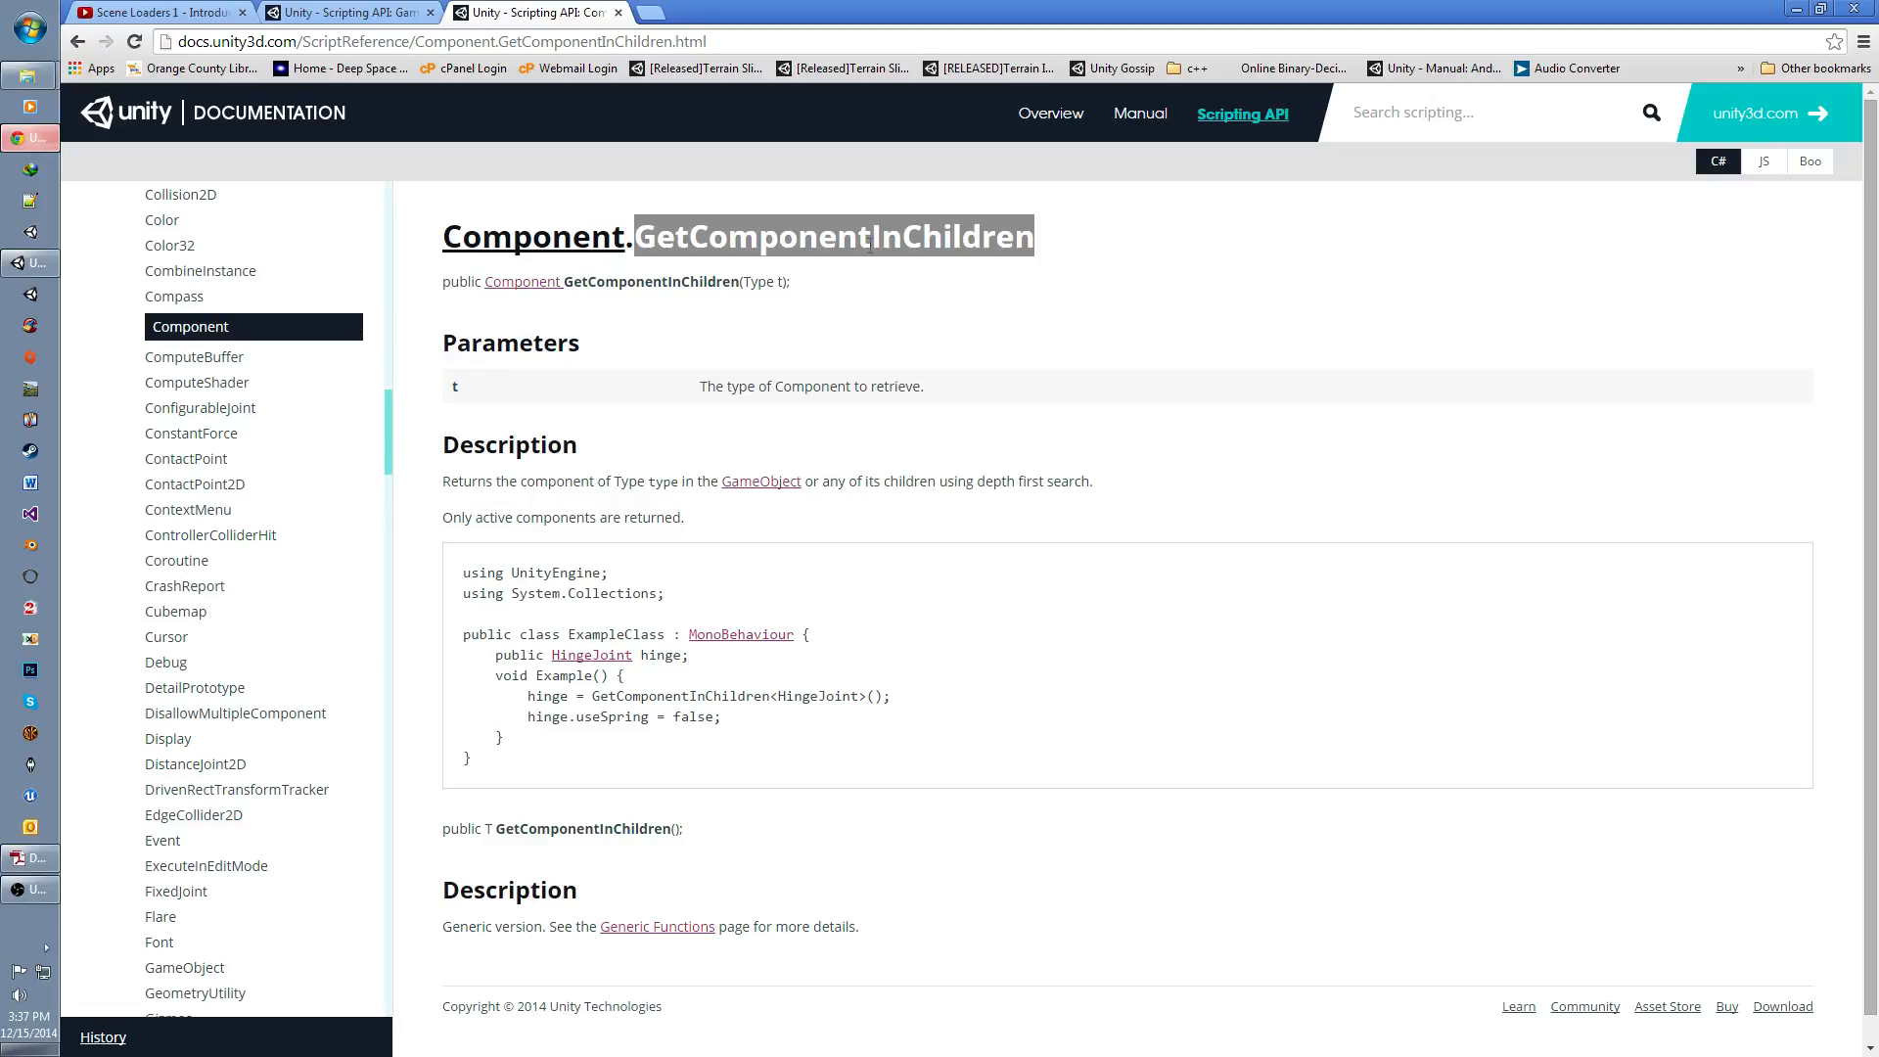
click(1797, 10)
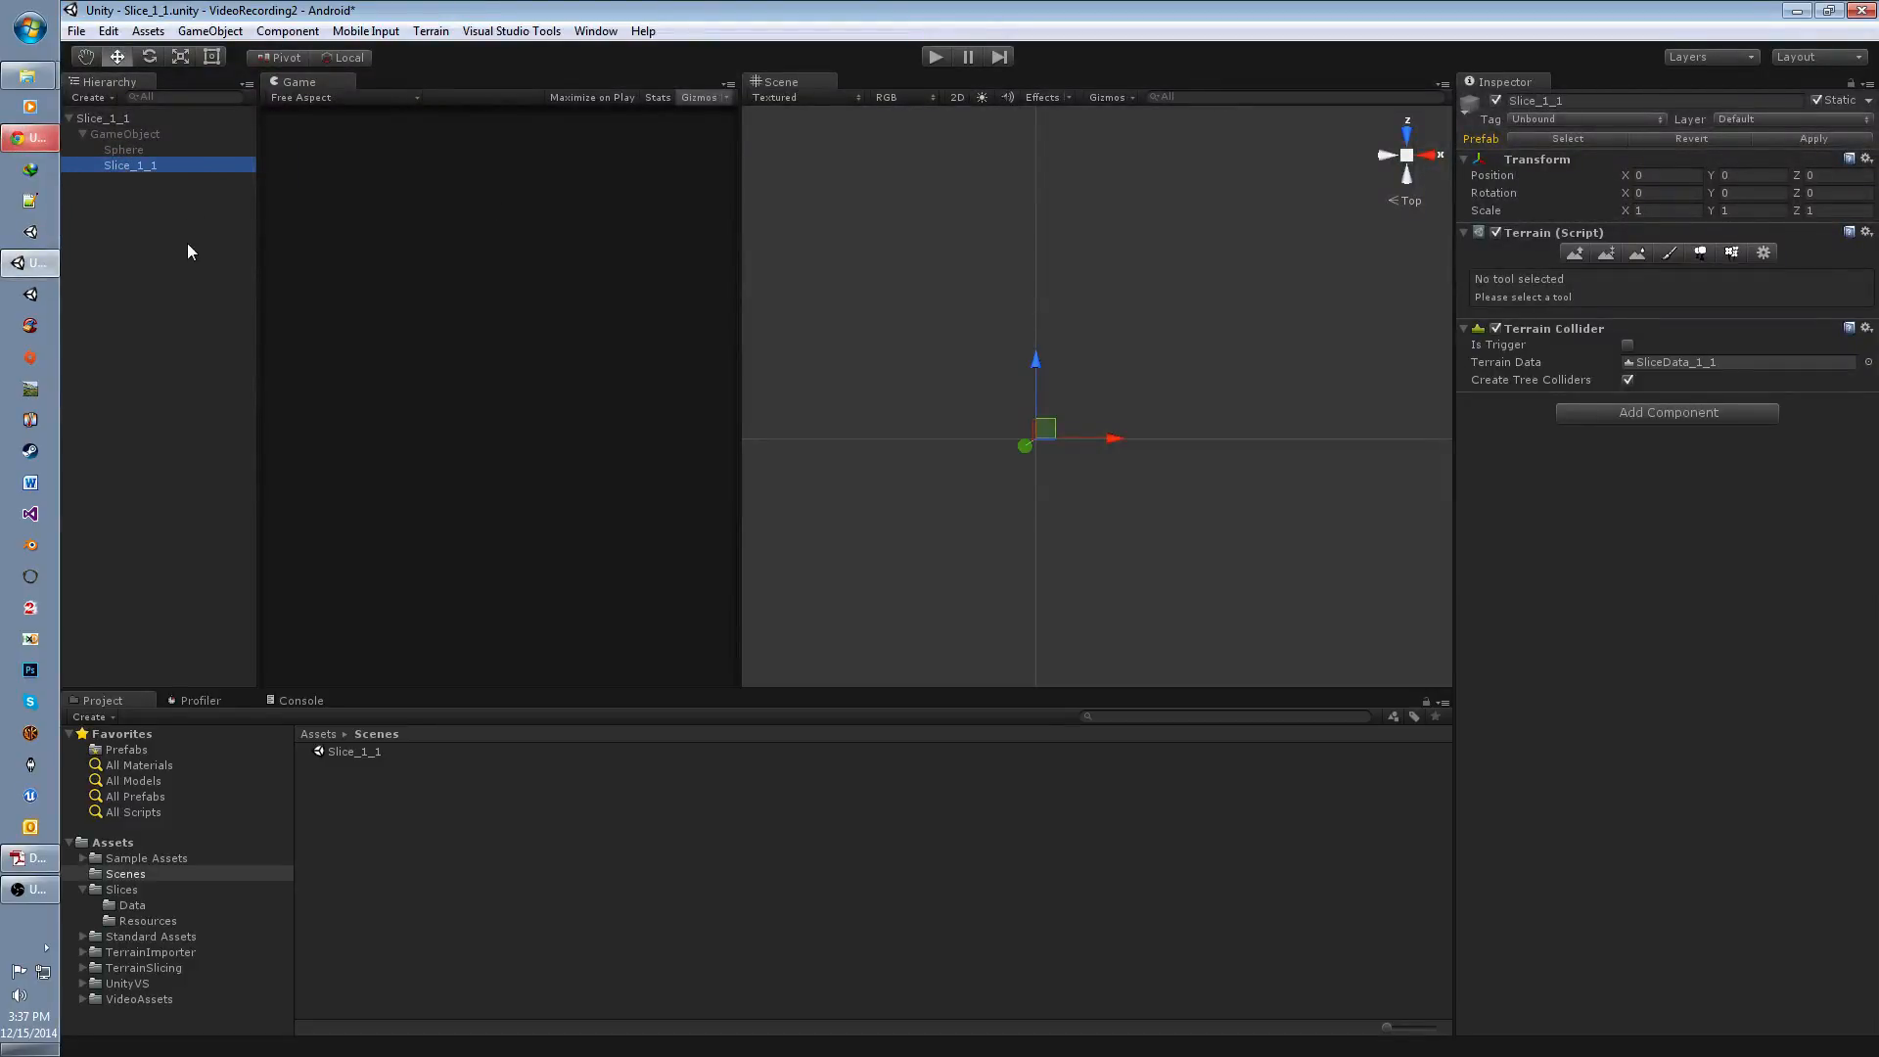
Step: Compare the root Slice_1_1 object with the nested terrain, the intermediate GameObject and the Sphere
click(112, 119)
click(132, 164)
click(111, 120)
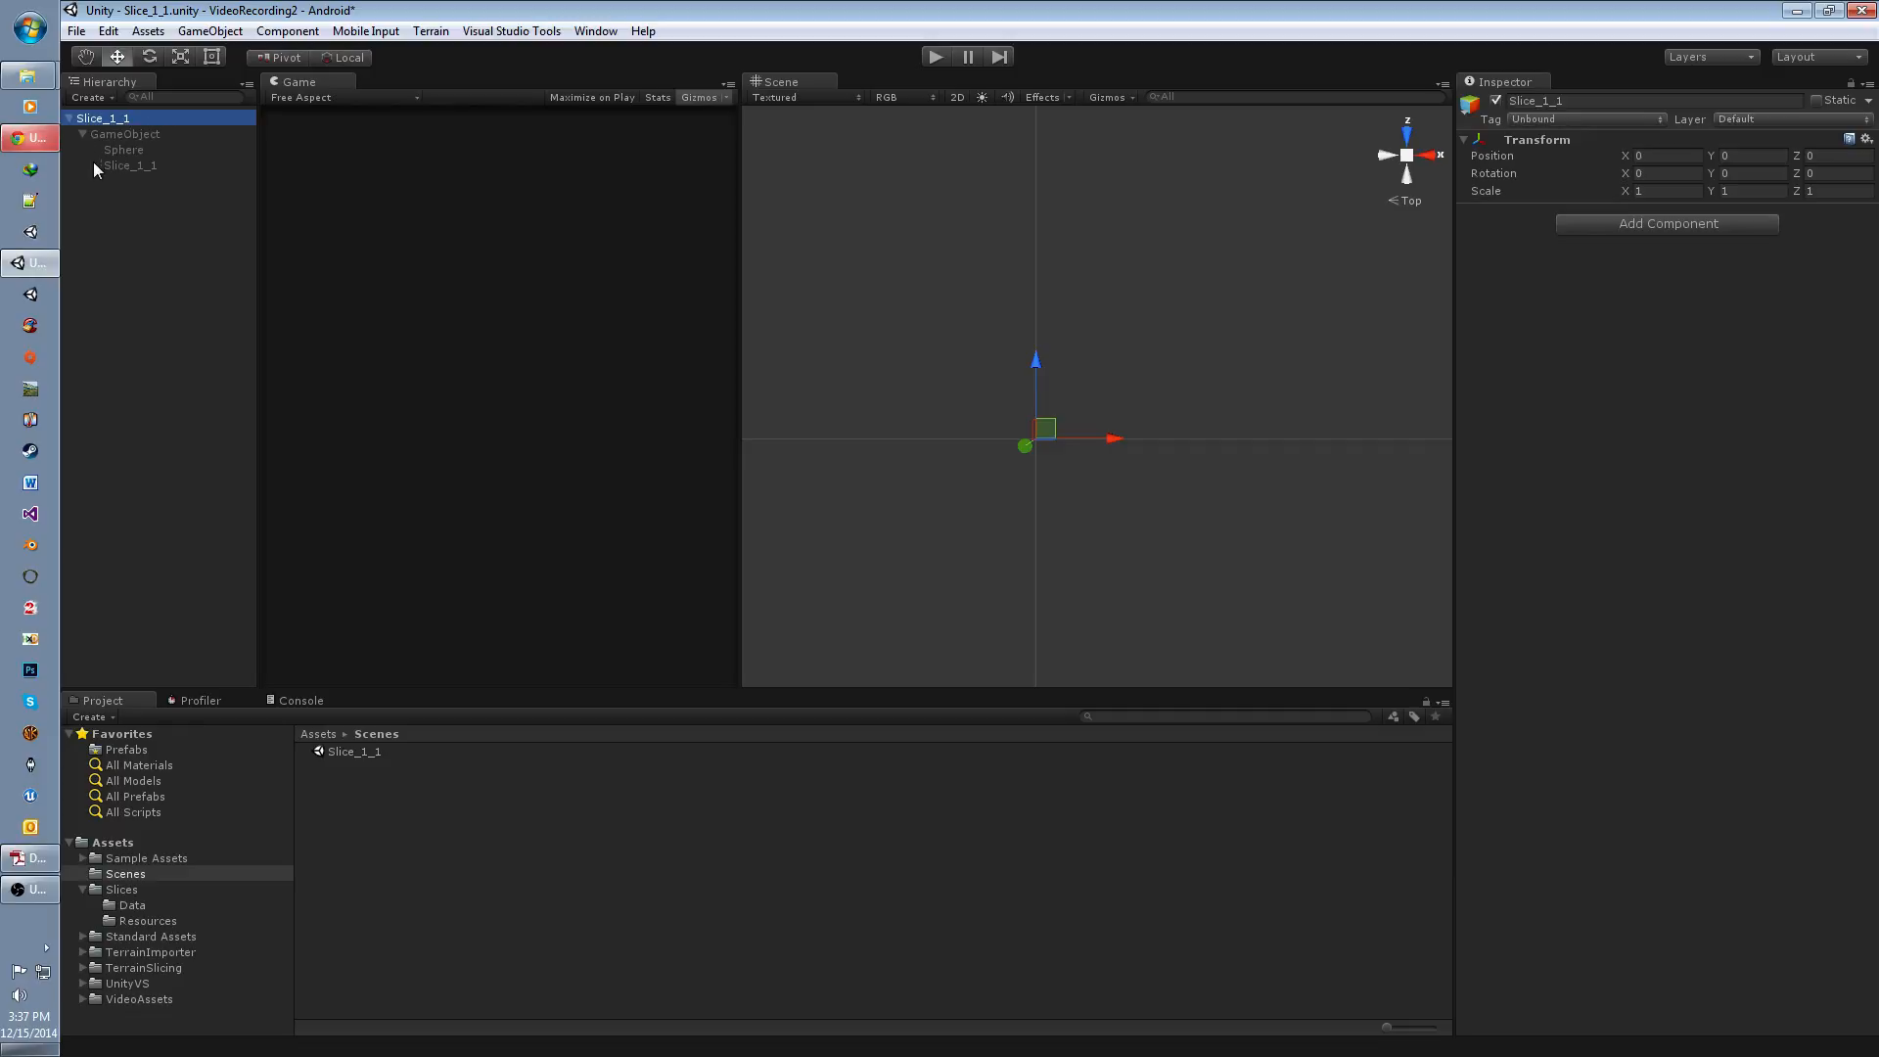
click(127, 134)
click(125, 150)
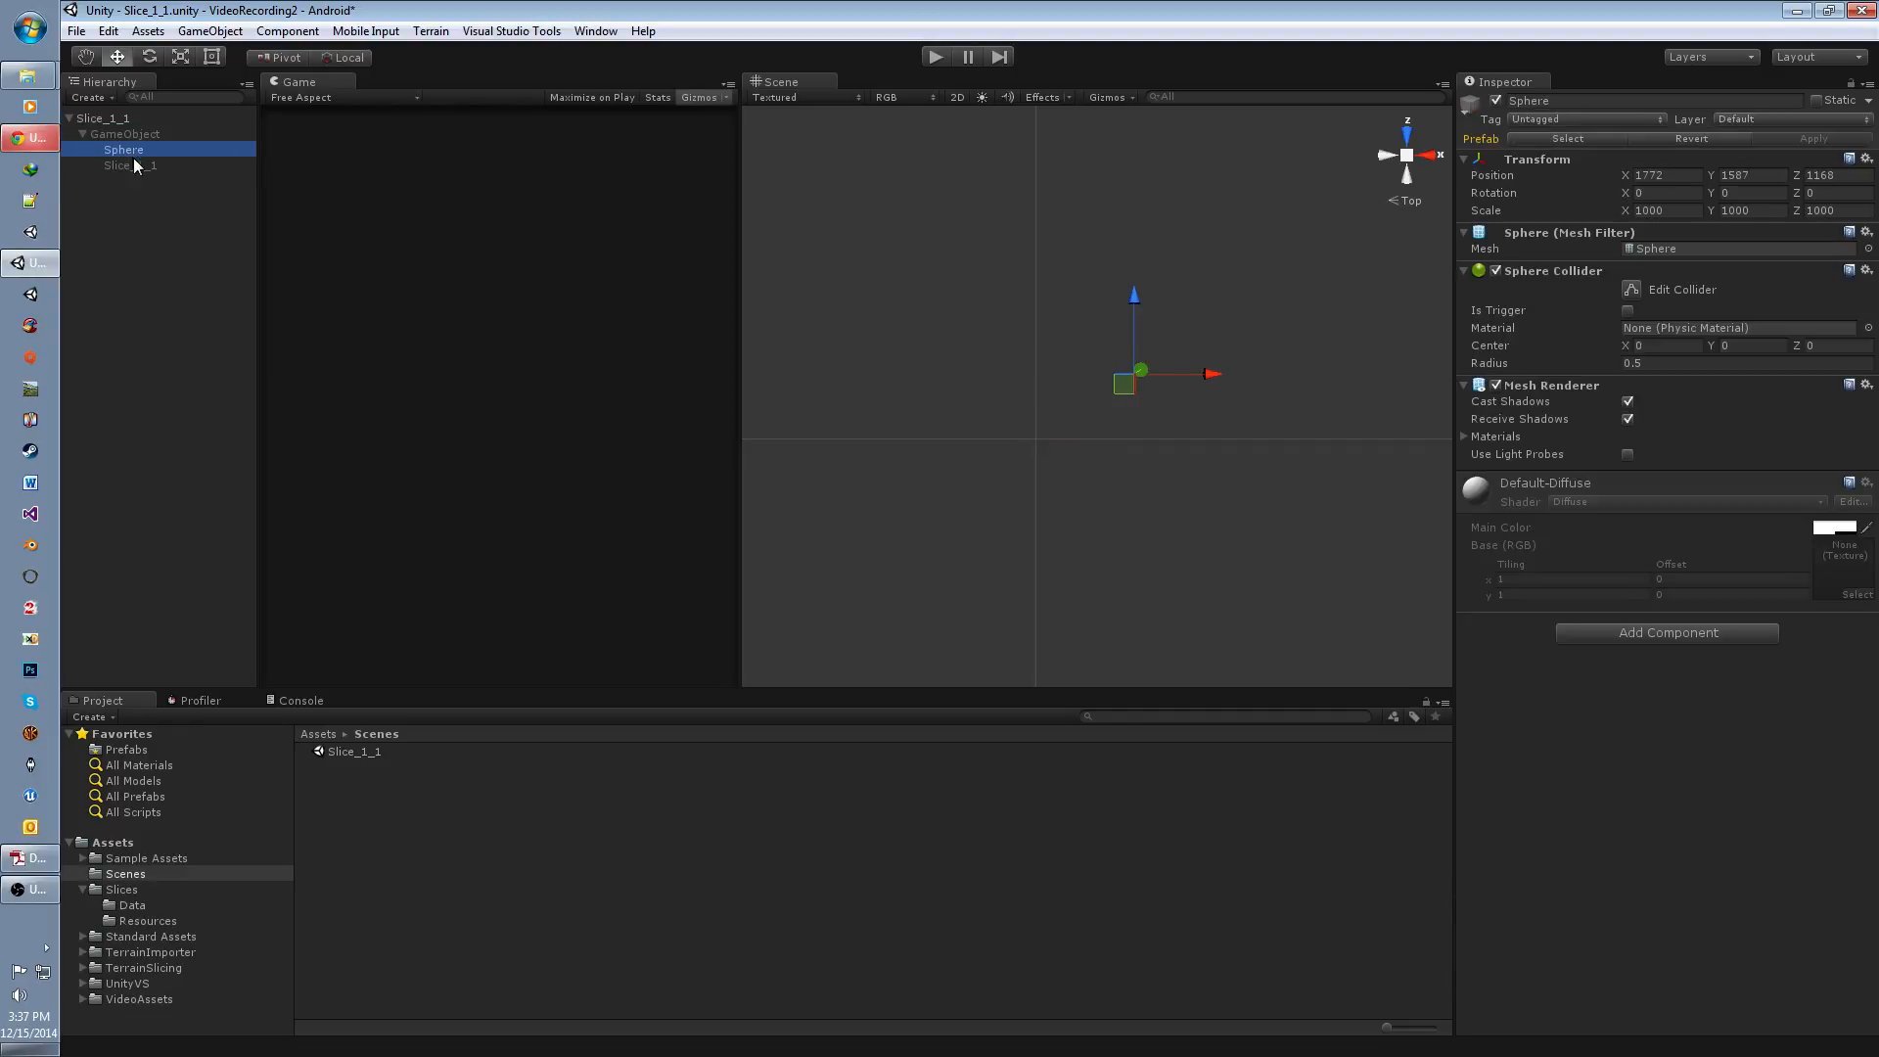
Step: Set the tag of the nested Slice_1_1 terrain to Untagged
click(144, 165)
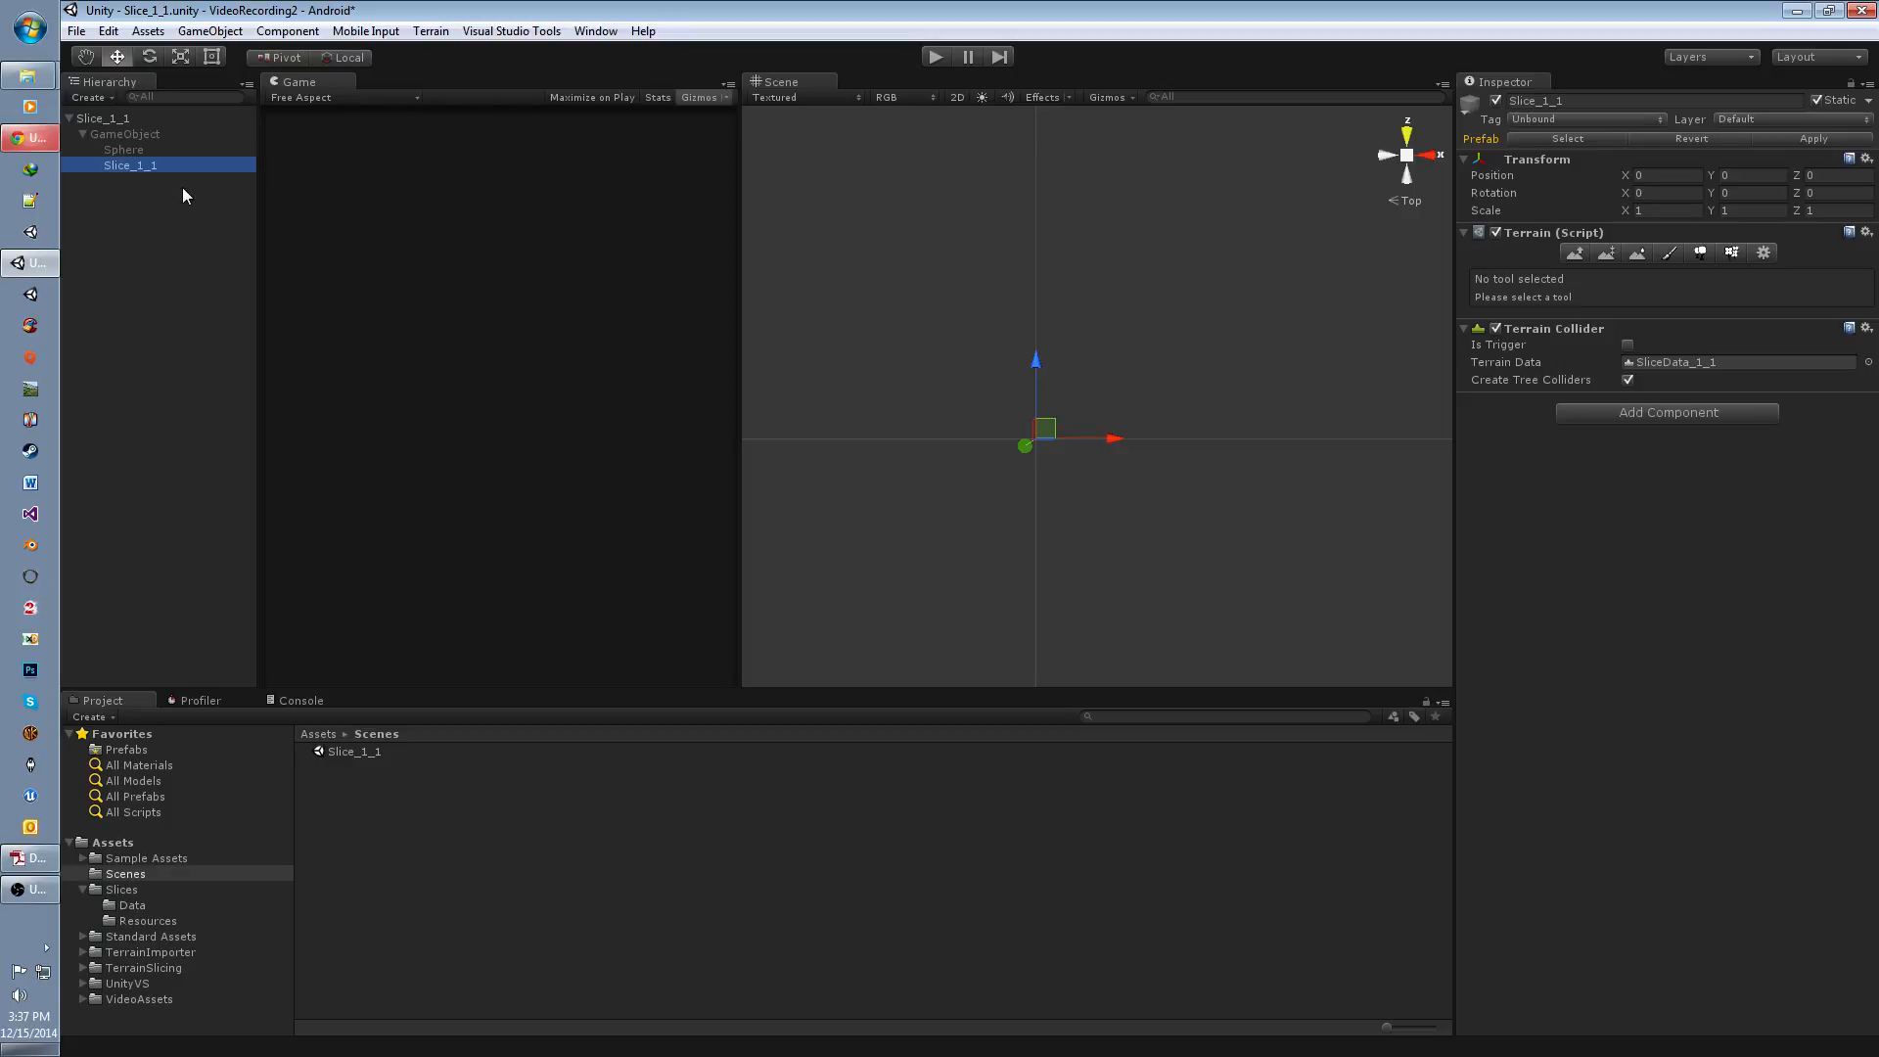
click(1542, 119)
click(1547, 138)
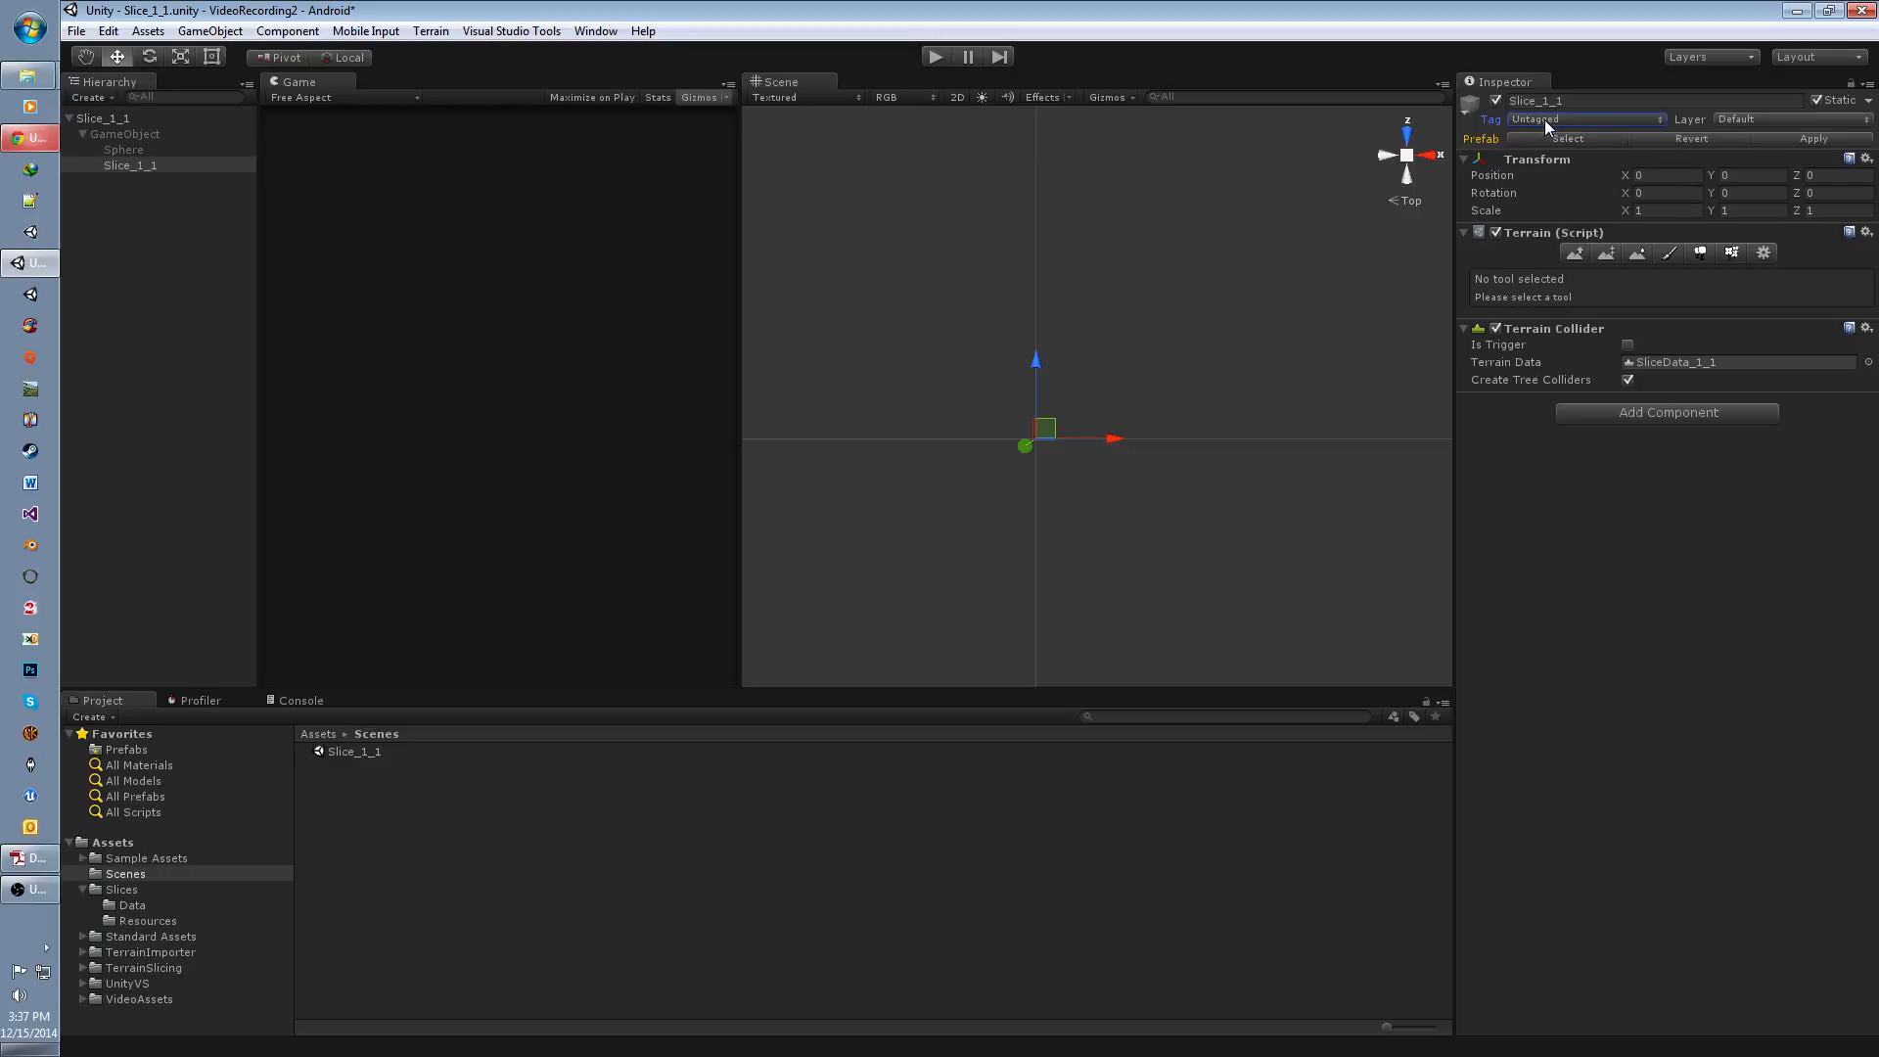
click(1544, 119)
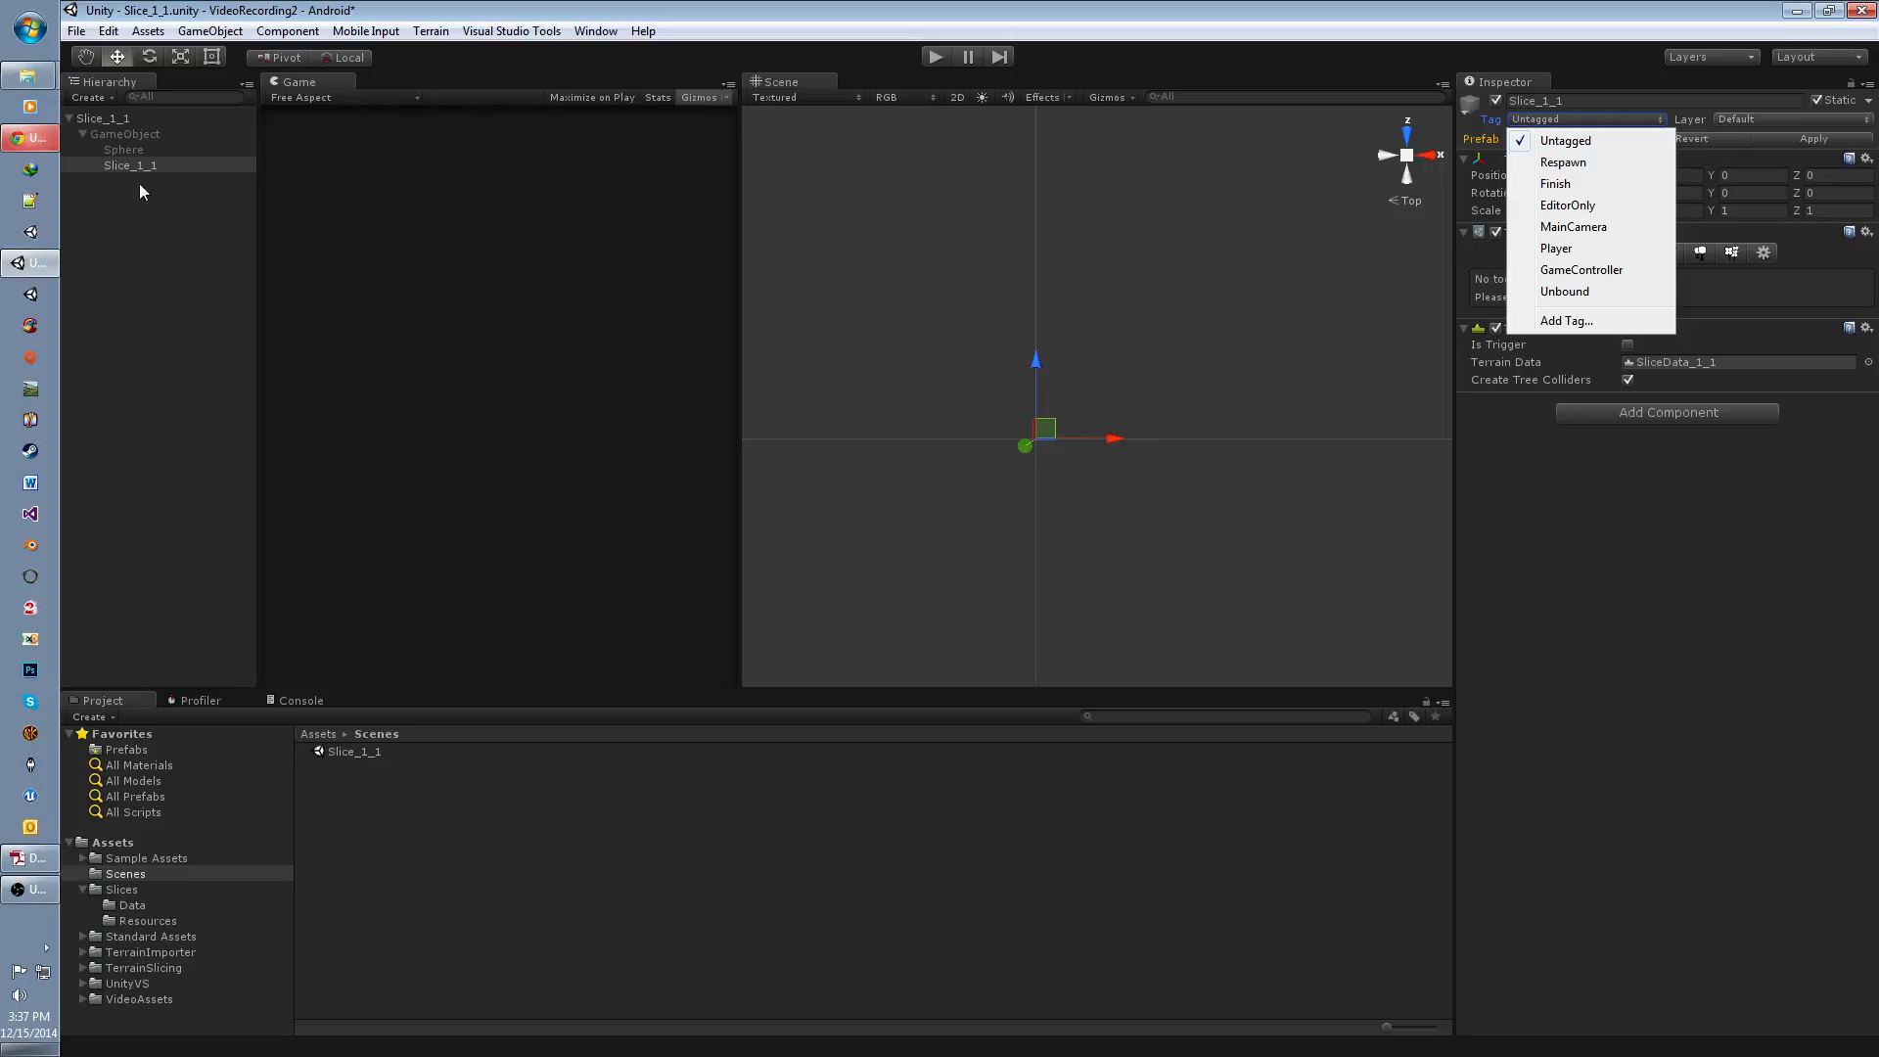
Step: Switch to Chrome to consult the GameObject.FindGameObjectsWithTag scripting reference, return to Unity and clear the selection
click(29, 137)
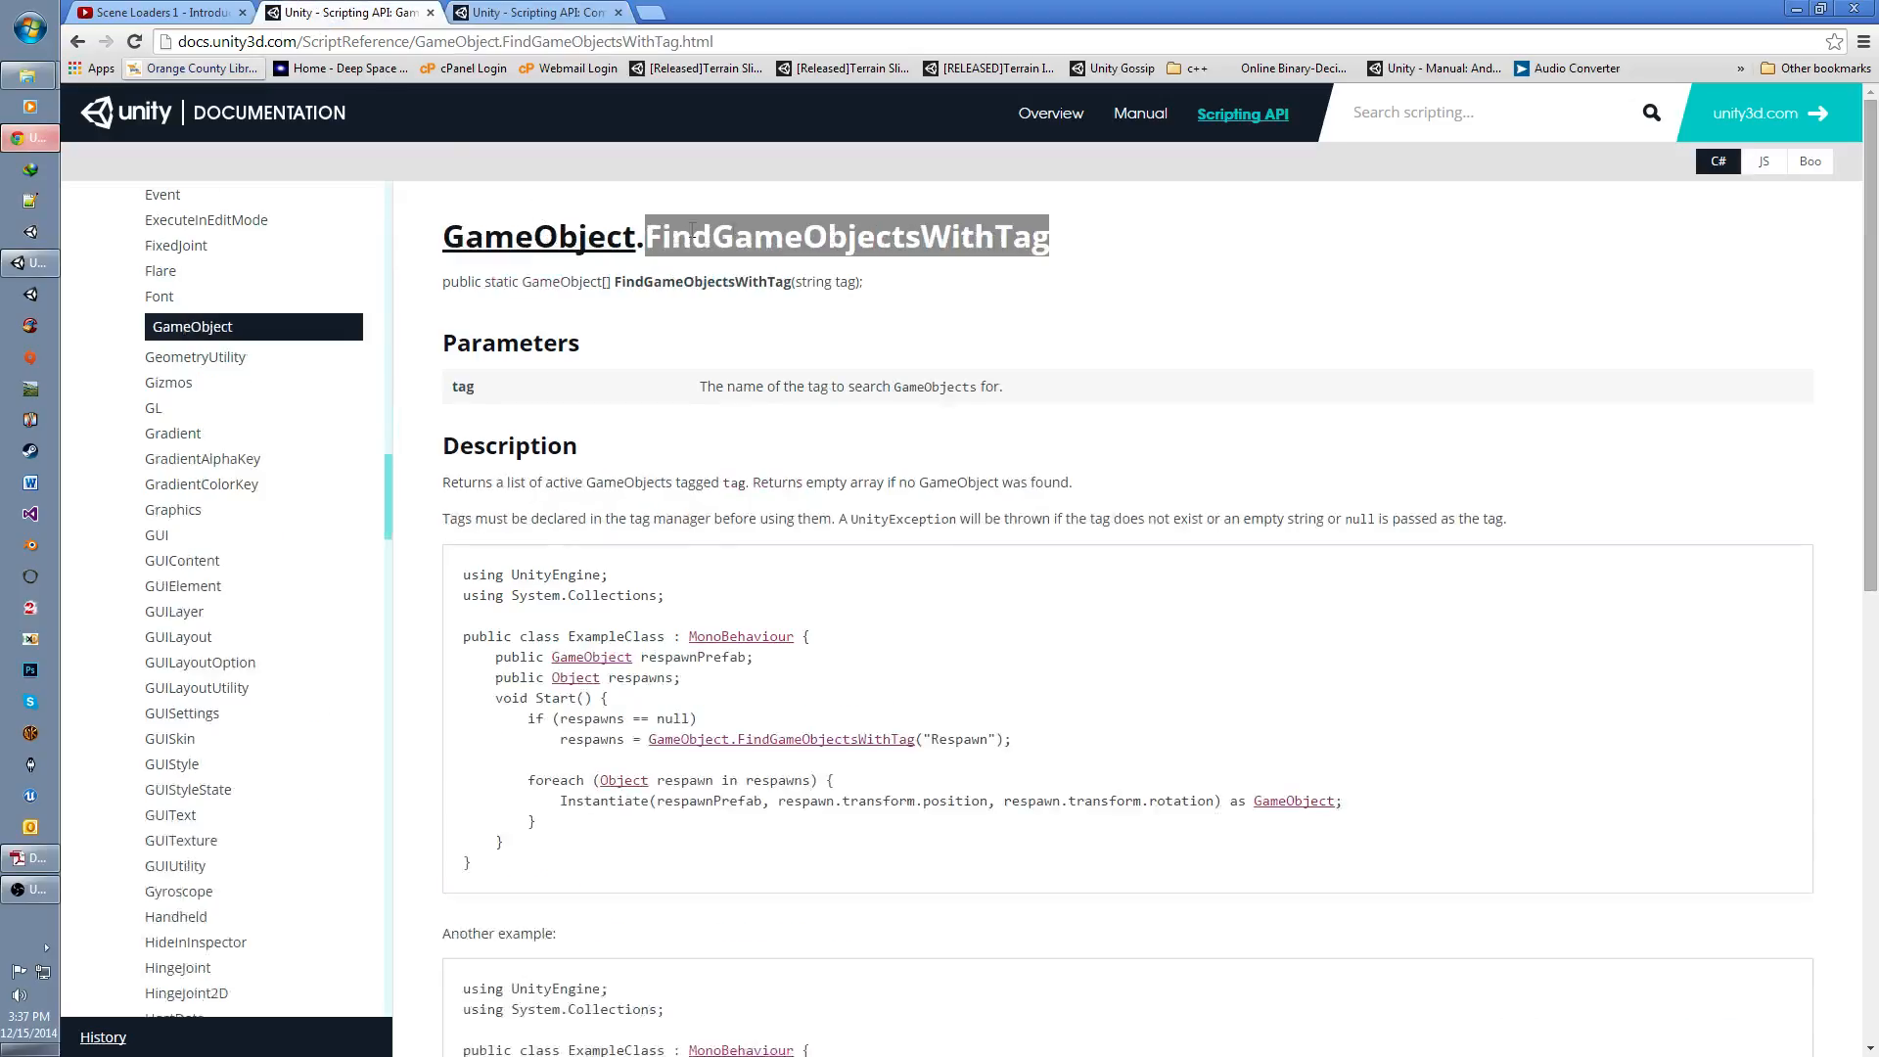
triple_click(770, 234)
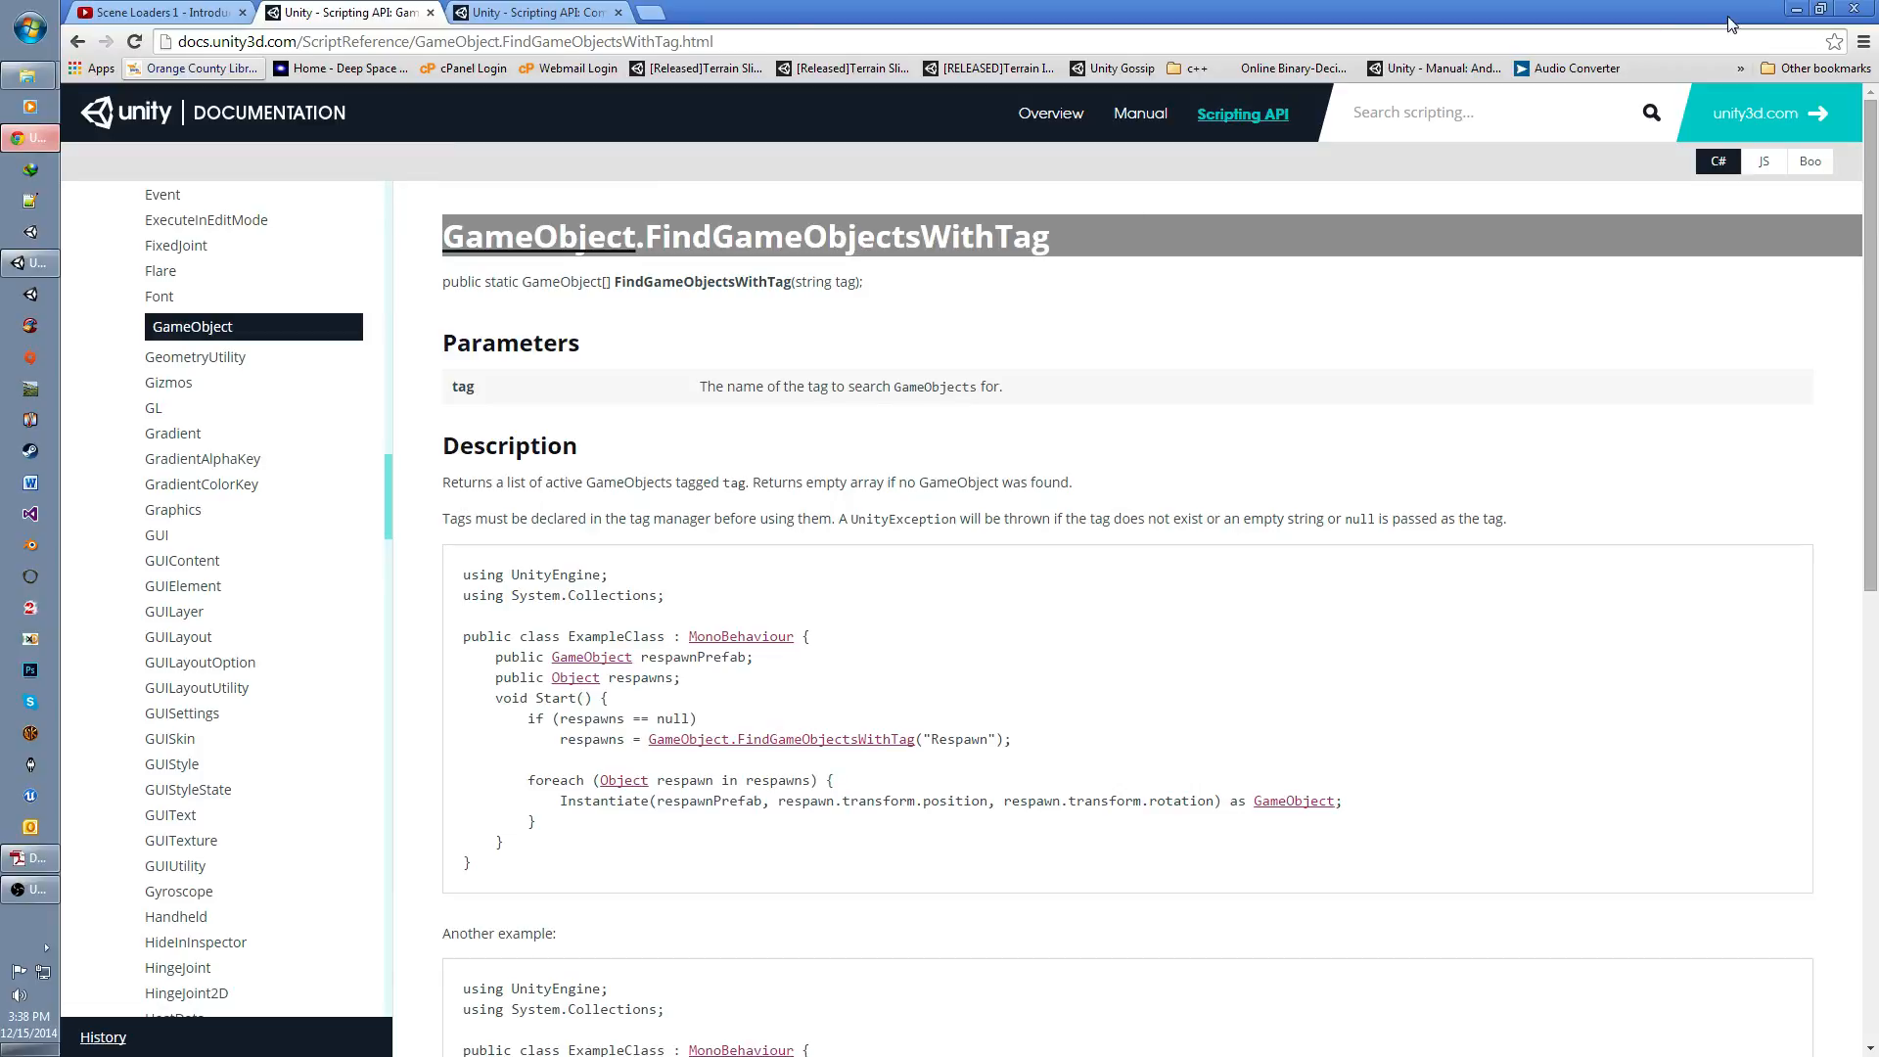
click(1796, 8)
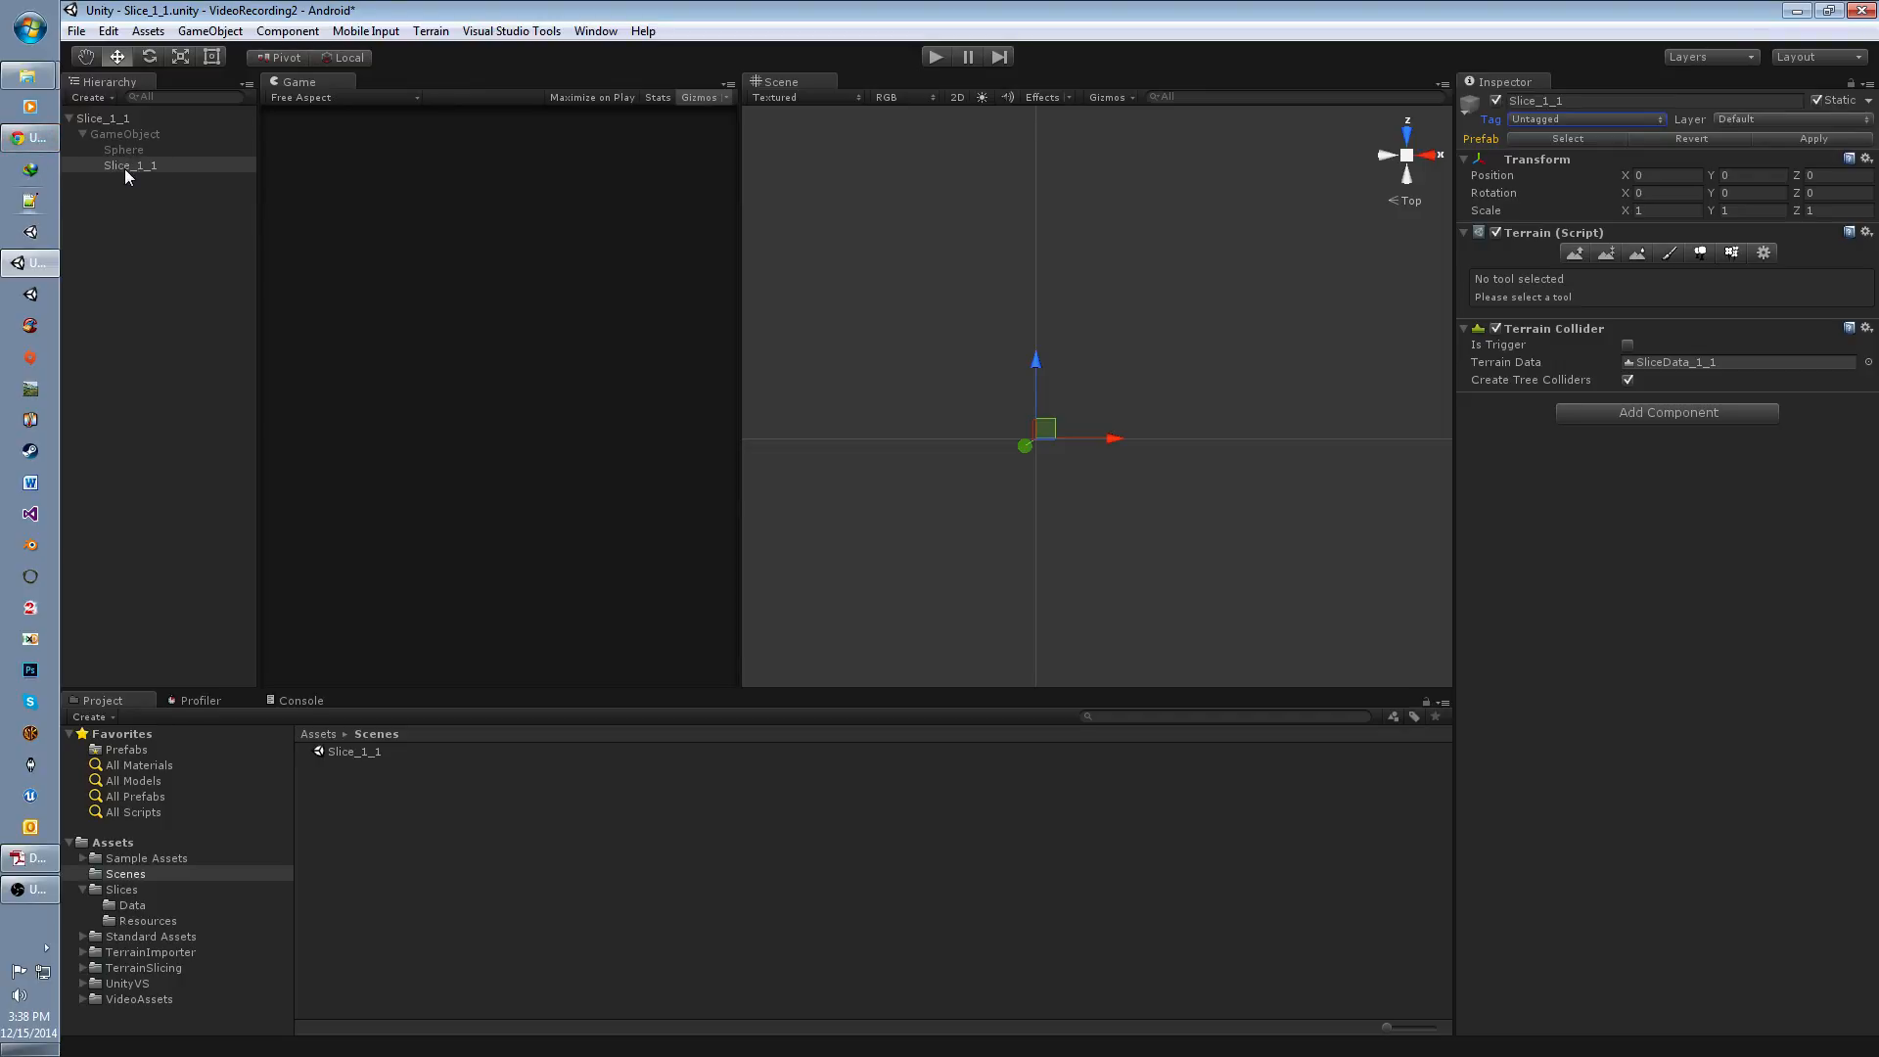
click(1523, 119)
click(143, 208)
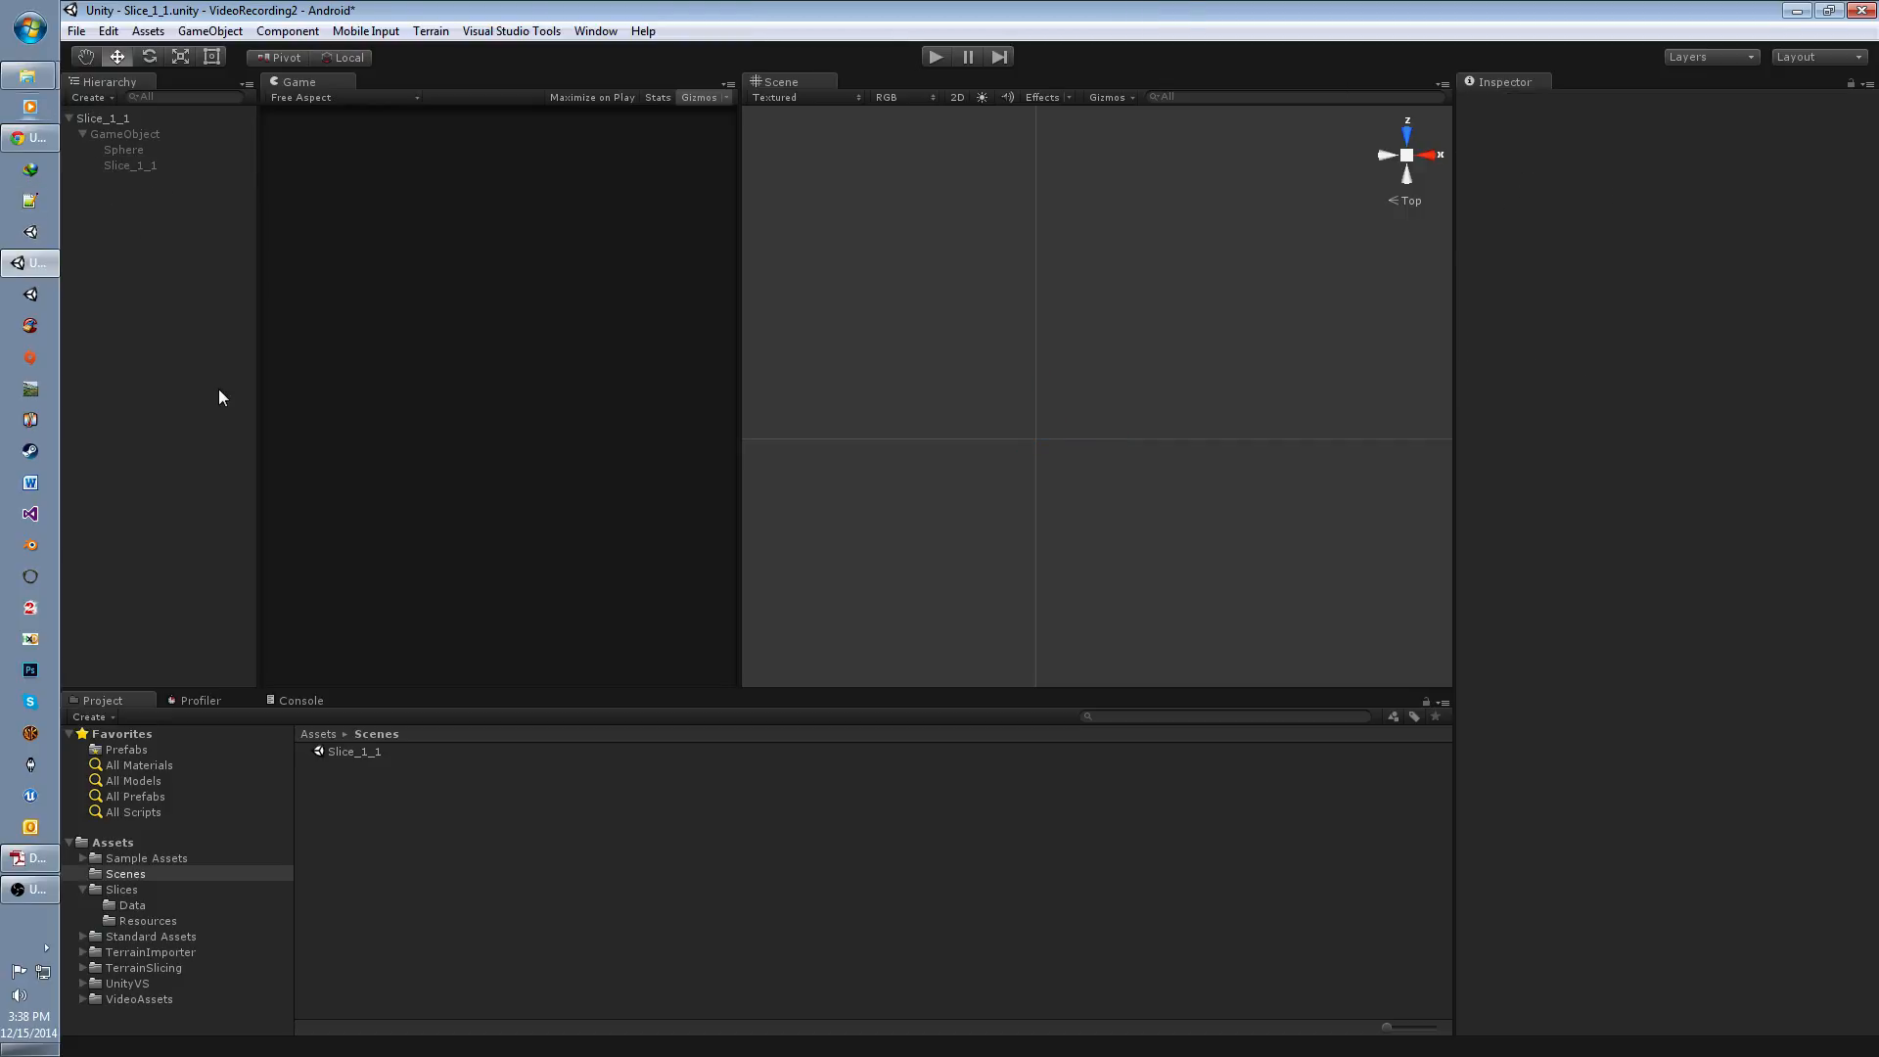